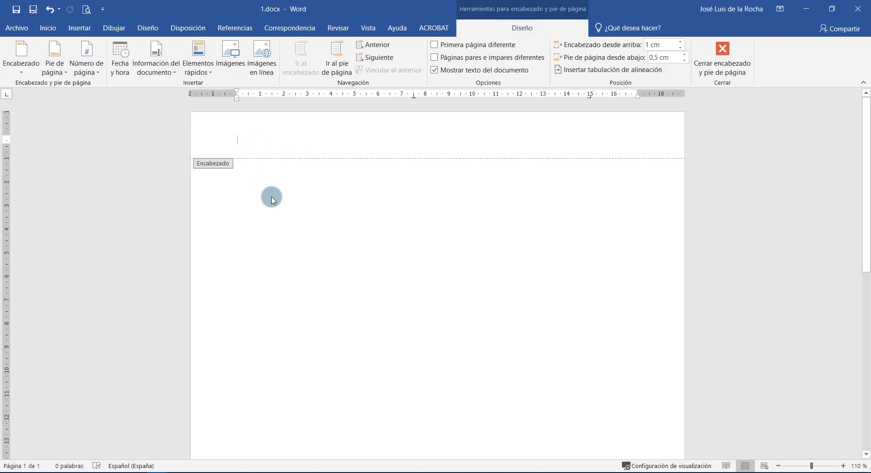
{"action": "type", "text": "PROYECTO BÁSICO Y DE EJECUCIÓN DE VIVIENDA UNIFAMILIAR"}
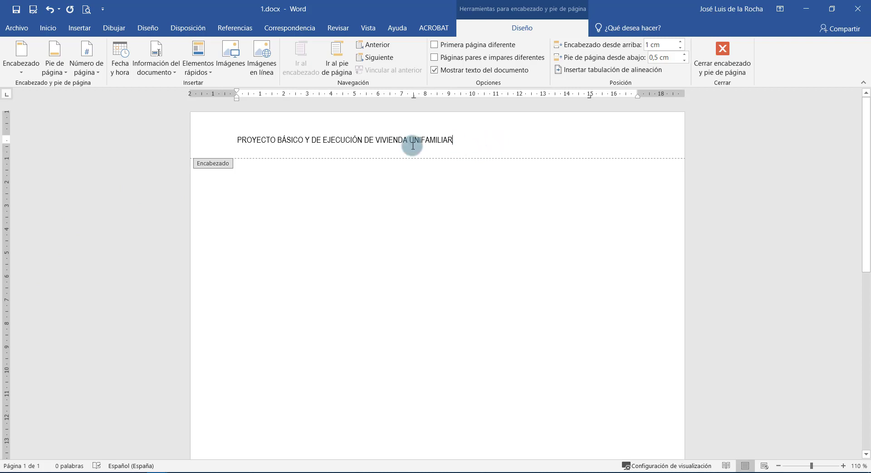
{"action": "left_click", "coordinate": [238, 142]}
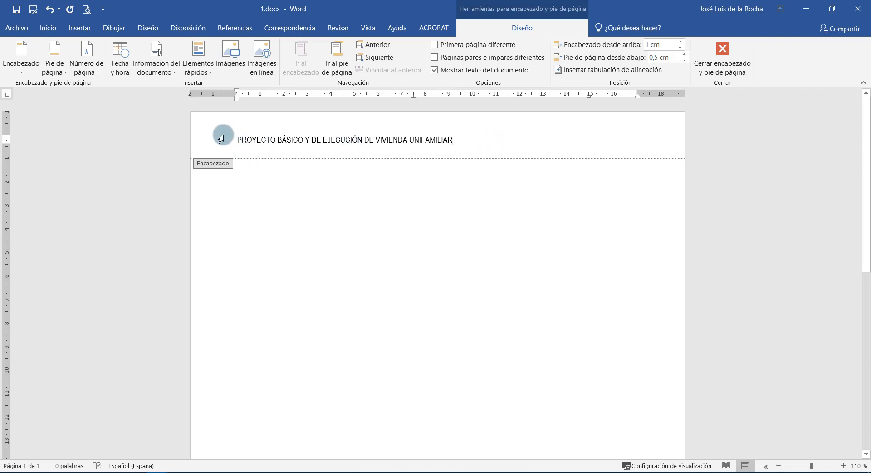
{"action": "type", "text": "CLIENTE: NOMBRE DE CLIENTE"}
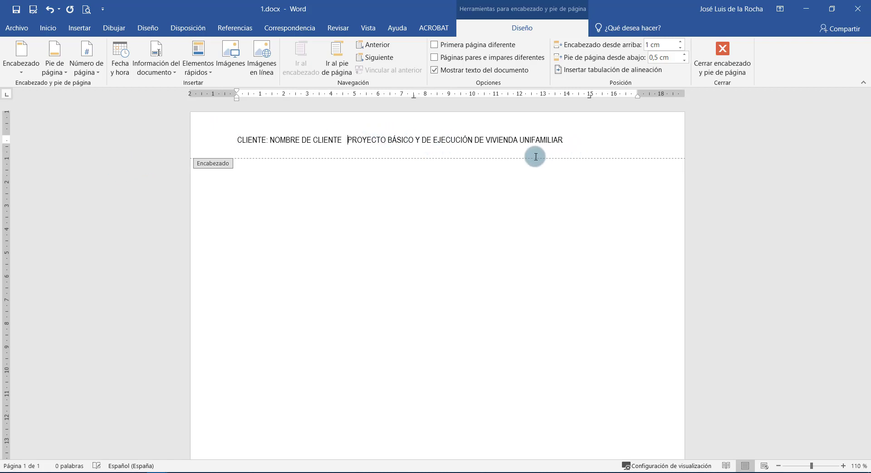
{"action": "key", "text": "Tab"}
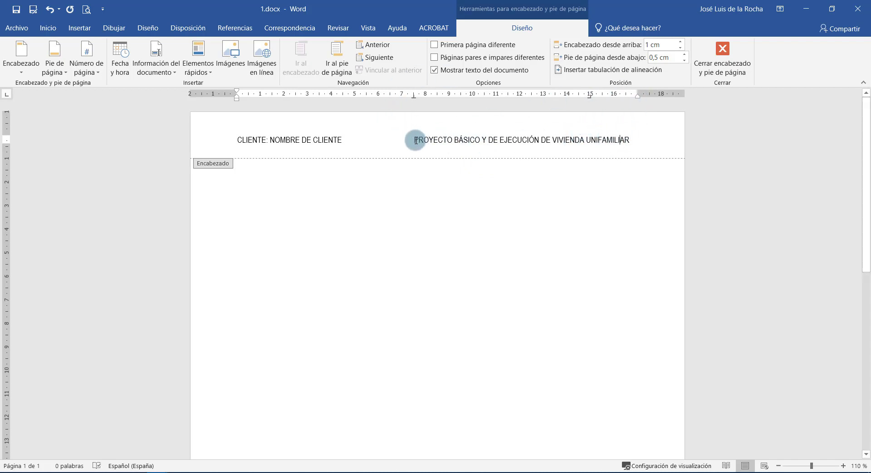
{"action": "left_click", "coordinate": [188, 136]}
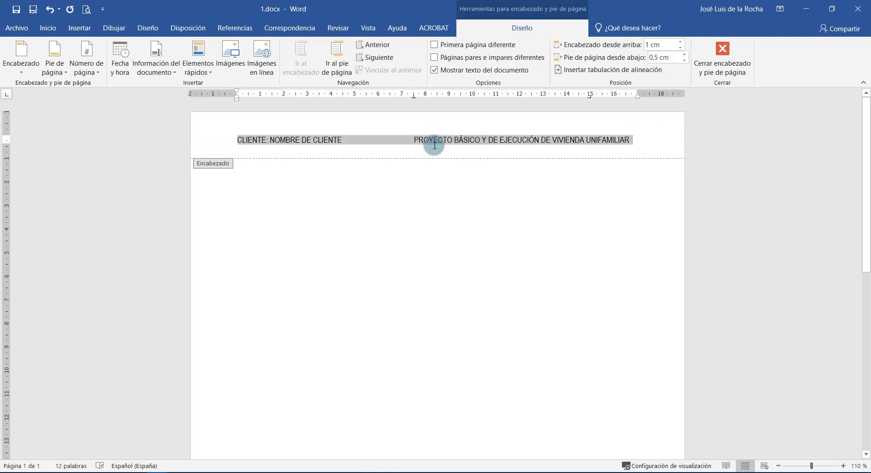
{"action": "key", "text": "Delete"}
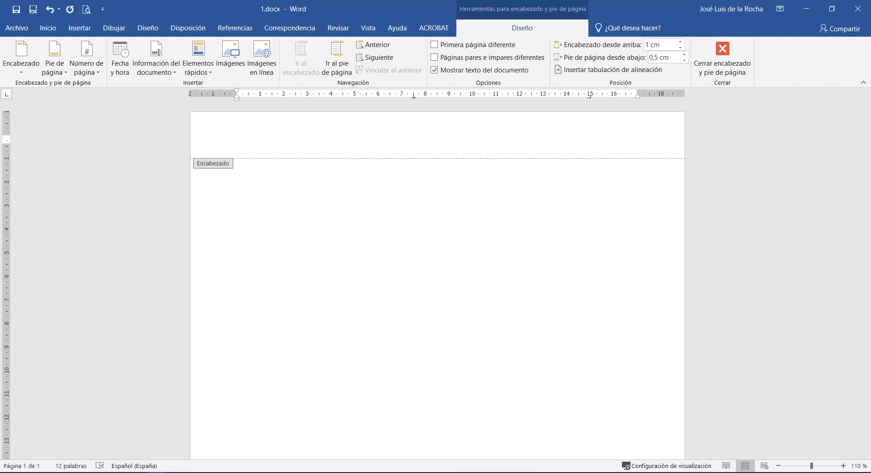
Paste the prepared logo and project-details table into the header and select it.
{"action": "left_click", "coordinate": [361, 186]}
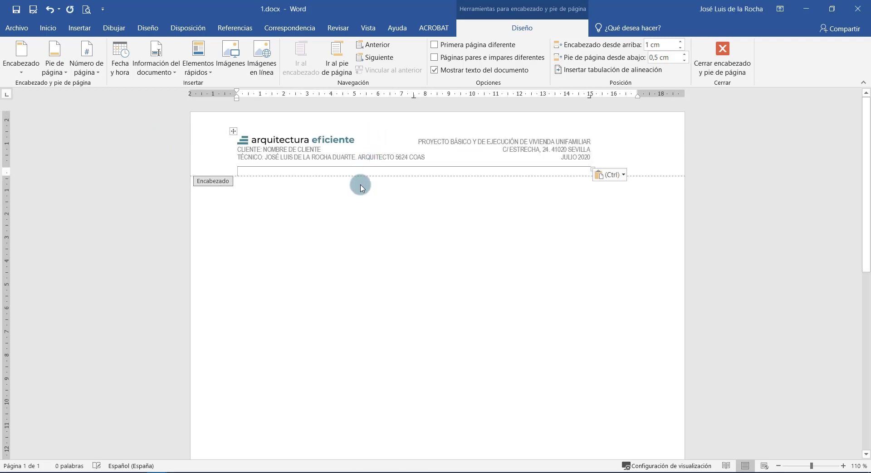
{"action": "left_click", "coordinate": [230, 133]}
{"action": "right_click", "coordinate": [231, 132]}
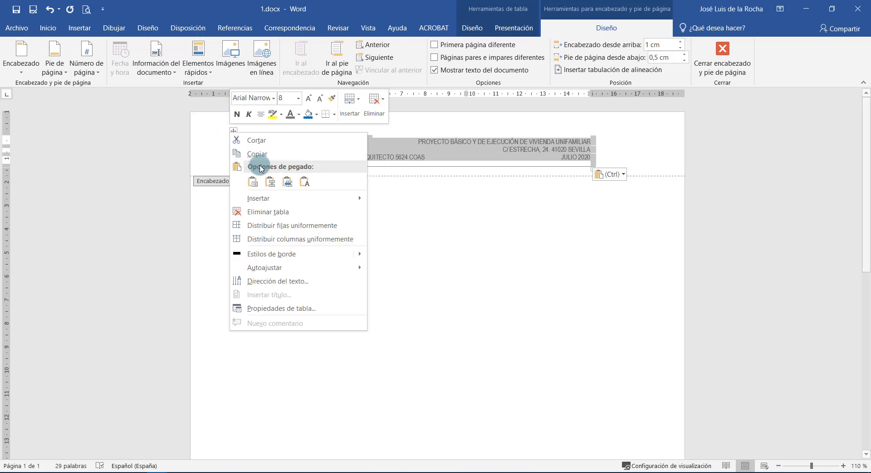
Autofit the header table to the window width and return to the document body.
{"action": "left_click", "coordinate": [477, 27]}
{"action": "left_click", "coordinate": [514, 28]}
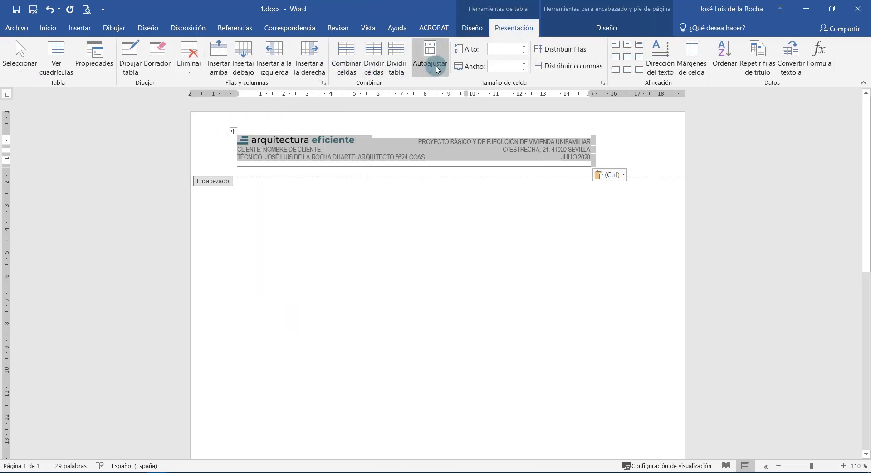
{"action": "left_click", "coordinate": [435, 69]}
{"action": "left_click", "coordinate": [467, 94]}
{"action": "double_click", "coordinate": [512, 255]}
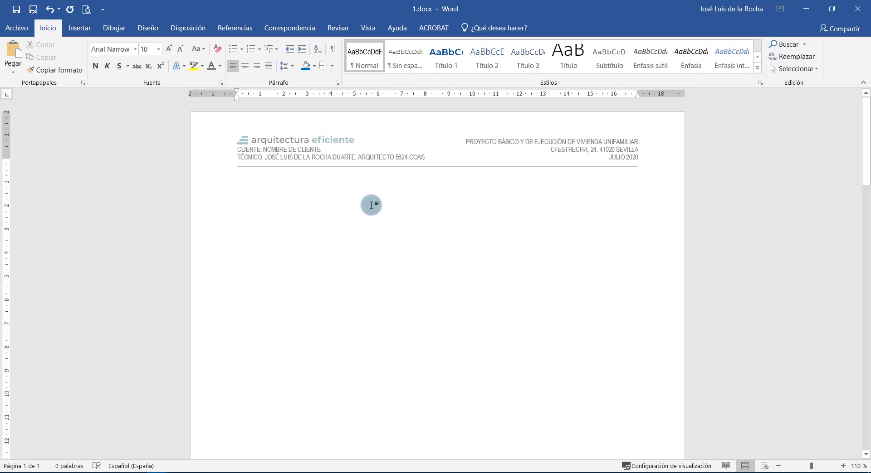
{"action": "left_click", "coordinate": [84, 29]}
Insert a two-column, four-row table into the document body.
{"action": "left_click", "coordinate": [83, 56]}
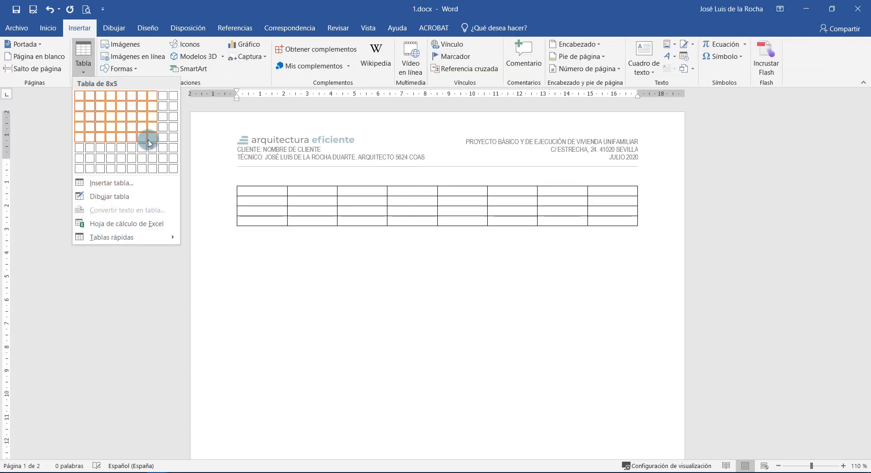
{"action": "left_click", "coordinate": [90, 127]}
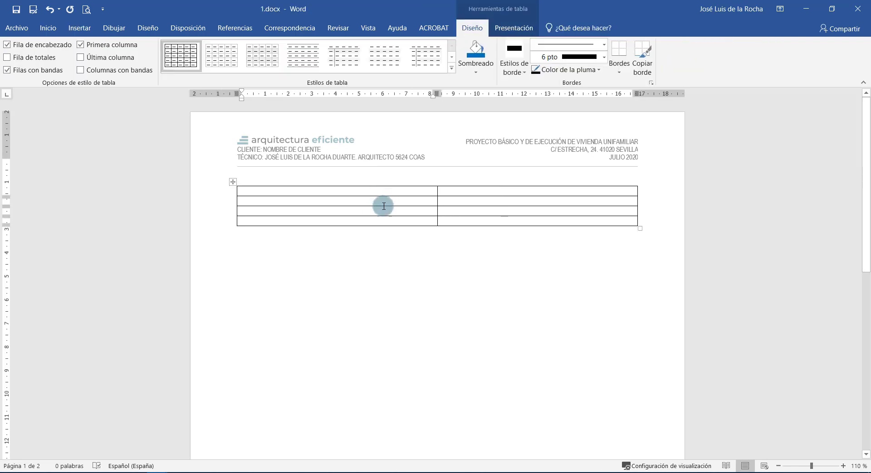
{"action": "double_click", "coordinate": [355, 157]}
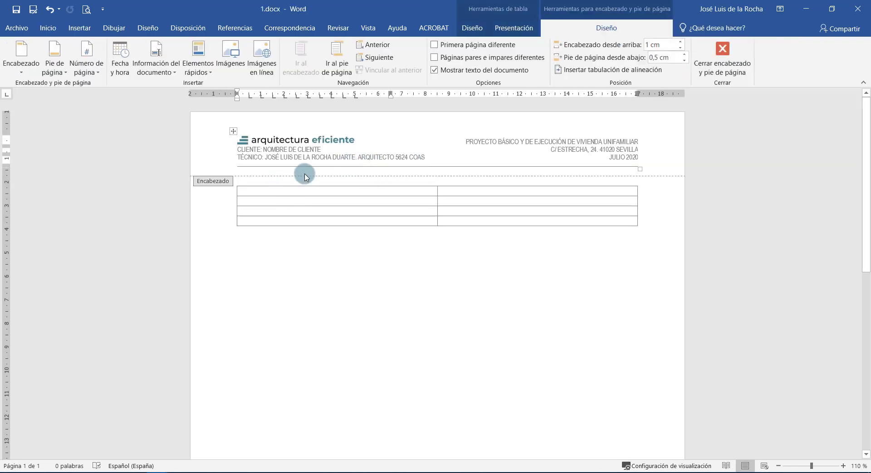
Turn on View Gridlines and paste the logo into the table's first cell.
{"action": "left_click", "coordinate": [472, 28]}
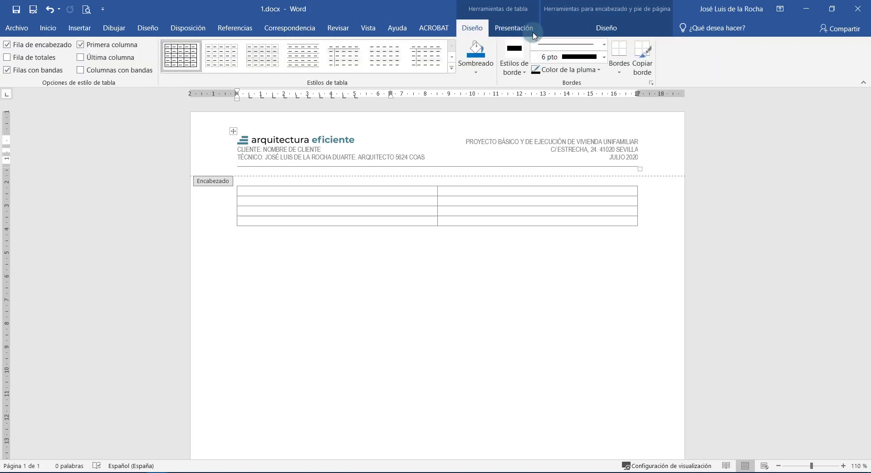
{"action": "left_click", "coordinate": [517, 28]}
{"action": "left_click", "coordinate": [59, 64]}
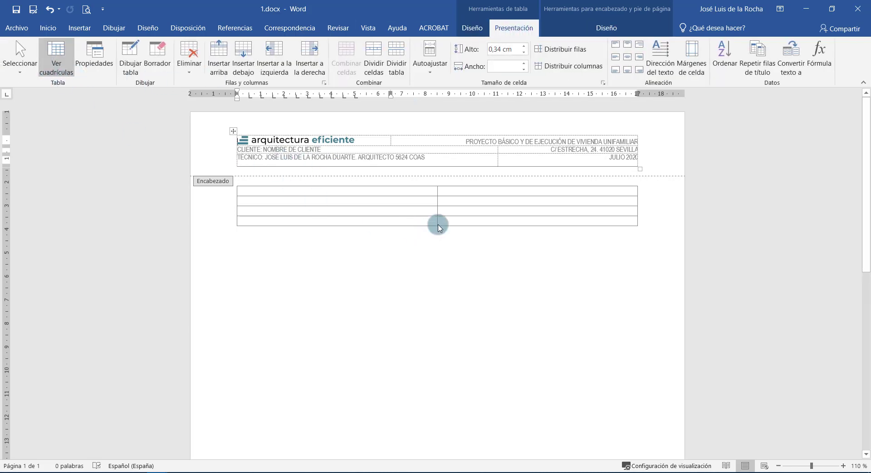
{"action": "double_click", "coordinate": [362, 195]}
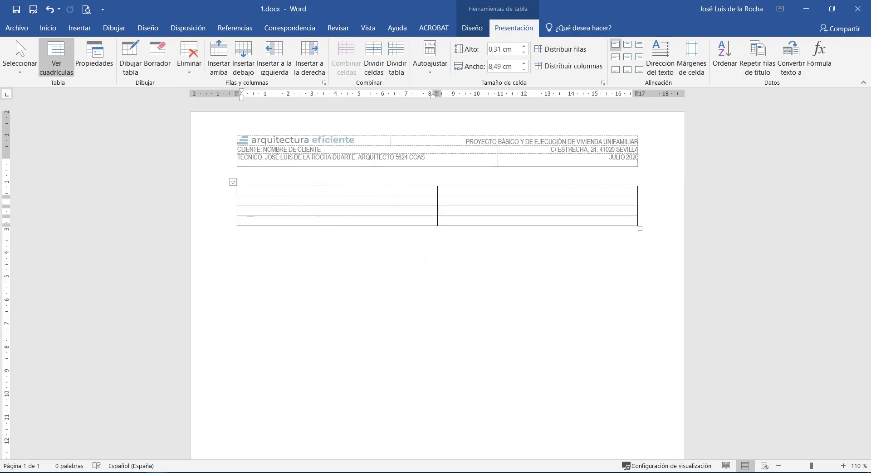
{"action": "left_click", "coordinate": [286, 188]}
{"action": "key", "text": "ctrl+v"}
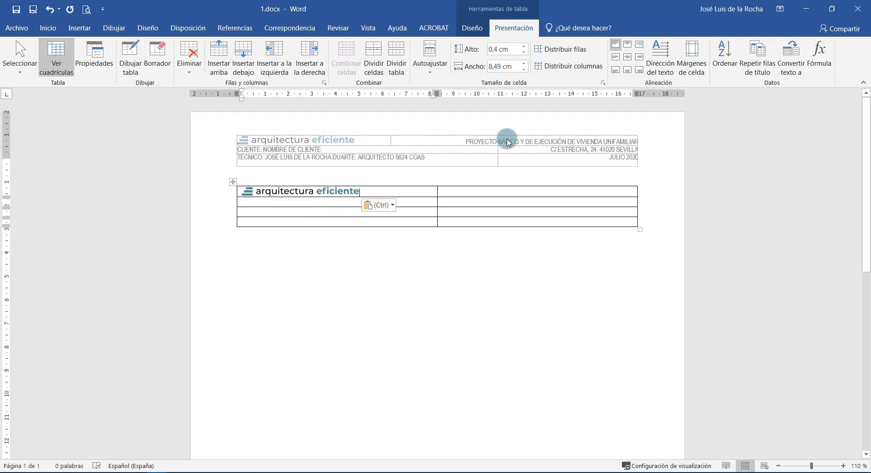
Type 'PROYECTO BÁSICO Y DE EJECUCIÓN DE VIVIENDA UNIFAMILIAR' into the table's top-right cell.
{"action": "left_click", "coordinate": [508, 143]}
{"action": "left_click", "coordinate": [478, 192]}
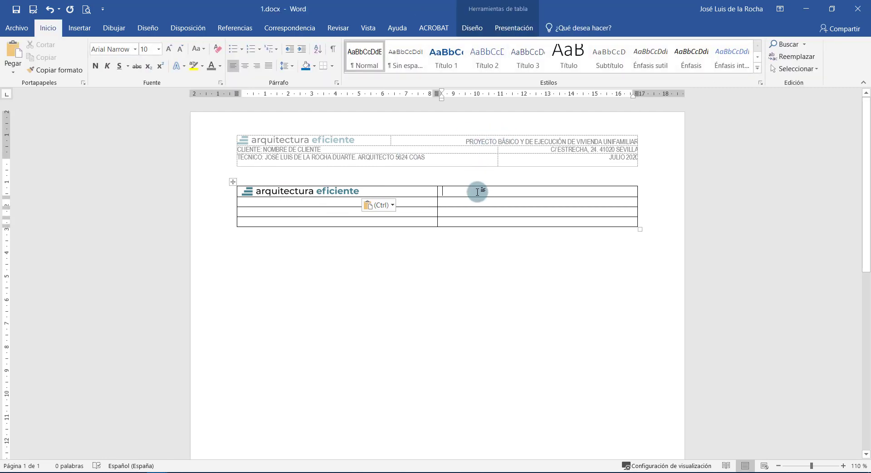
{"action": "type", "text": "PROYECTO"}
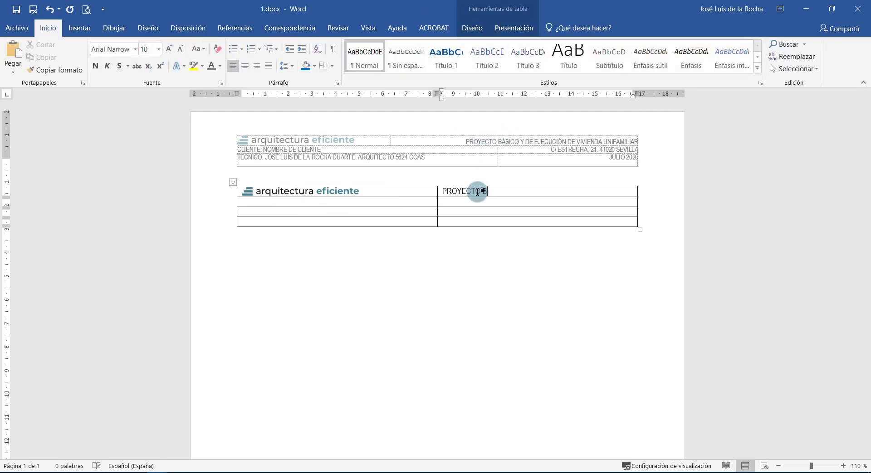
{"action": "type", "text": " BÁSICO Y DE EJECUCIÓN DE VIVIE"}
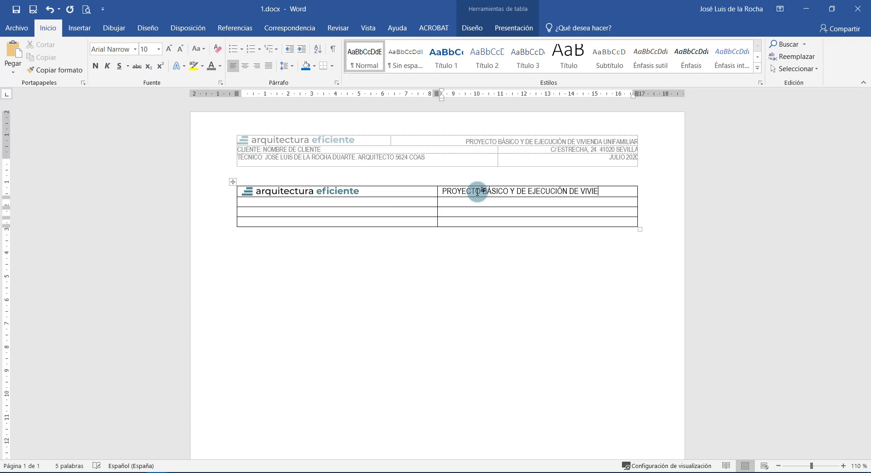
{"action": "type", "text": "NDA UNIFAMILIAR"}
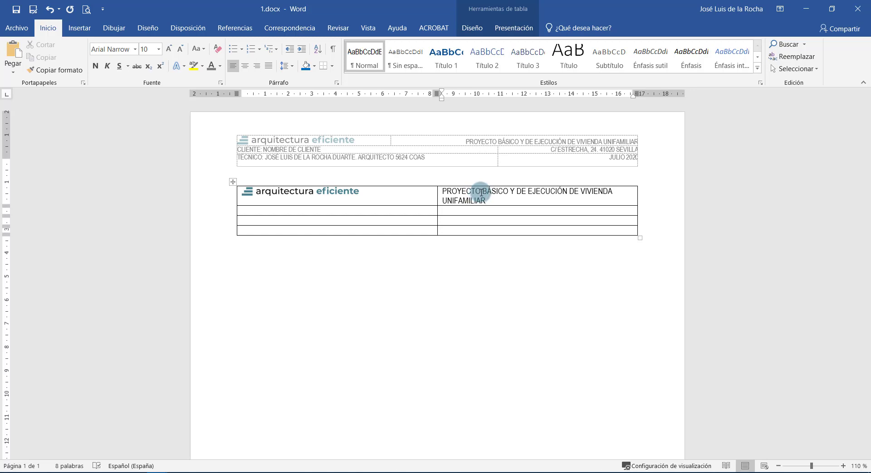
{"action": "mouse_move", "coordinate": [485, 200]}
{"action": "left_mouse_down"}
{"action": "mouse_move", "coordinate": [447, 194]}
{"action": "mouse_move", "coordinate": [492, 201]}
{"action": "left_mouse_up"}
{"action": "key", "text": "ctrl+c"}
{"action": "left_click", "coordinate": [447, 193]}
{"action": "left_click", "coordinate": [510, 28]}
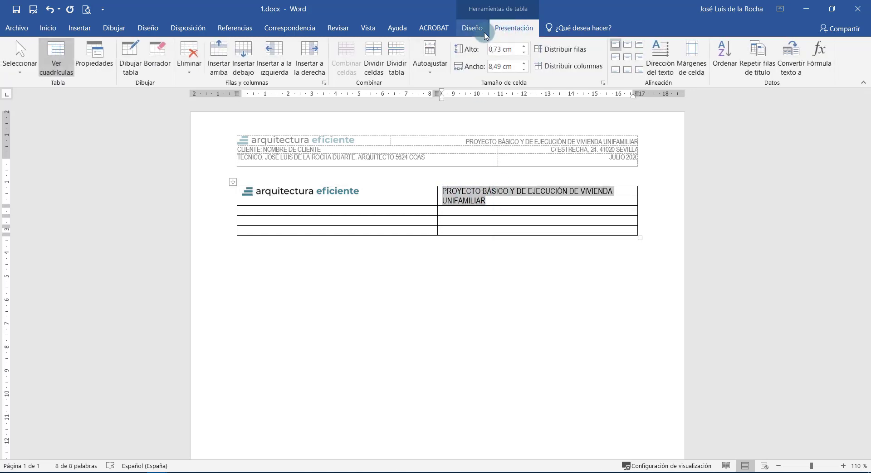
{"action": "left_click", "coordinate": [89, 33]}
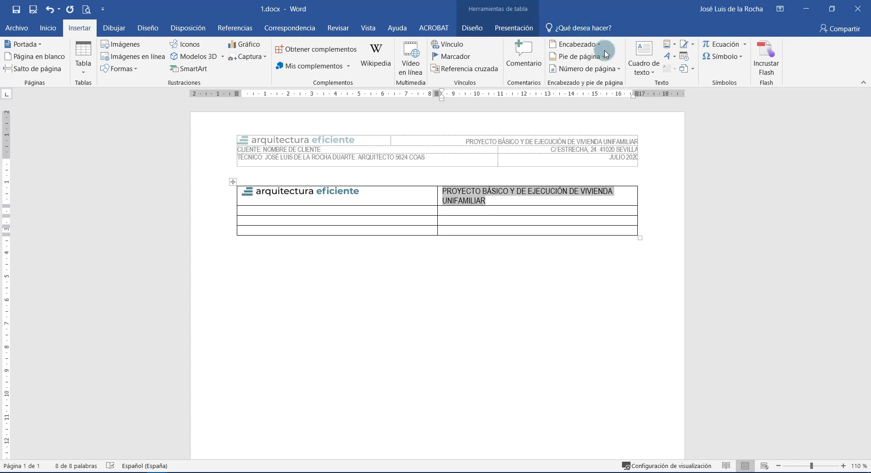
{"action": "left_click", "coordinate": [670, 44]}
Insert a Title field into the top-right cell via Quick Parts > Field.
{"action": "mouse_move", "coordinate": [680, 64]}
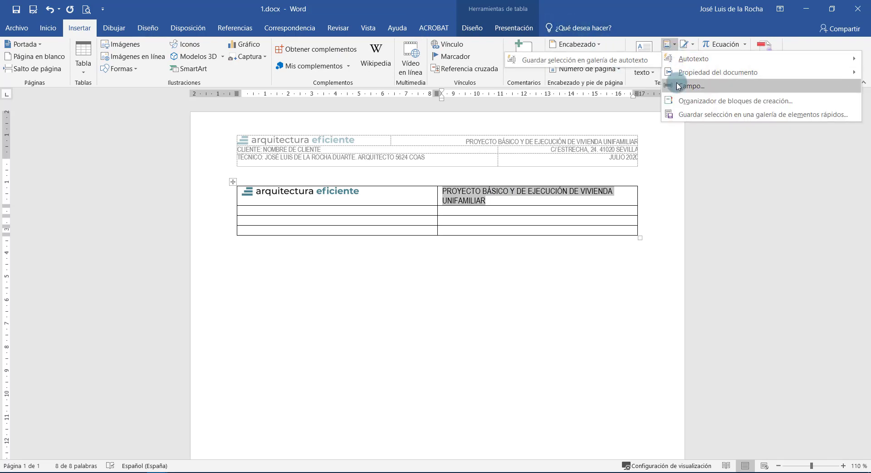
{"action": "left_click", "coordinate": [681, 86]}
{"action": "left_click", "coordinate": [276, 215]}
{"action": "key", "text": "t"}
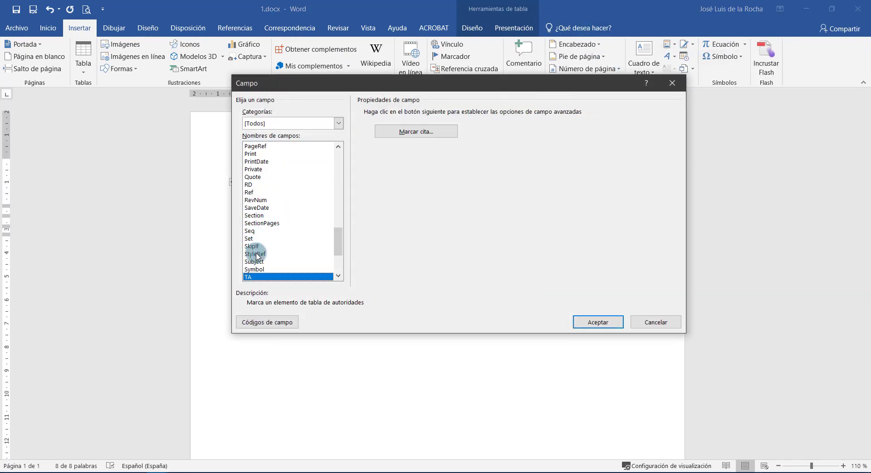
{"action": "scroll", "coordinate": [258, 260], "scroll_direction": "down", "scroll_amount": 2}
{"action": "left_click", "coordinate": [265, 268]}
{"action": "scroll", "coordinate": [326, 256], "scroll_direction": "down", "scroll_amount": 2}
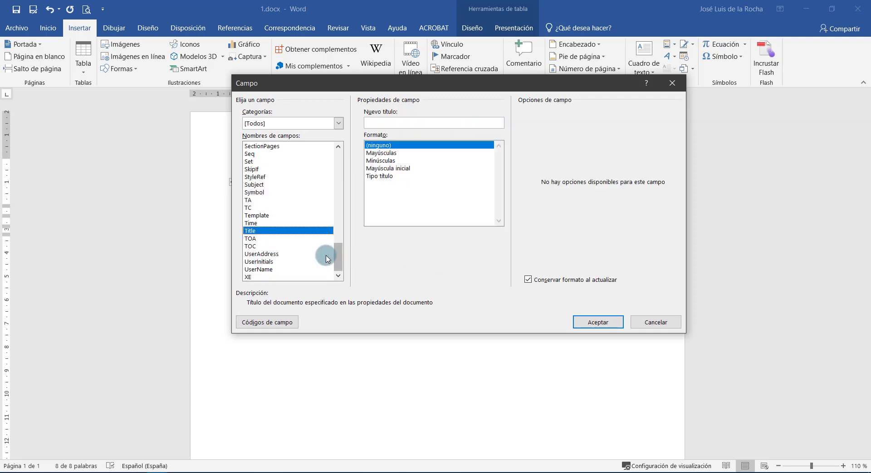
{"action": "left_click", "coordinate": [603, 323]}
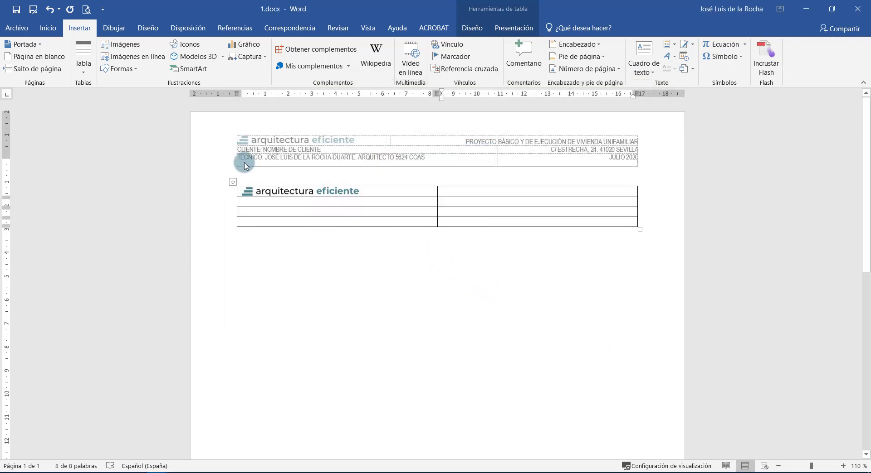
Paste the project title into the document's Título property in Archivo > Información.
{"action": "left_click", "coordinate": [19, 36]}
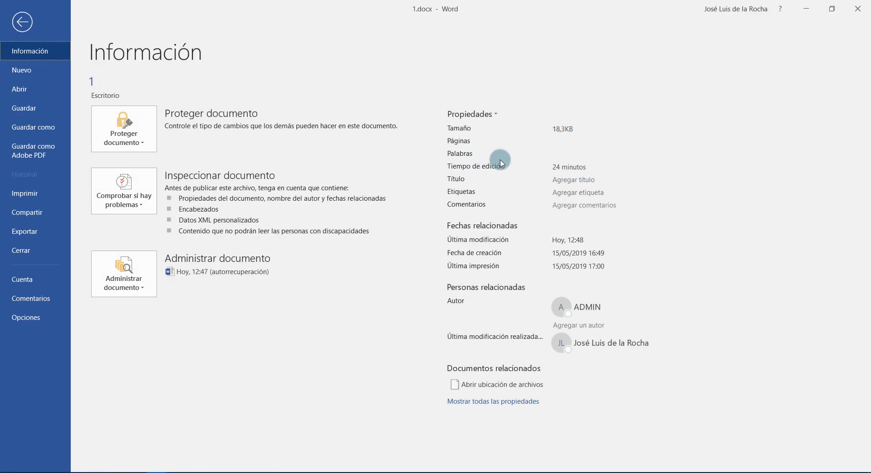
{"action": "left_click", "coordinate": [556, 179]}
{"action": "key", "text": "ctrl+v"}
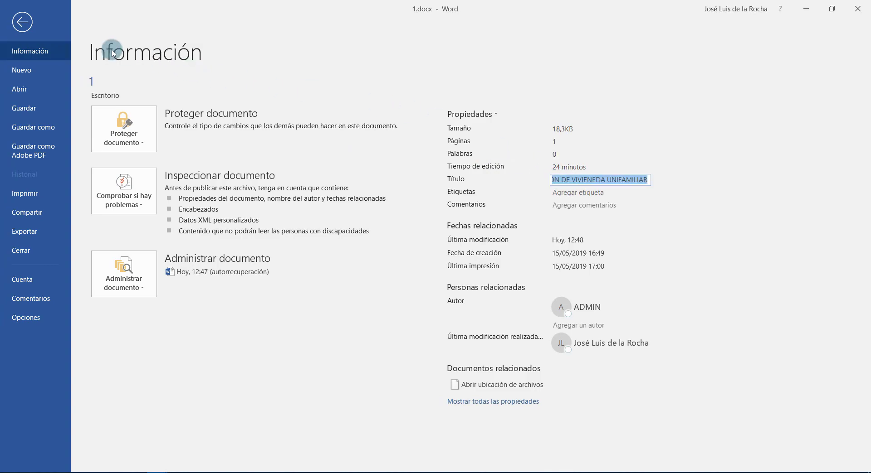
{"action": "left_click", "coordinate": [22, 22]}
{"action": "triple_click", "coordinate": [527, 192]}
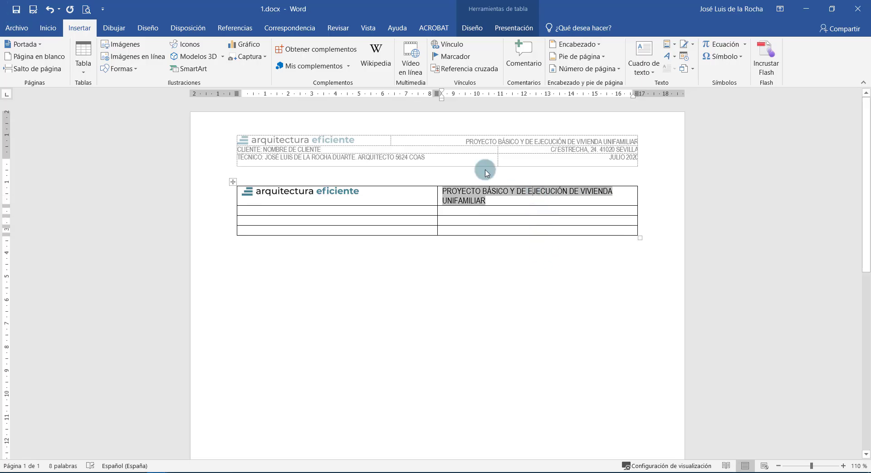
Right-align the project title and paste the client placeholder below the logo.
{"action": "left_click", "coordinate": [48, 28]}
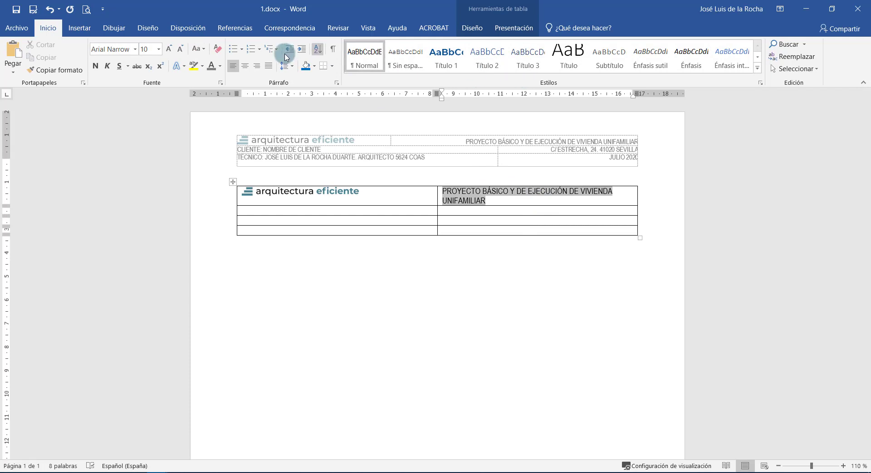
{"action": "left_click", "coordinate": [257, 65]}
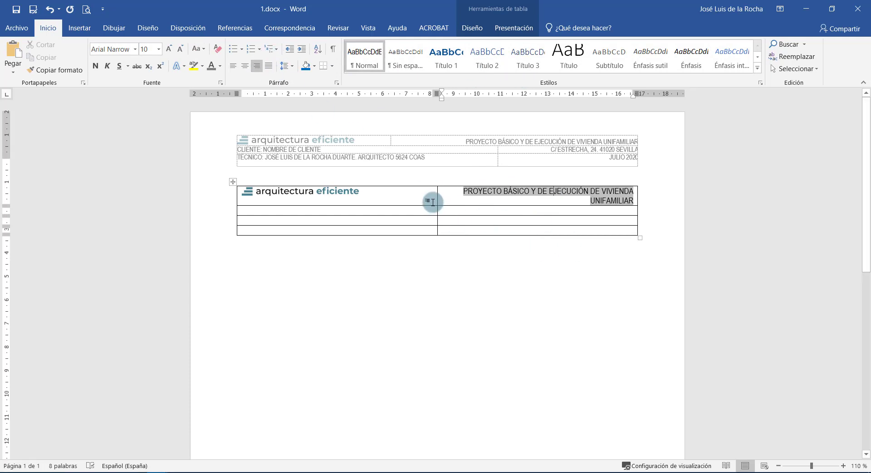
{"action": "left_click", "coordinate": [432, 202]}
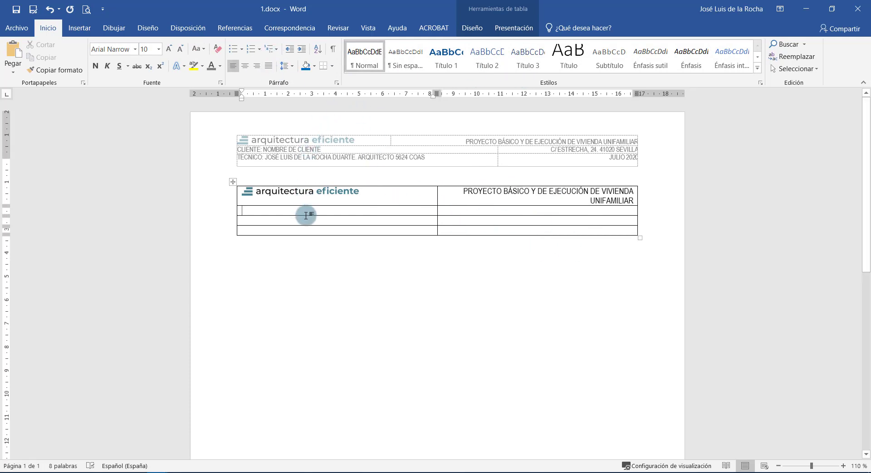
{"action": "type", "text": "CLIENTE: NOMBRE DEL CLIENTE"}
{"action": "key", "text": "Tab"}
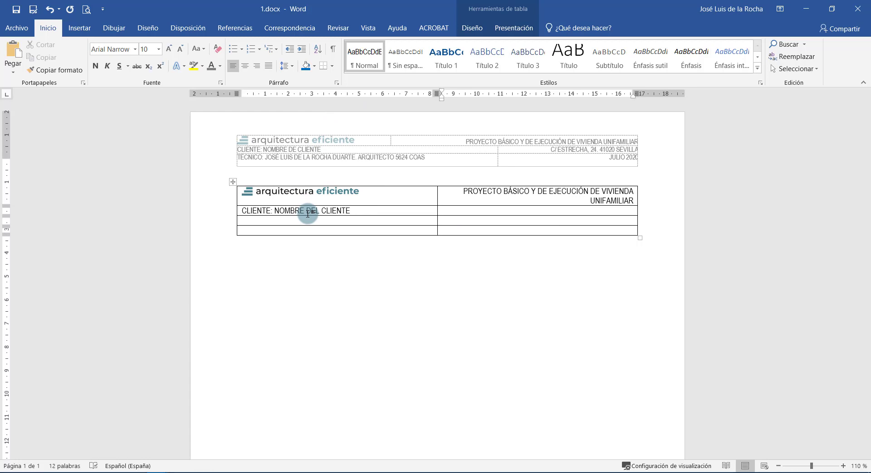
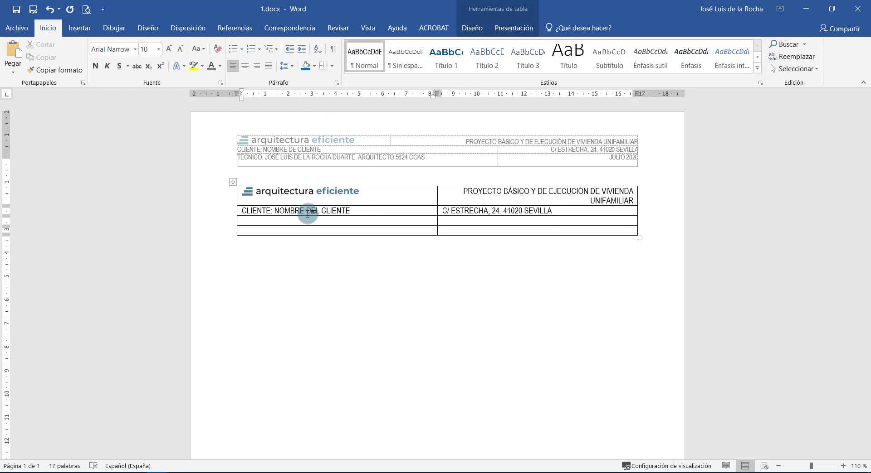
Complete the technician line and right-align the address and JULIO 2020 cells.
{"action": "key", "text": "Tab"}
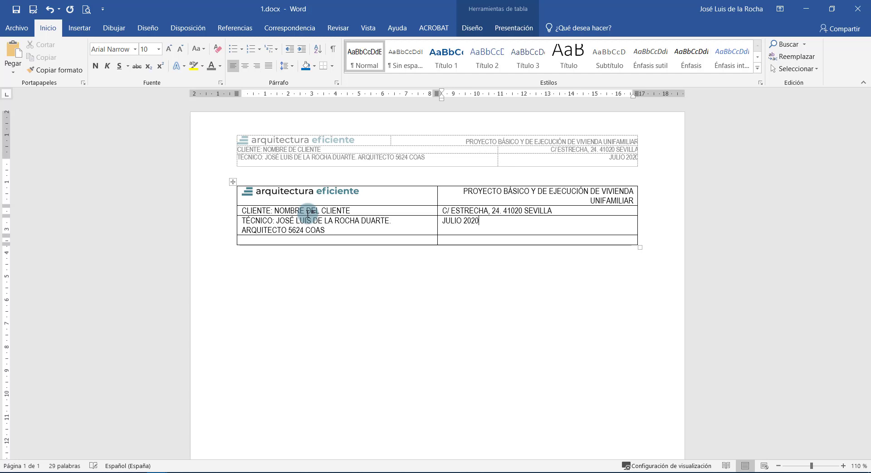
{"action": "left_click_drag", "start_coordinate": [444, 212], "coordinate": [564, 231]}
{"action": "key", "text": "ctrl+d"}
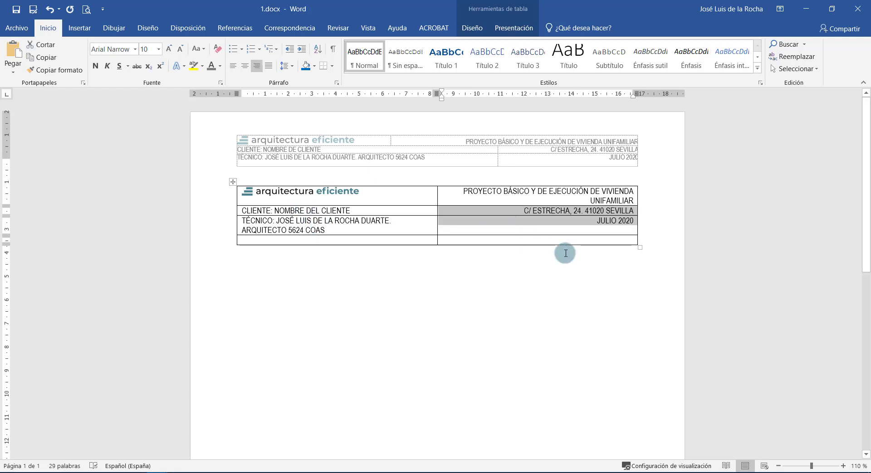
{"action": "left_click", "coordinate": [567, 249]}
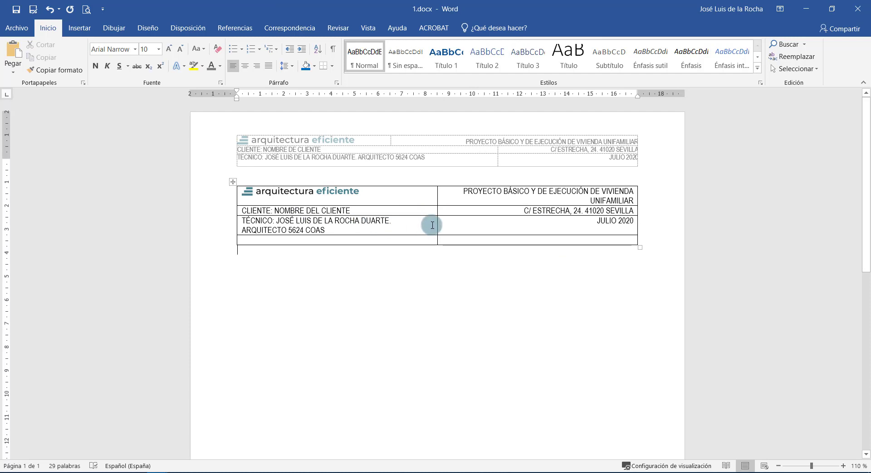
Narrow the logo column and widen the right column of the table.
{"action": "left_click_drag", "start_coordinate": [436, 224], "coordinate": [501, 225]}
{"action": "left_click_drag", "start_coordinate": [457, 208], "coordinate": [379, 196]}
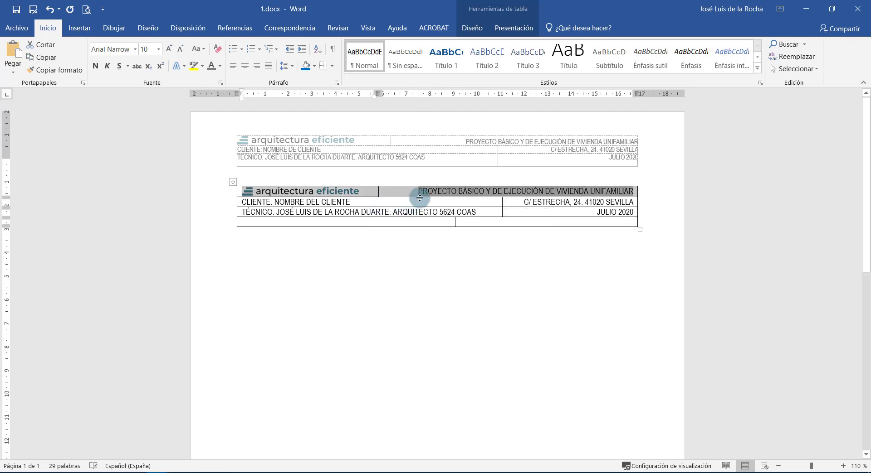
{"action": "left_click", "coordinate": [392, 204]}
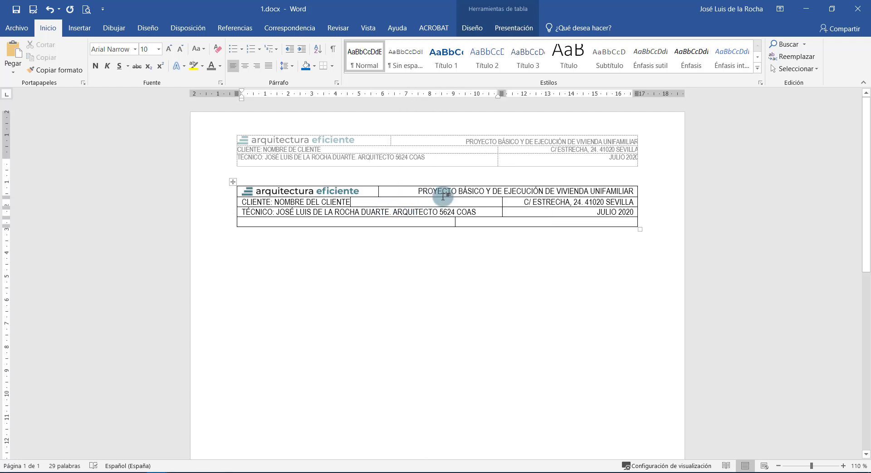
Make the three filled rows' text grey at font size 8.
{"action": "left_click_drag", "start_coordinate": [443, 194], "coordinate": [466, 211]}
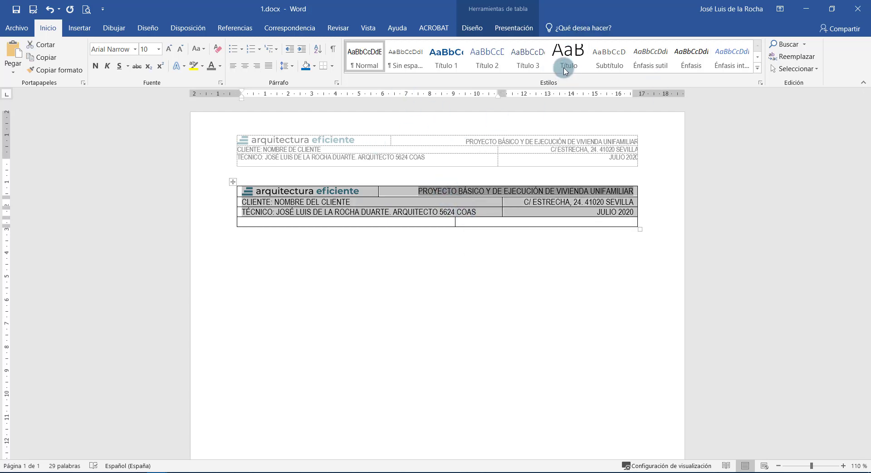
{"action": "left_click", "coordinate": [211, 67]}
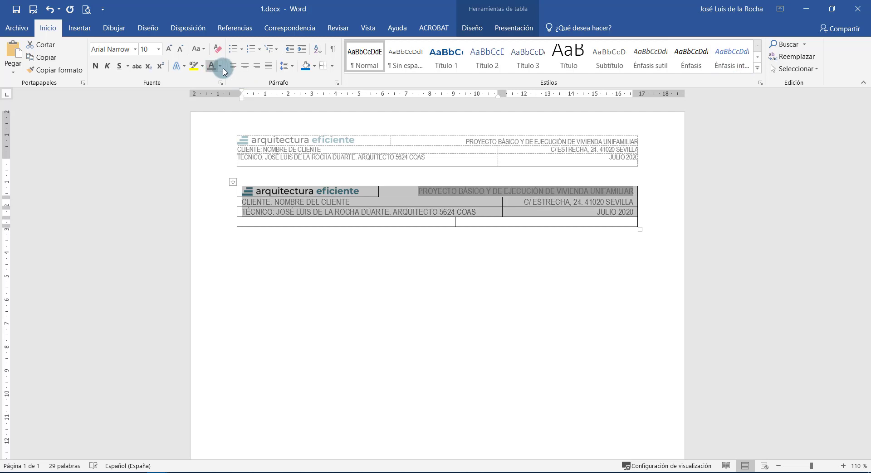
{"action": "left_click", "coordinate": [158, 49]}
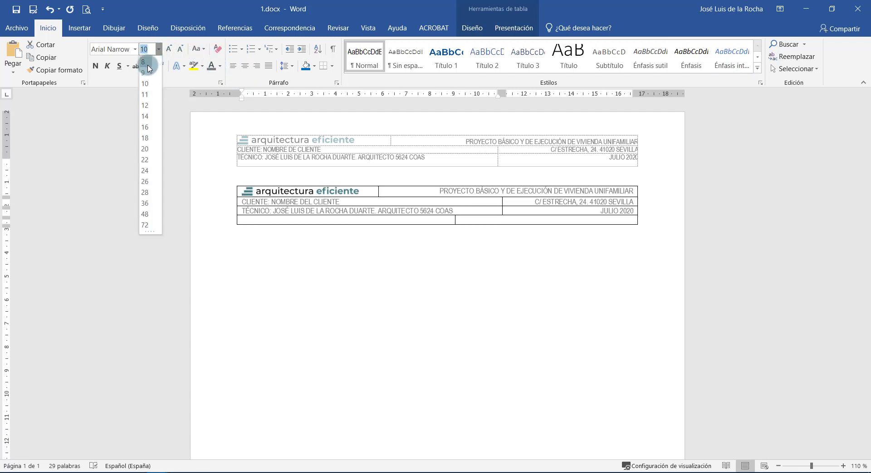
{"action": "left_click", "coordinate": [144, 63]}
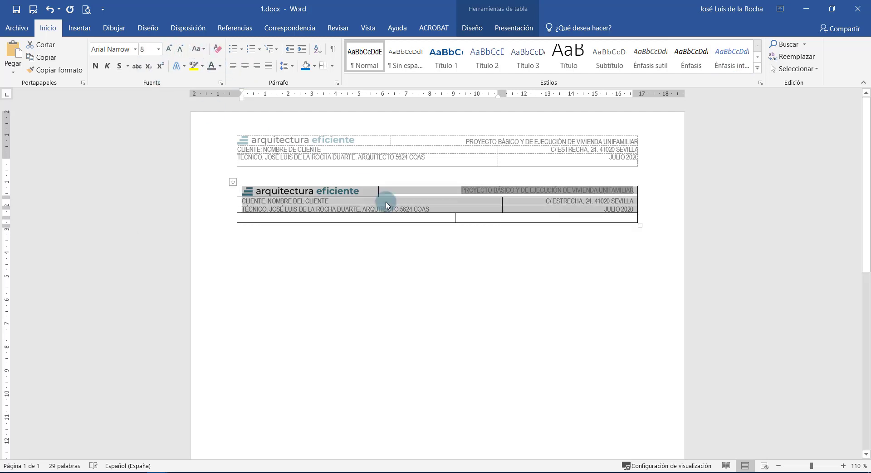
{"action": "left_click", "coordinate": [474, 204]}
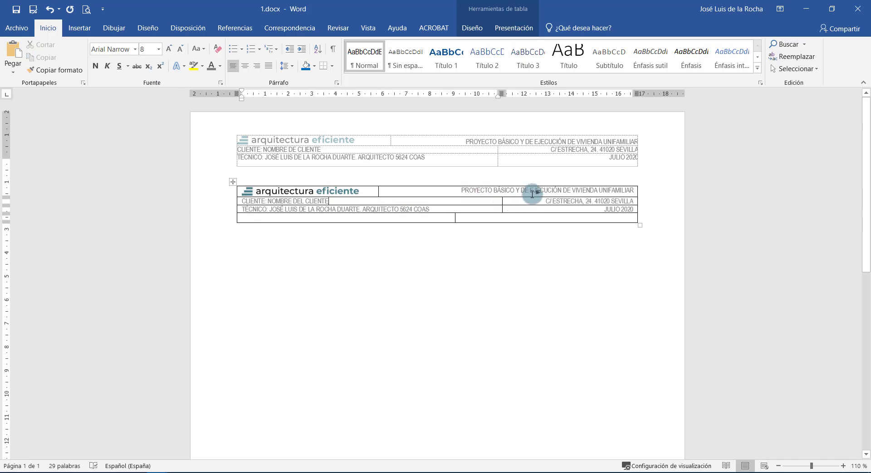
Align the project title to the bottom right of its cell.
{"action": "triple_click", "coordinate": [510, 186]}
{"action": "left_click", "coordinate": [507, 14]}
{"action": "left_click", "coordinate": [513, 28]}
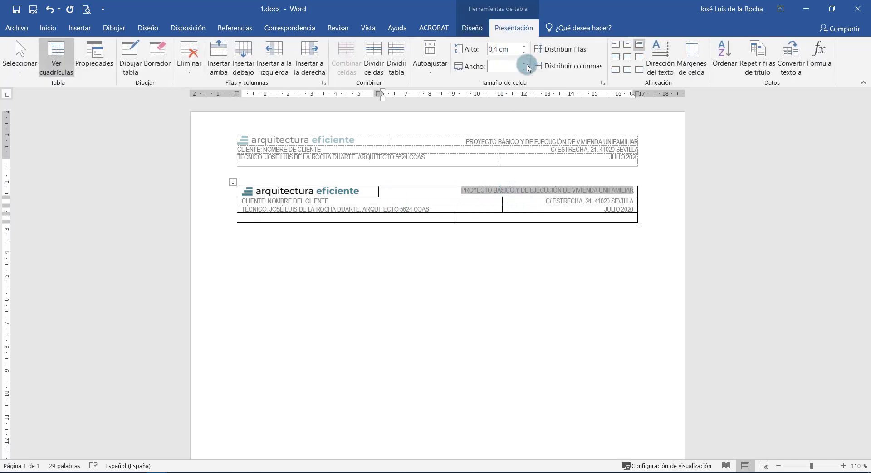
{"action": "left_click", "coordinate": [635, 72]}
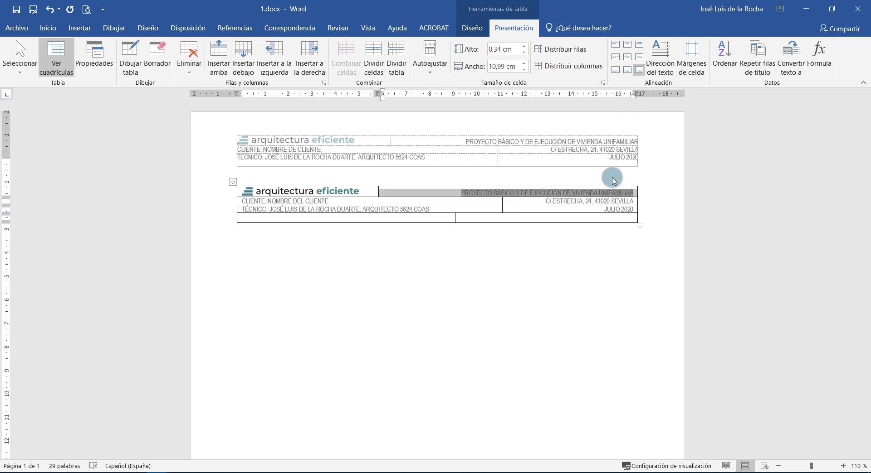
{"action": "left_click", "coordinate": [617, 201]}
{"action": "left_click", "coordinate": [297, 192]}
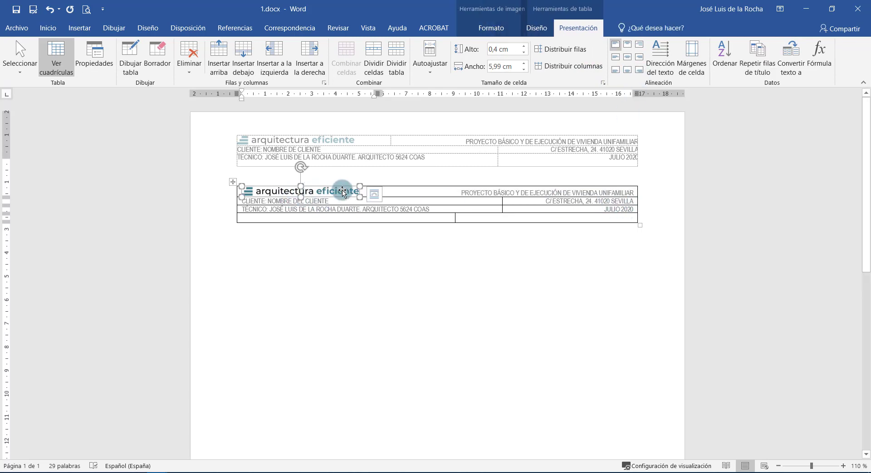
{"action": "left_click_drag", "start_coordinate": [490, 218], "coordinate": [431, 217]}
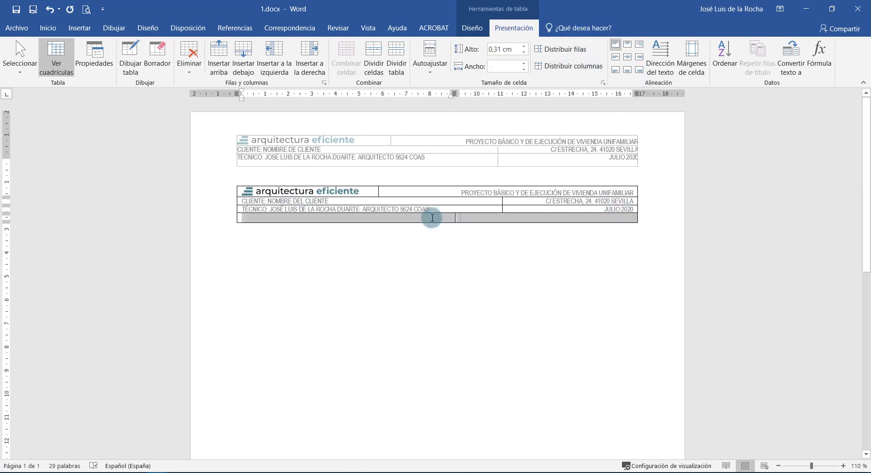
Delete the table's empty bottom row.
{"action": "right_click", "coordinate": [432, 217]}
{"action": "left_click", "coordinate": [467, 295]}
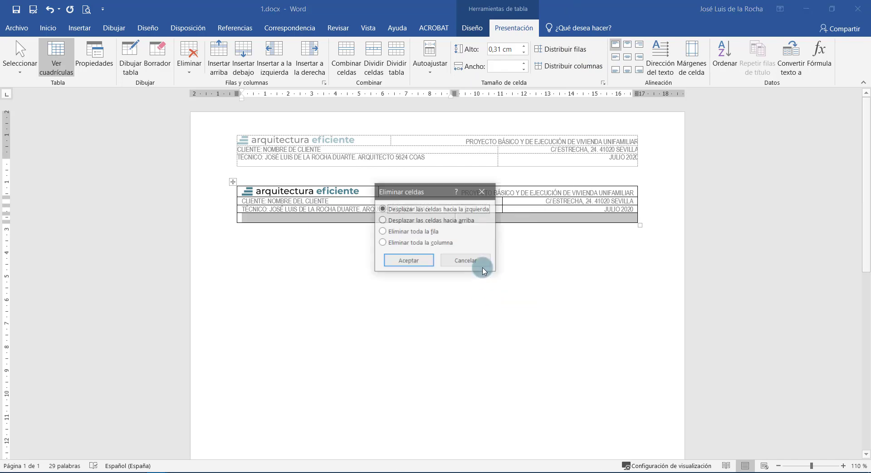
{"action": "left_click", "coordinate": [421, 231]}
{"action": "left_click", "coordinate": [408, 260]}
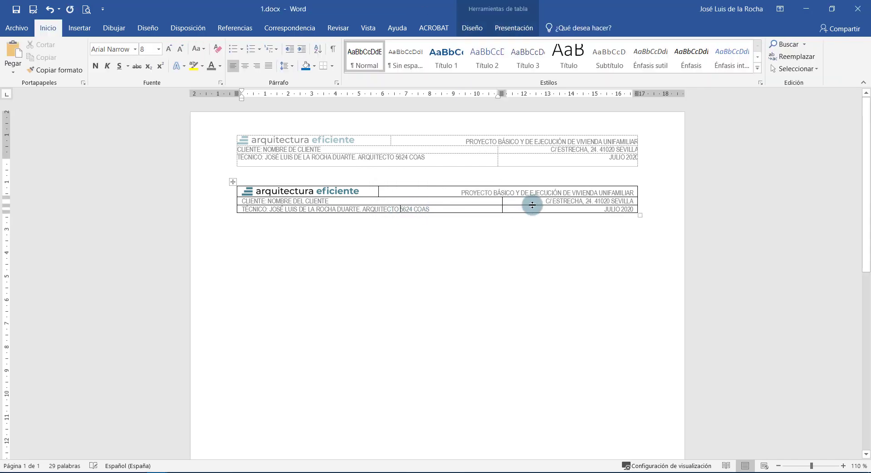
Remove all borders from the second table with No Border.
{"action": "left_click_drag", "start_coordinate": [486, 207], "coordinate": [368, 193]}
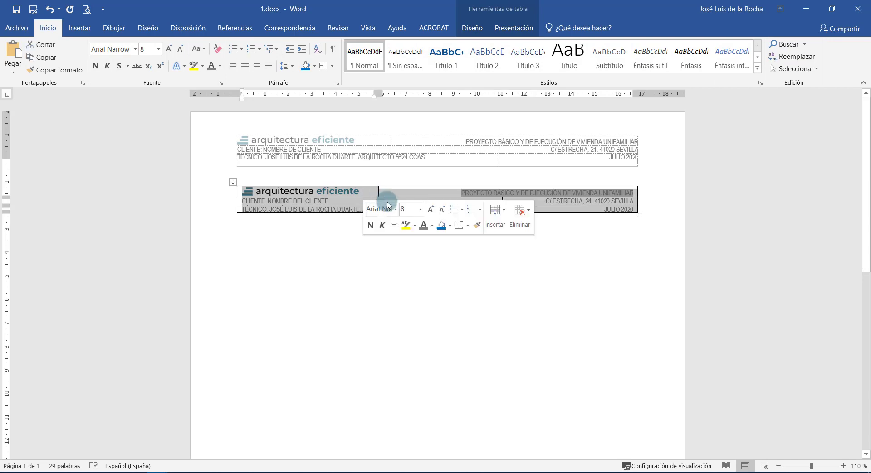
{"action": "left_click", "coordinate": [471, 28]}
{"action": "left_click", "coordinate": [618, 69]}
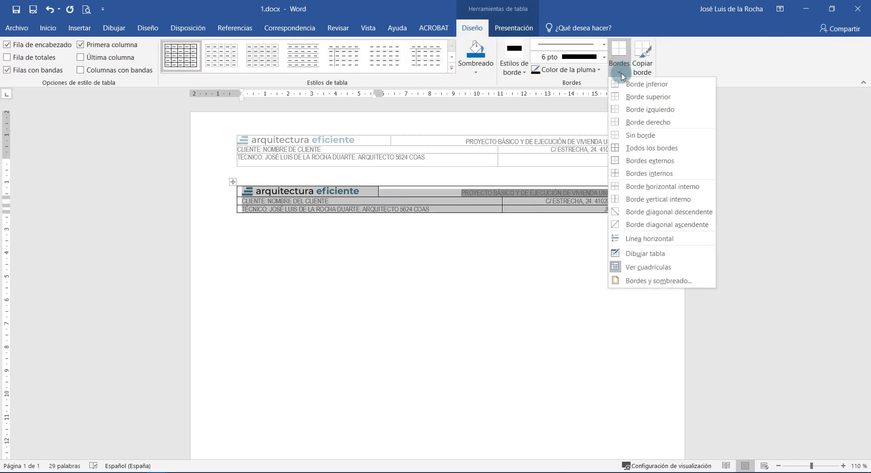
{"action": "left_click", "coordinate": [626, 131]}
{"action": "left_click", "coordinate": [551, 271]}
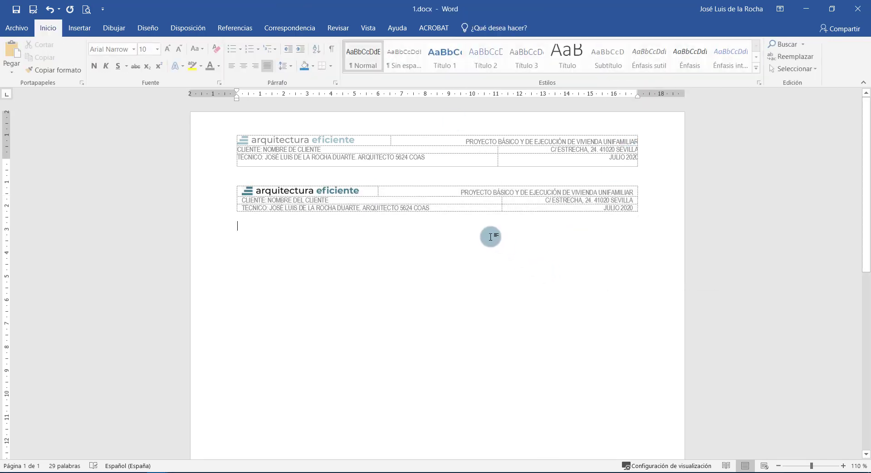
Turn off View Gridlines and select the whole second table.
{"action": "left_click", "coordinate": [512, 28]}
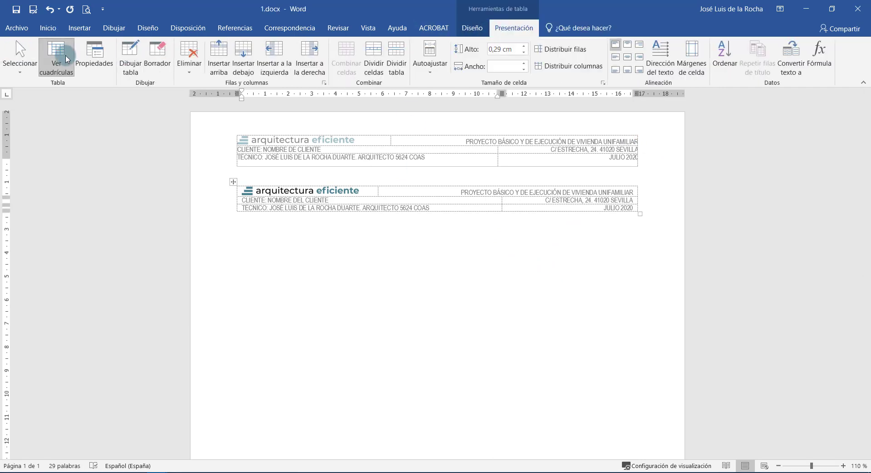
{"action": "left_click", "coordinate": [62, 56]}
{"action": "left_click", "coordinate": [281, 229]}
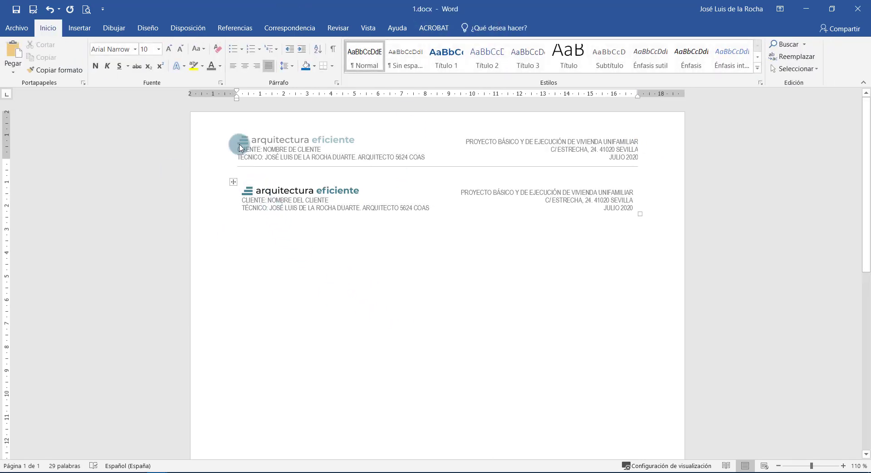
{"action": "left_click_drag", "start_coordinate": [237, 96], "coordinate": [237, 98]}
{"action": "left_click_drag", "start_coordinate": [637, 101], "coordinate": [638, 100]}
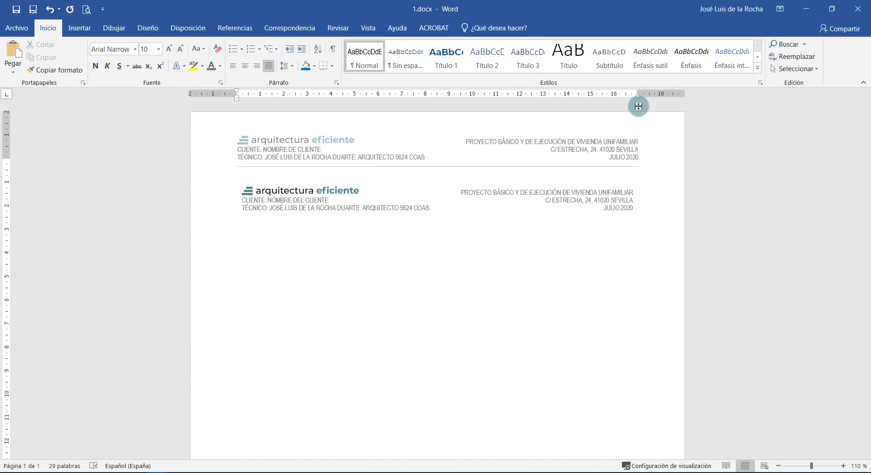
{"action": "left_click", "coordinate": [567, 193]}
{"action": "left_click_drag", "start_coordinate": [388, 193], "coordinate": [307, 195]}
{"action": "left_click", "coordinate": [231, 182]}
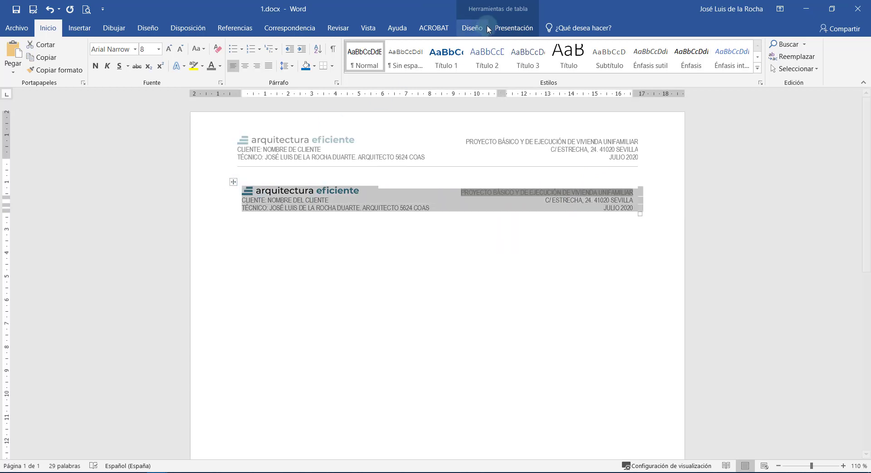
Set the table's left and right cell margins to 0 cm in Table Properties.
{"action": "right_click", "coordinate": [460, 194]}
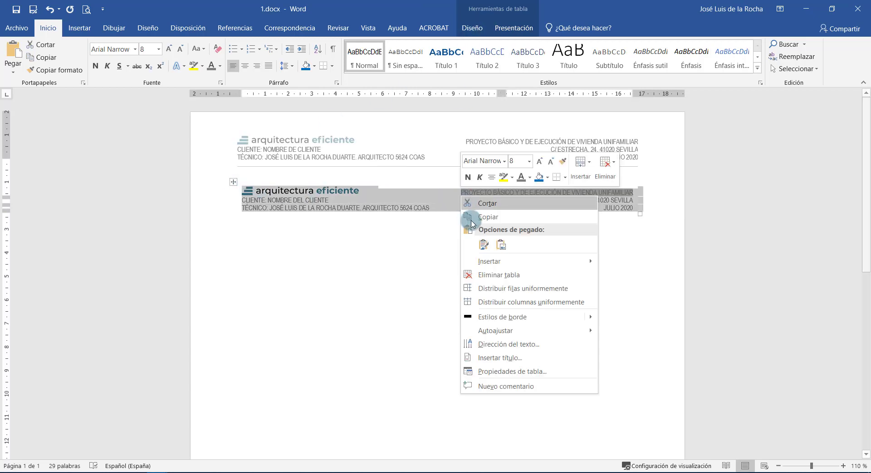
{"action": "left_click", "coordinate": [510, 371]}
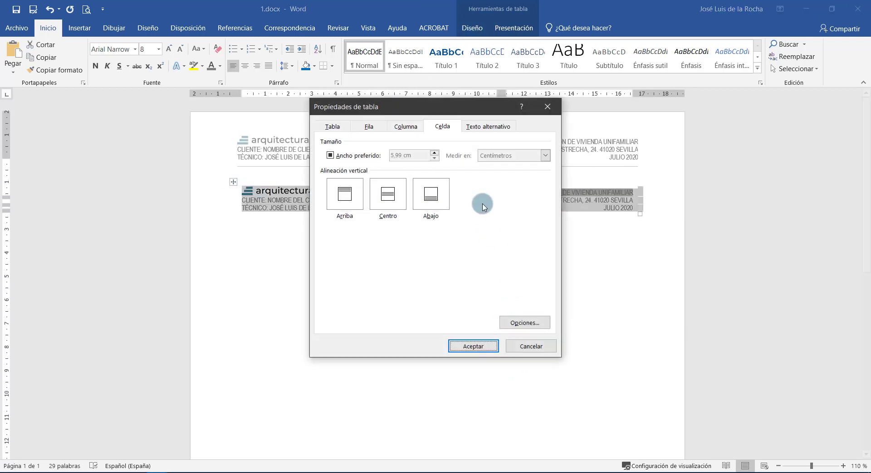
{"action": "left_click", "coordinate": [525, 323]}
{"action": "left_click", "coordinate": [419, 195]}
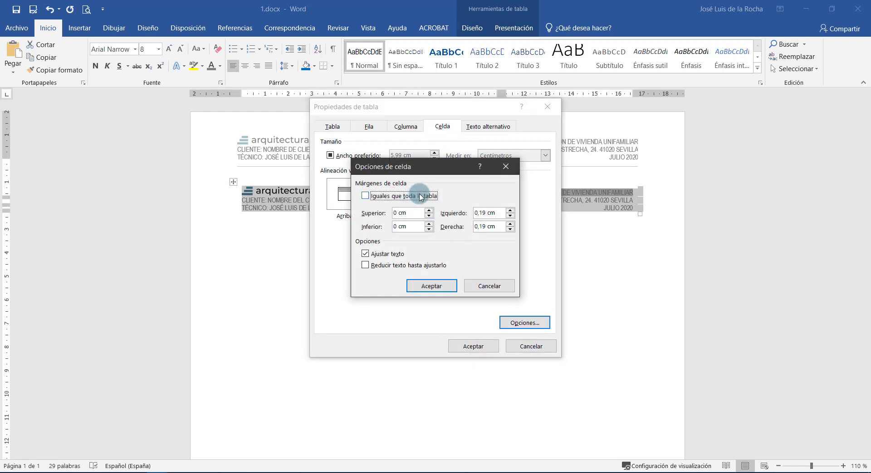
{"action": "left_click", "coordinate": [486, 213]}
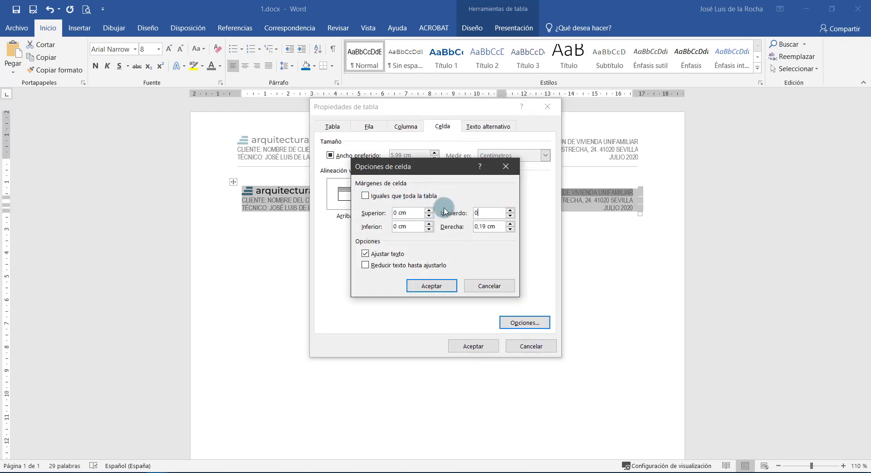
{"action": "left_click_drag", "start_coordinate": [499, 230], "coordinate": [461, 233]}
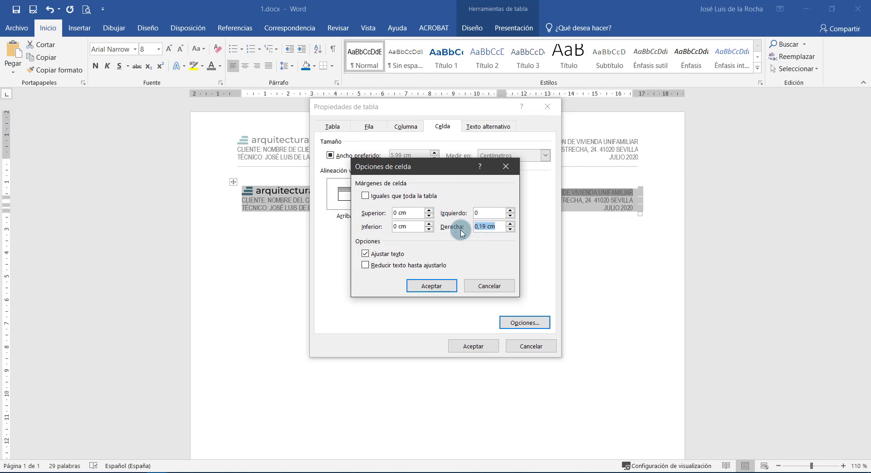
{"action": "left_click", "coordinate": [420, 285]}
{"action": "left_click", "coordinate": [472, 348]}
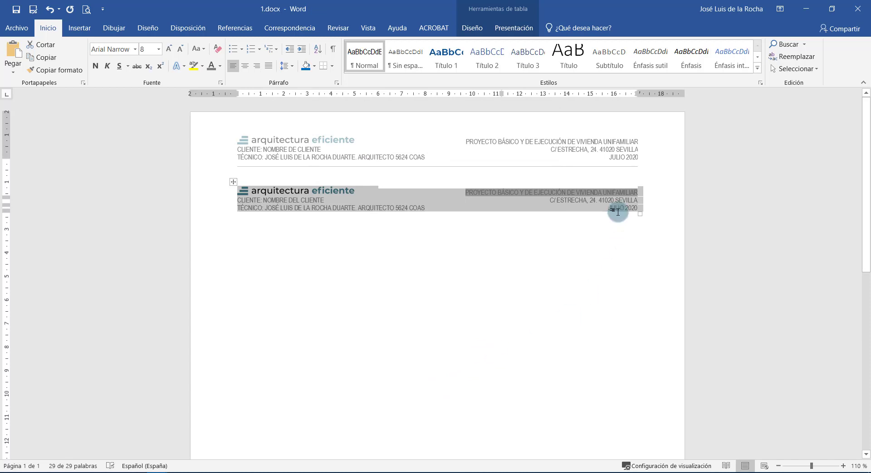
Select the table's last row and give it a grey bottom border.
{"action": "left_click", "coordinate": [597, 202]}
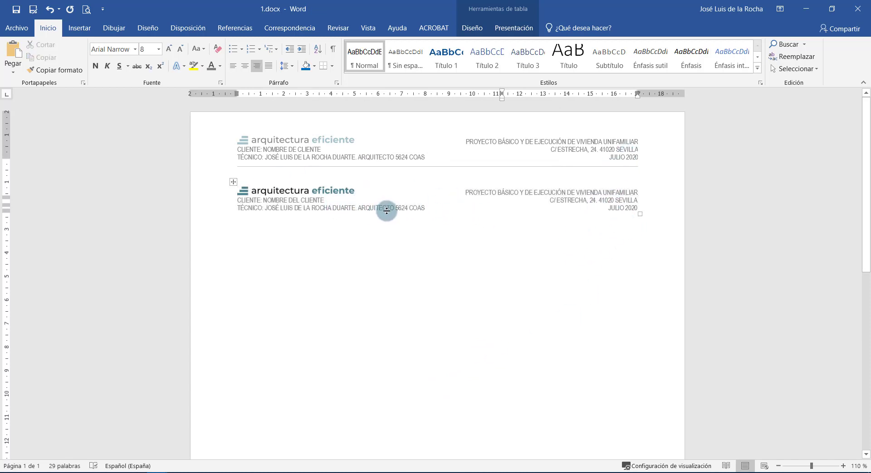
{"action": "left_click_drag", "start_coordinate": [386, 210], "coordinate": [484, 210]}
{"action": "left_click", "coordinate": [460, 209]}
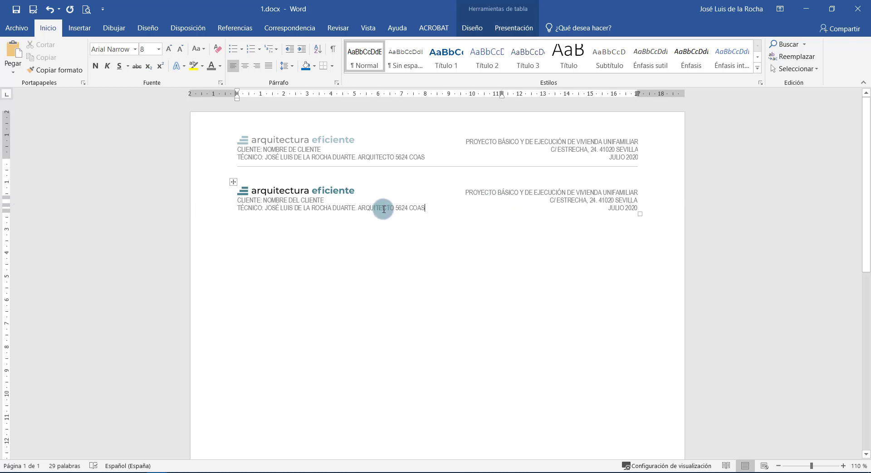
{"action": "left_click_drag", "start_coordinate": [383, 209], "coordinate": [583, 207]}
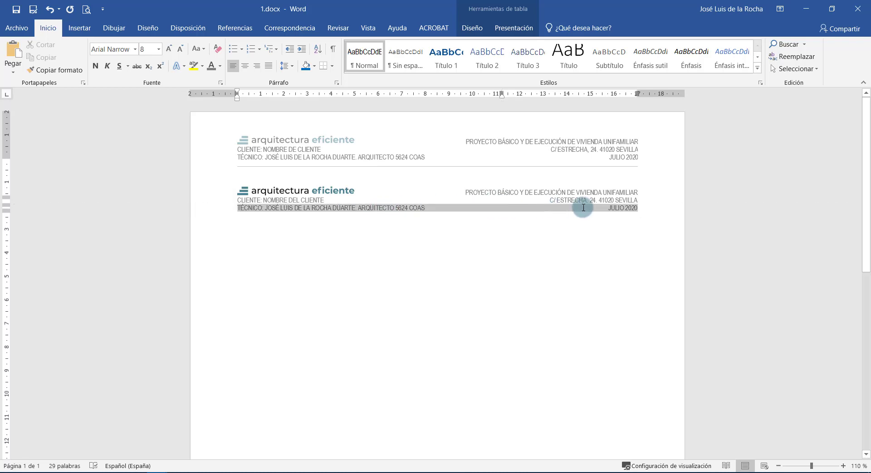
{"action": "left_click", "coordinate": [472, 28]}
{"action": "left_click", "coordinate": [514, 28]}
{"action": "left_click", "coordinate": [482, 31]}
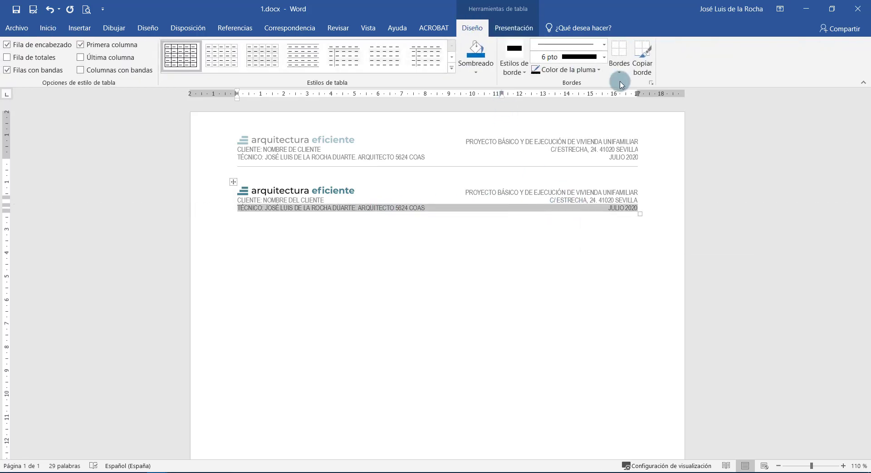
{"action": "left_click", "coordinate": [567, 70]}
{"action": "left_click", "coordinate": [534, 146]}
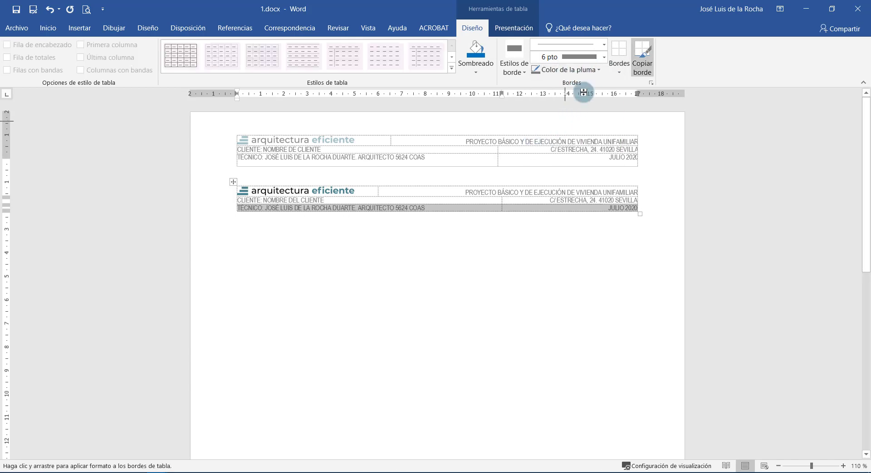
{"action": "left_click", "coordinate": [619, 68]}
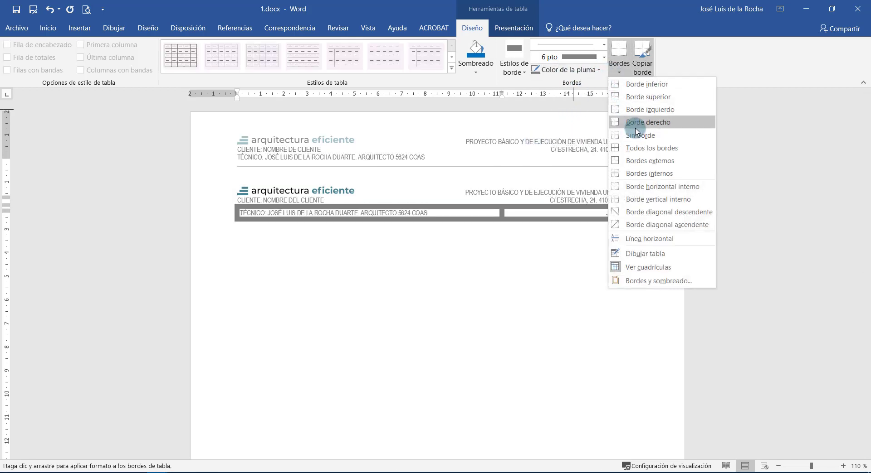
{"action": "left_click", "coordinate": [640, 85]}
{"action": "key", "text": "Escape"}
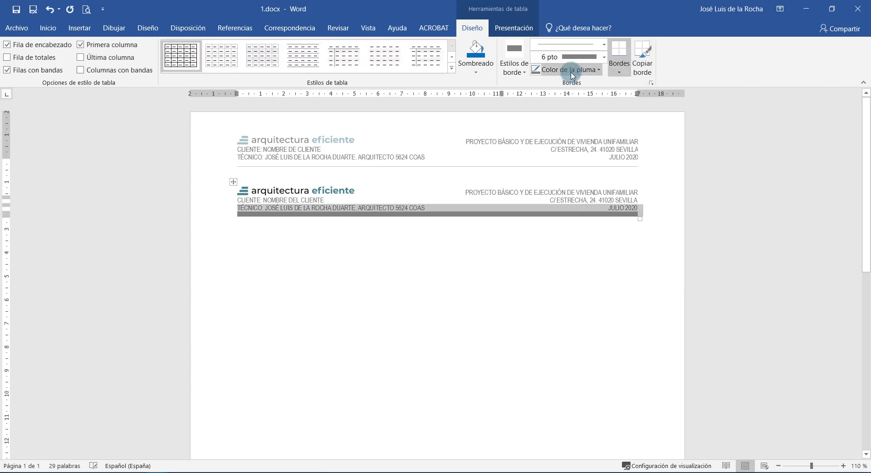
Change the bottom border weight to 1 pto and add space above the line.
{"action": "left_click", "coordinate": [598, 70]}
{"action": "left_click", "coordinate": [603, 57]}
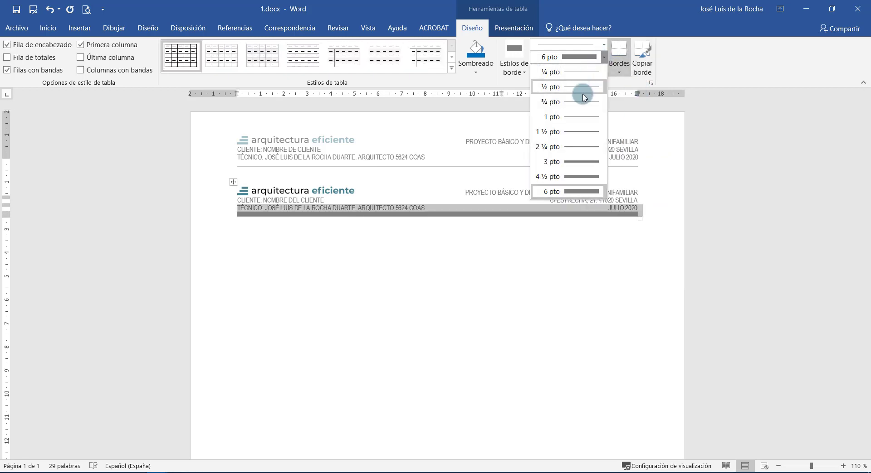
{"action": "left_click", "coordinate": [570, 111]}
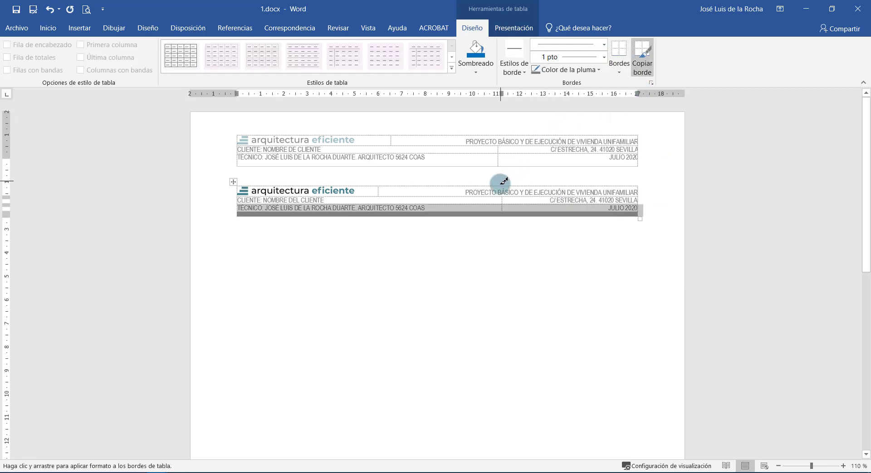
{"action": "left_click", "coordinate": [621, 61]}
{"action": "left_click", "coordinate": [557, 211]}
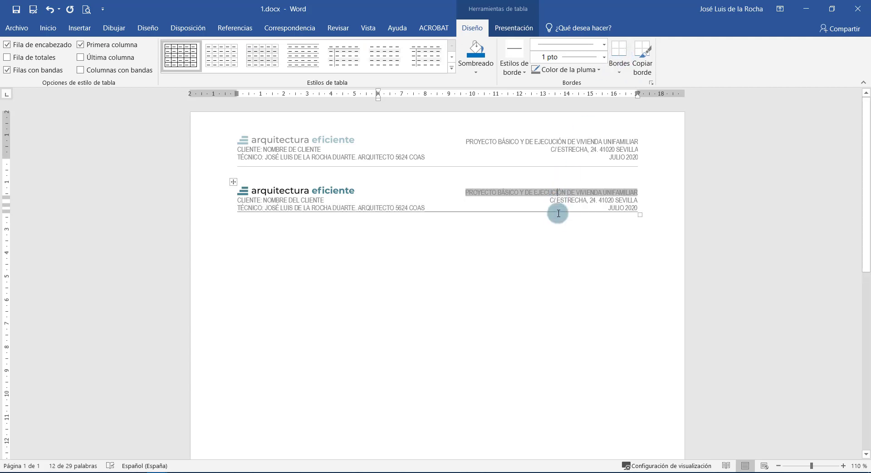
{"action": "left_click", "coordinate": [551, 247]}
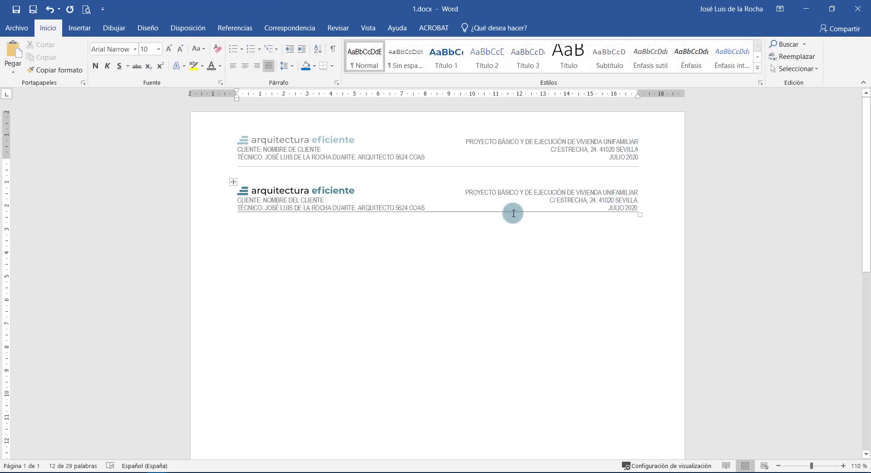
{"action": "left_click_drag", "start_coordinate": [513, 211], "coordinate": [509, 218]}
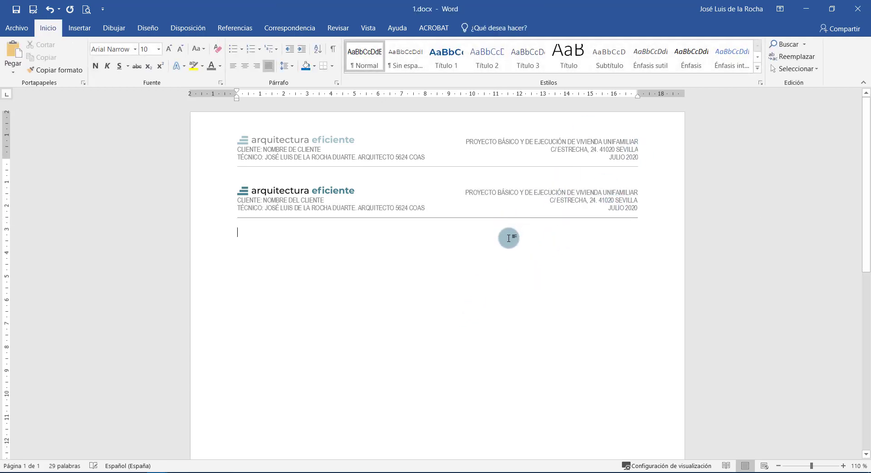
Review the table text by selecting the title, date and technician lines.
{"action": "key", "text": "ctrl+a"}
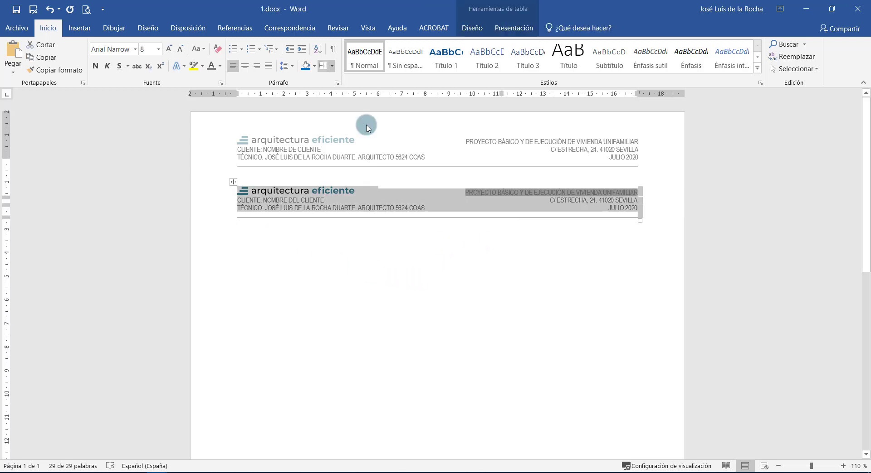
{"action": "left_click", "coordinate": [420, 227]}
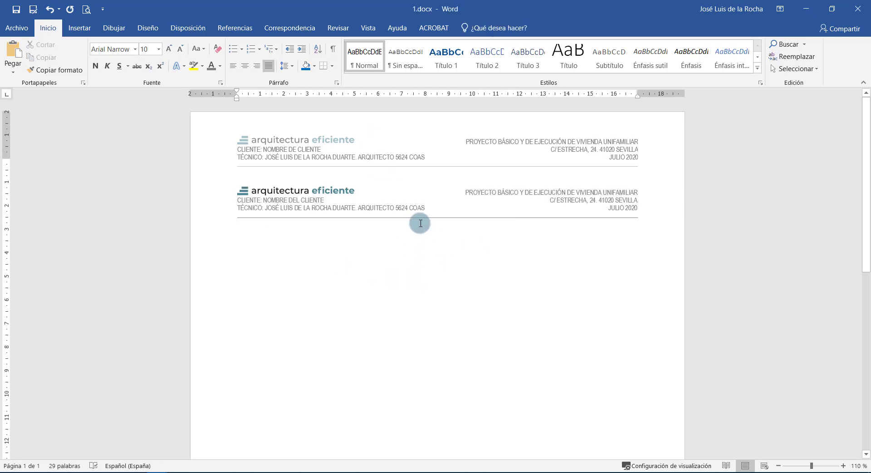
{"action": "left_click", "coordinate": [508, 195]}
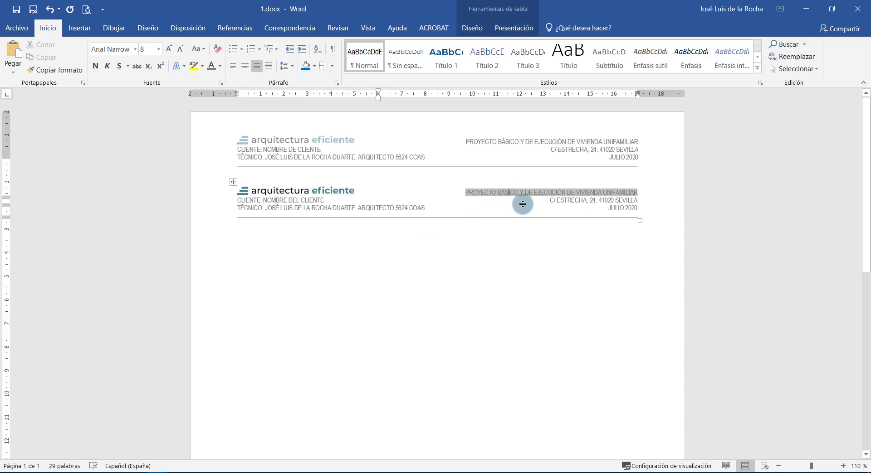
{"action": "left_click_drag", "start_coordinate": [491, 193], "coordinate": [616, 191]}
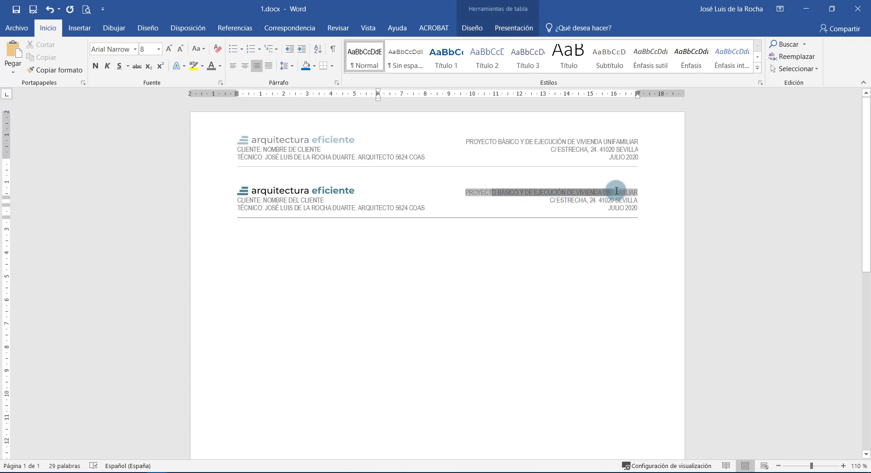
{"action": "left_click", "coordinate": [612, 193]}
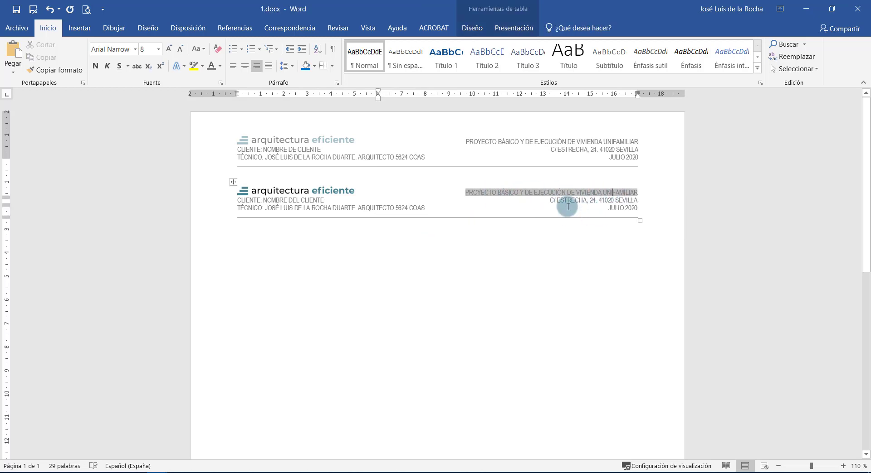
{"action": "left_click", "coordinate": [604, 202]}
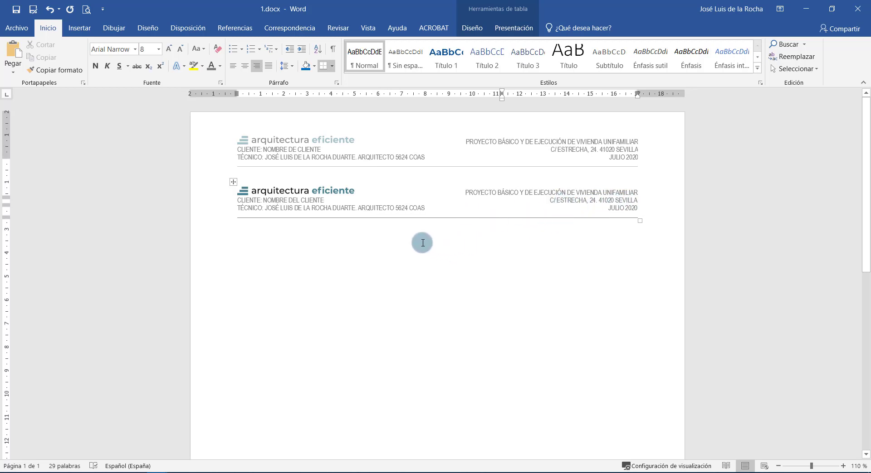
{"action": "left_click_drag", "start_coordinate": [255, 203], "coordinate": [324, 209]}
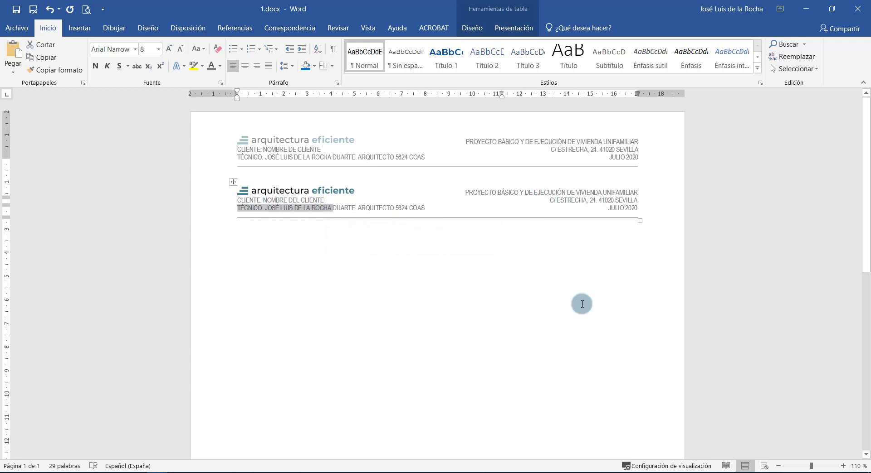
{"action": "left_click", "coordinate": [424, 248]}
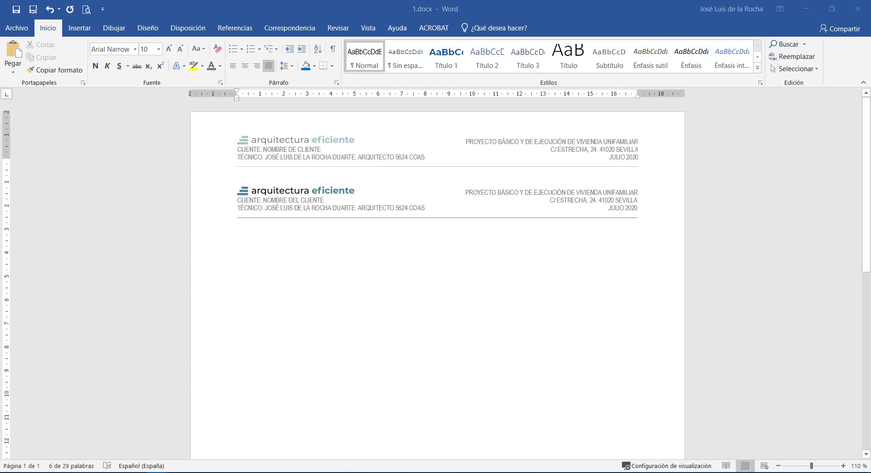
Open the page footer and paste the logo with PÁGINA X DE Y table.
{"action": "key", "text": "alt+Tab"}
{"action": "scroll", "coordinate": [416, 362], "scroll_direction": "down", "scroll_amount": 8}
{"action": "double_click", "coordinate": [403, 434]}
{"action": "type", "text": "PÁGINA X DE Y"}
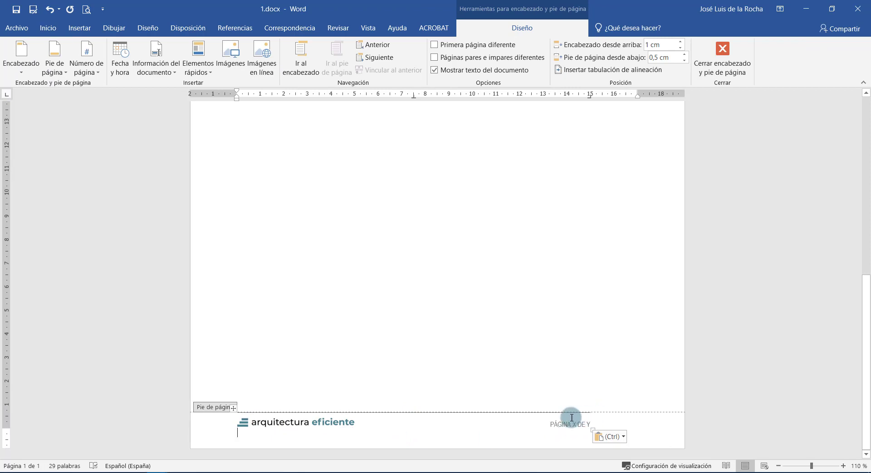
Set the footer table's preferred width to 100% so PÁGINA X DE Y reaches the right margin.
{"action": "key", "text": "ctrl+z"}
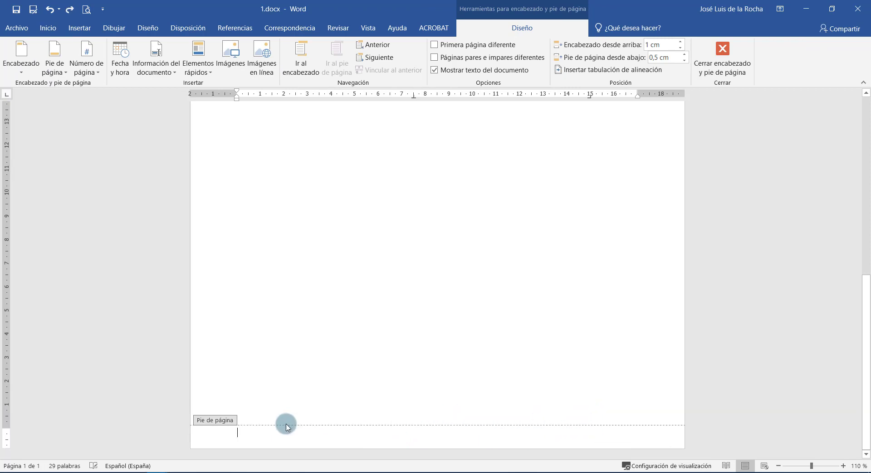
{"action": "key", "text": "ctrl+v"}
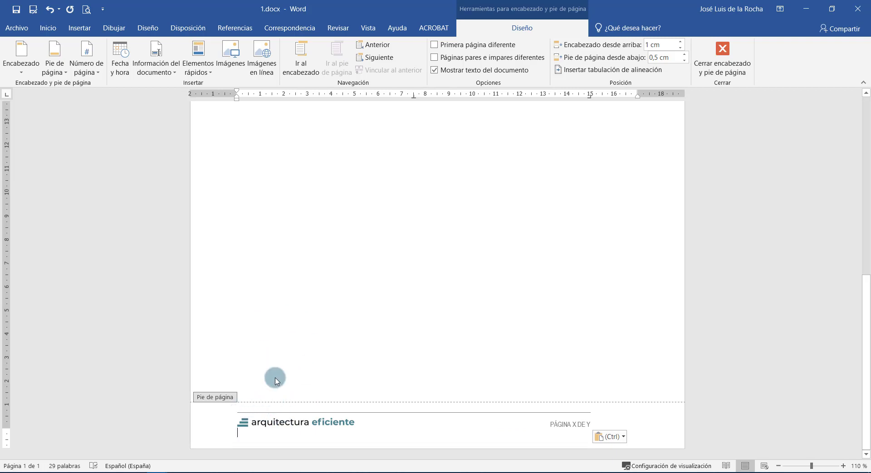
{"action": "right_click", "coordinate": [233, 409]}
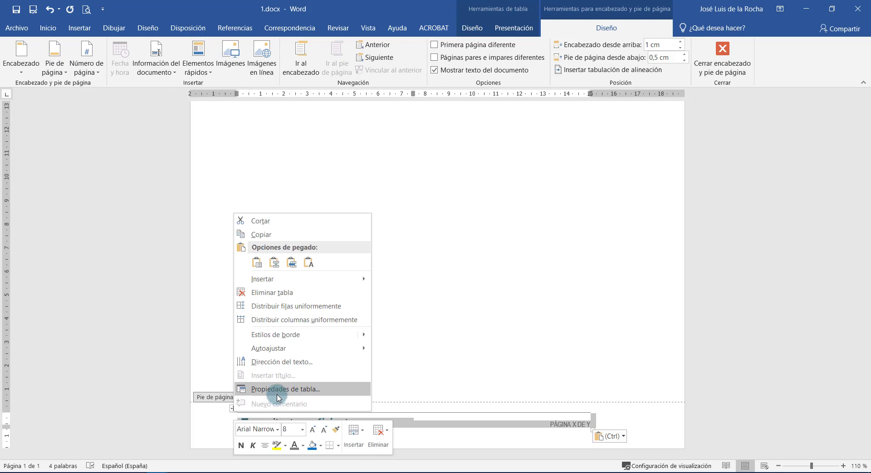
{"action": "left_click", "coordinate": [277, 394]}
{"action": "left_click", "coordinate": [372, 131]}
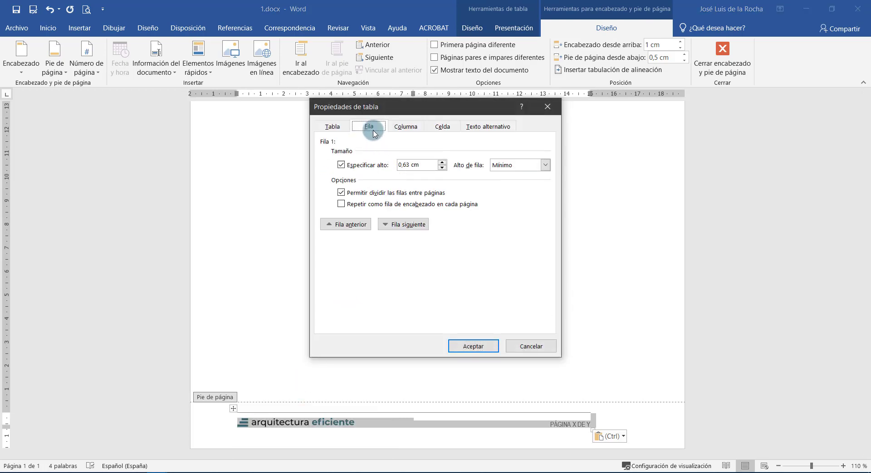
{"action": "left_click", "coordinate": [332, 127]}
{"action": "left_click", "coordinate": [359, 156]}
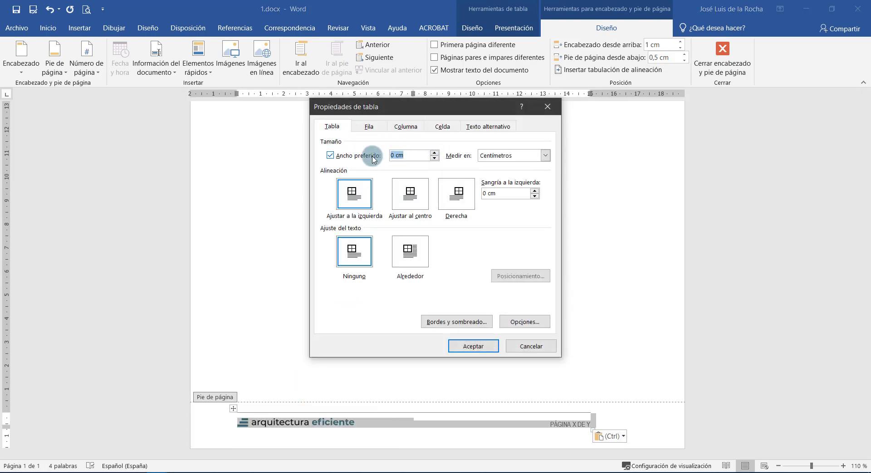
{"action": "key", "text": "Return"}
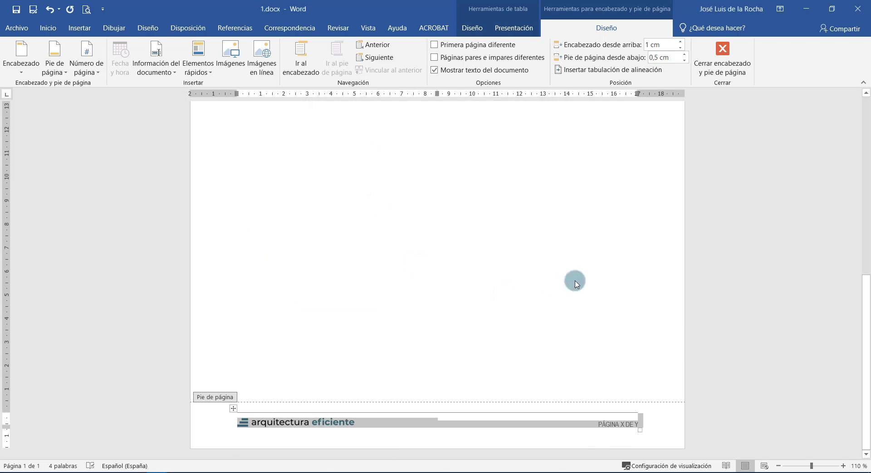
{"action": "left_click", "coordinate": [585, 421]}
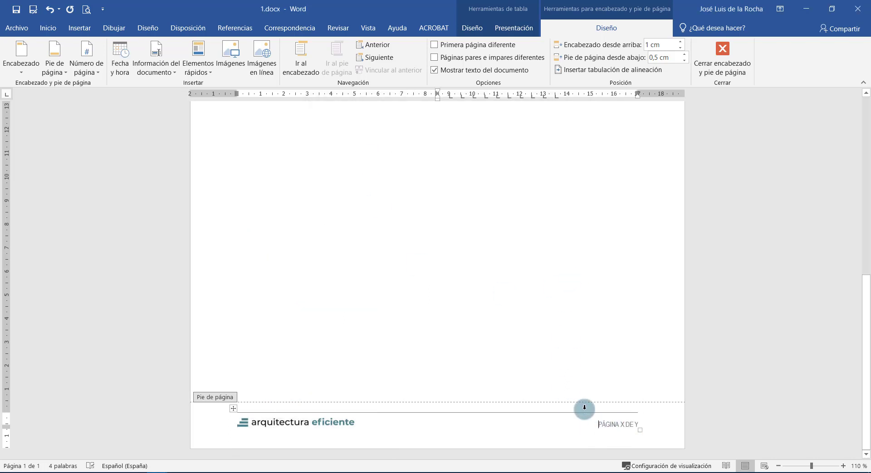
Reopen the footer, turn on Ver cuadrículas for its table, and place the caret in the right cell.
{"action": "double_click", "coordinate": [466, 356]}
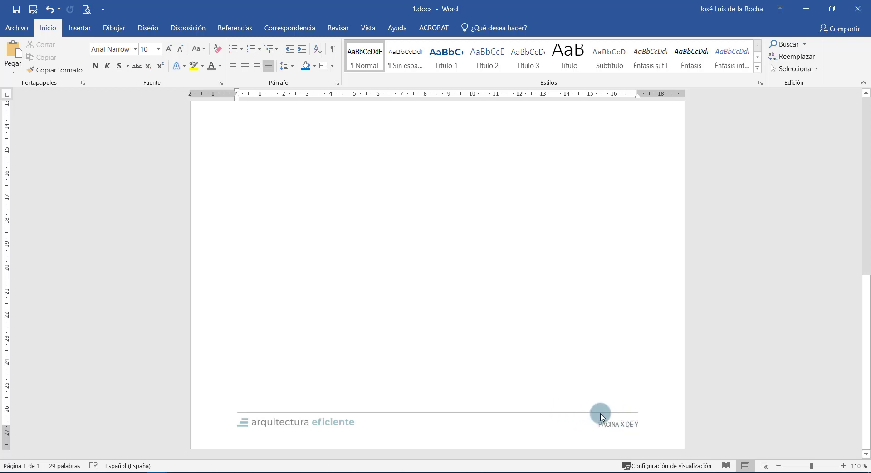
{"action": "scroll", "coordinate": [353, 336], "scroll_direction": "up", "scroll_amount": 10}
{"action": "scroll", "coordinate": [317, 315], "scroll_direction": "down", "scroll_amount": 10}
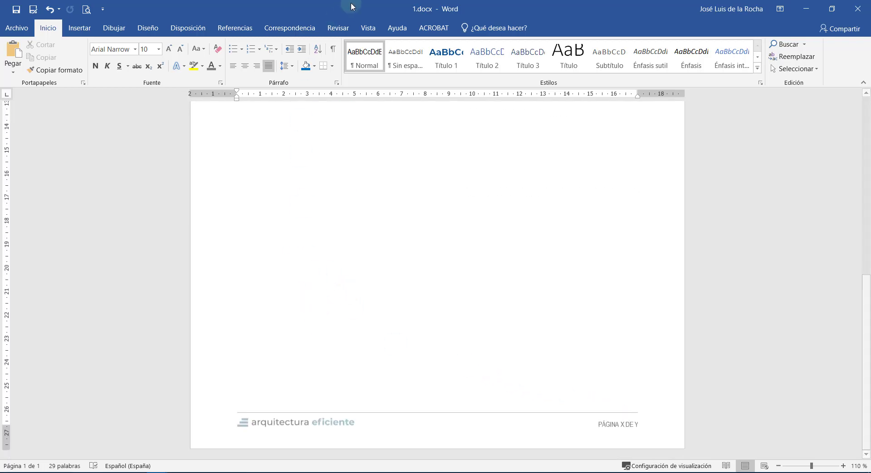
{"action": "double_click", "coordinate": [419, 428]}
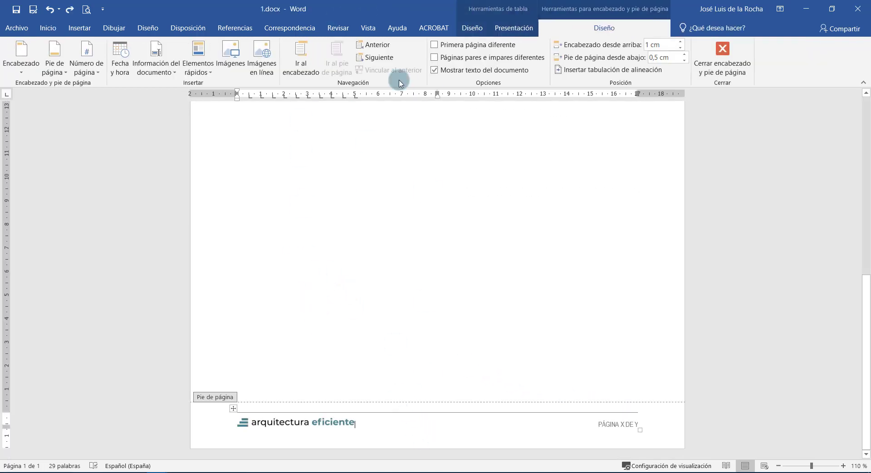
{"action": "left_click", "coordinate": [471, 28]}
{"action": "left_click", "coordinate": [514, 28]}
{"action": "left_click", "coordinate": [70, 50]}
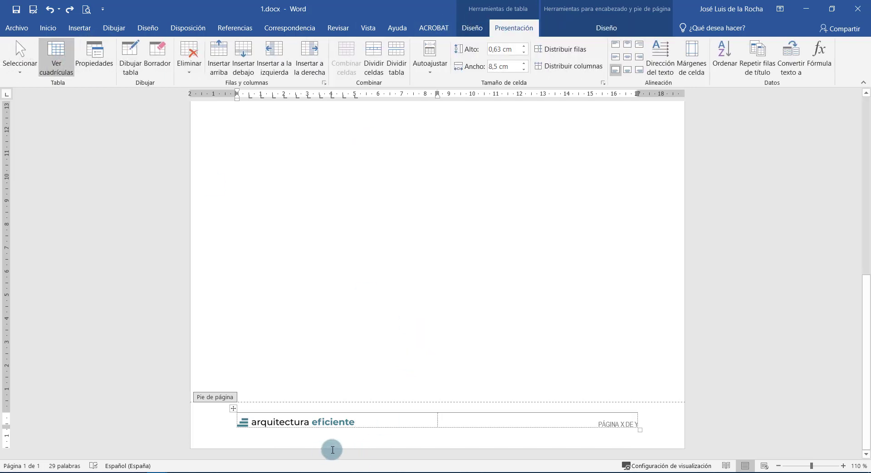
{"action": "left_click", "coordinate": [472, 419]}
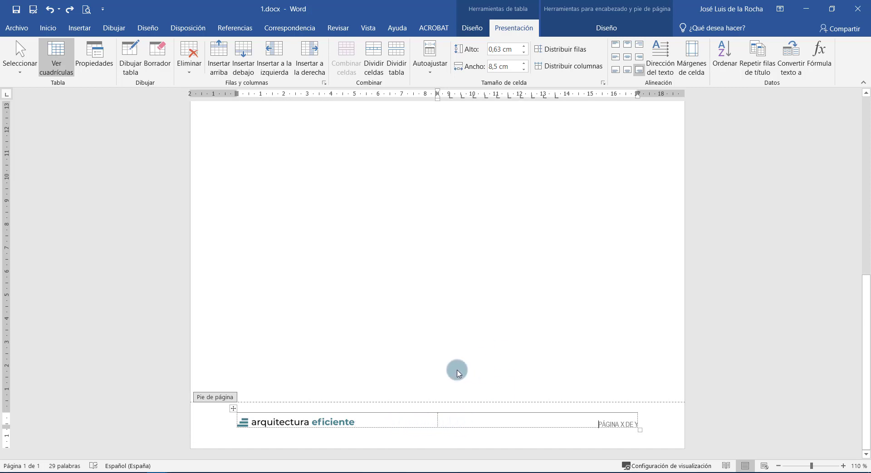
Paste the signature table below the header tables, apply Normal style and center its contents.
{"action": "double_click", "coordinate": [427, 347]}
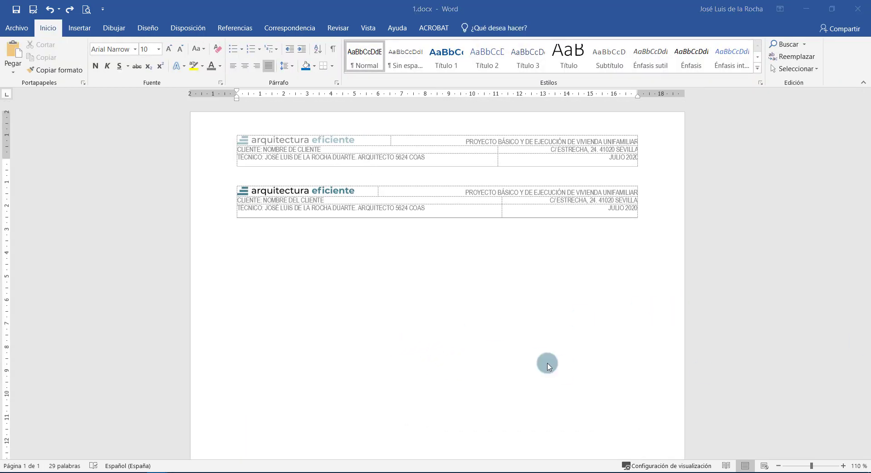
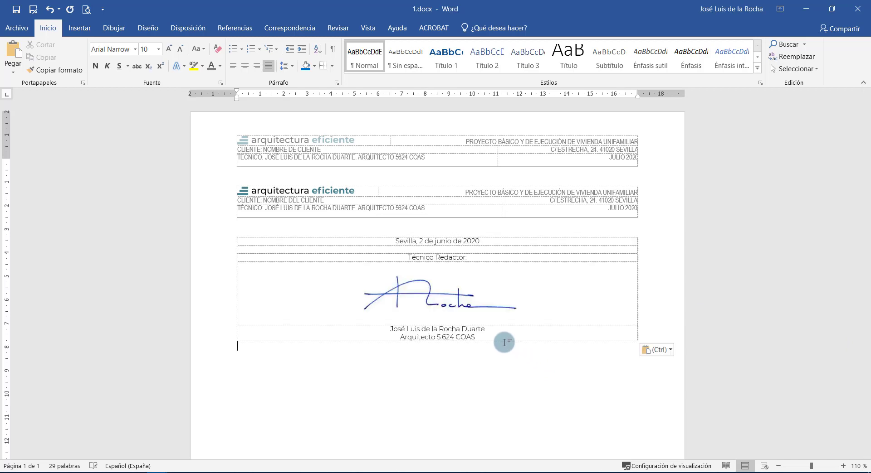
{"action": "left_click", "coordinate": [233, 233]}
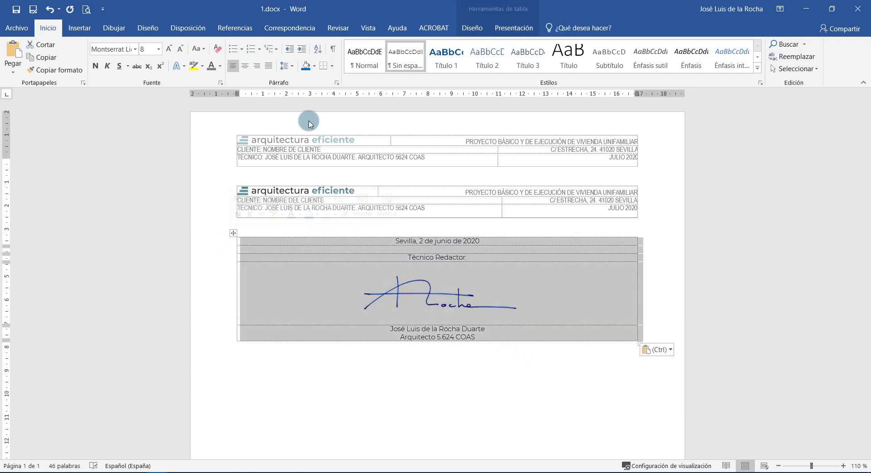
{"action": "left_click", "coordinate": [364, 57]}
{"action": "left_click", "coordinate": [340, 277]}
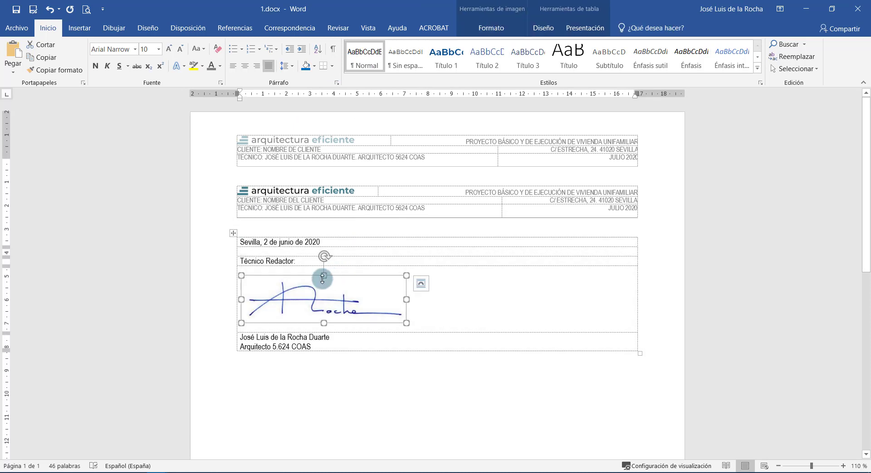
{"action": "left_click", "coordinate": [233, 233]}
{"action": "left_click", "coordinate": [245, 66]}
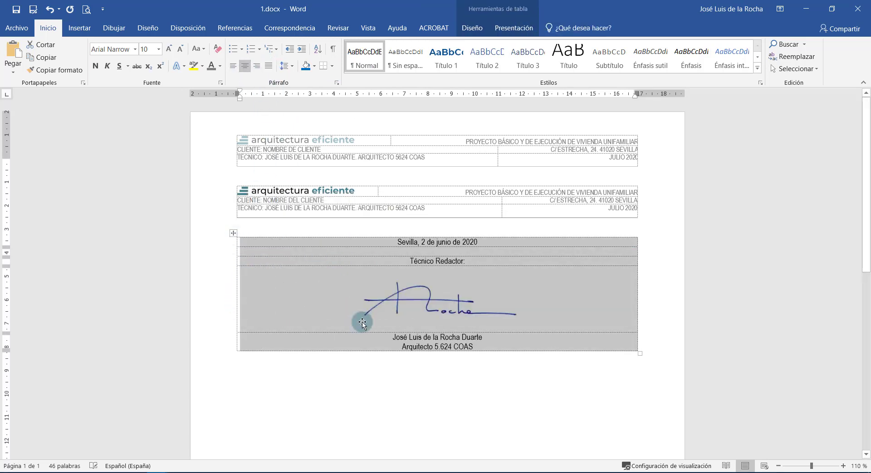
Drag the signature table down one line and reselect it.
{"action": "left_click", "coordinate": [360, 320]}
{"action": "left_click_drag", "start_coordinate": [404, 245], "coordinate": [480, 243]}
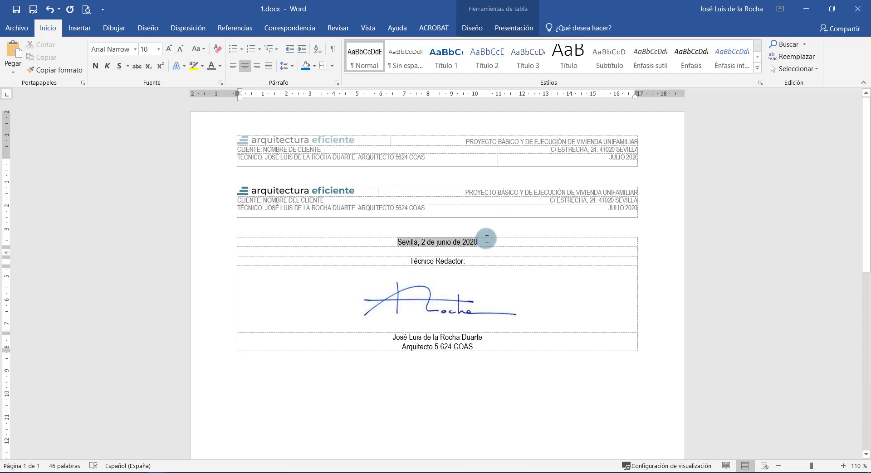
{"action": "left_click", "coordinate": [499, 345]}
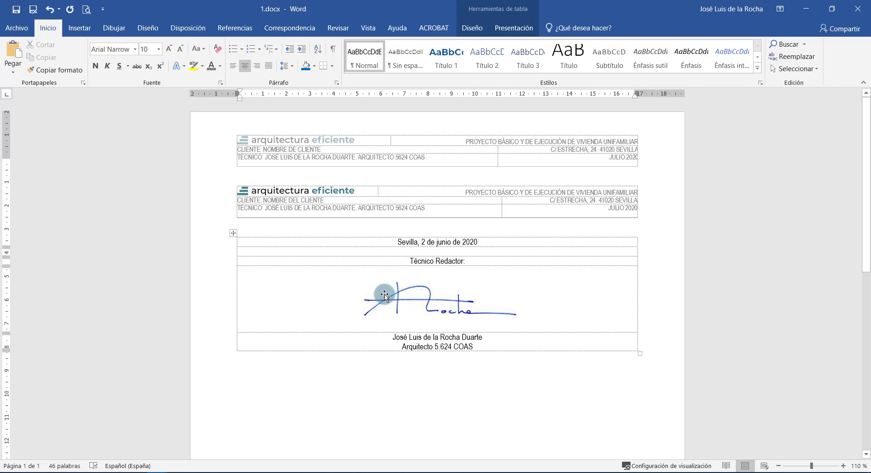
{"action": "scroll", "coordinate": [384, 296], "scroll_direction": "down", "scroll_amount": 2}
{"action": "left_click", "coordinate": [233, 183]}
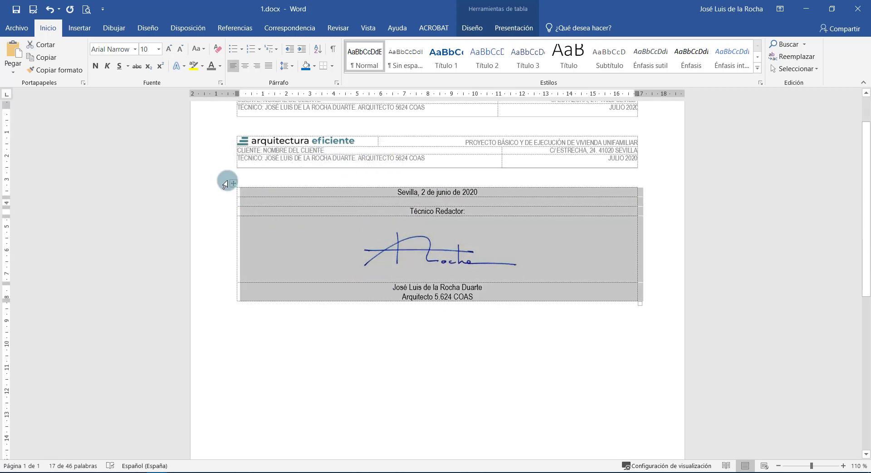
{"action": "left_click_drag", "start_coordinate": [233, 184], "coordinate": [233, 270]}
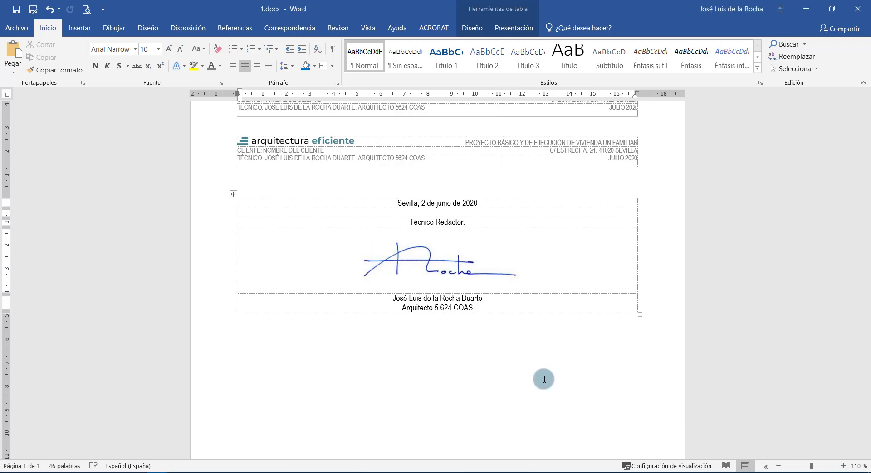
{"action": "left_click", "coordinate": [541, 365]}
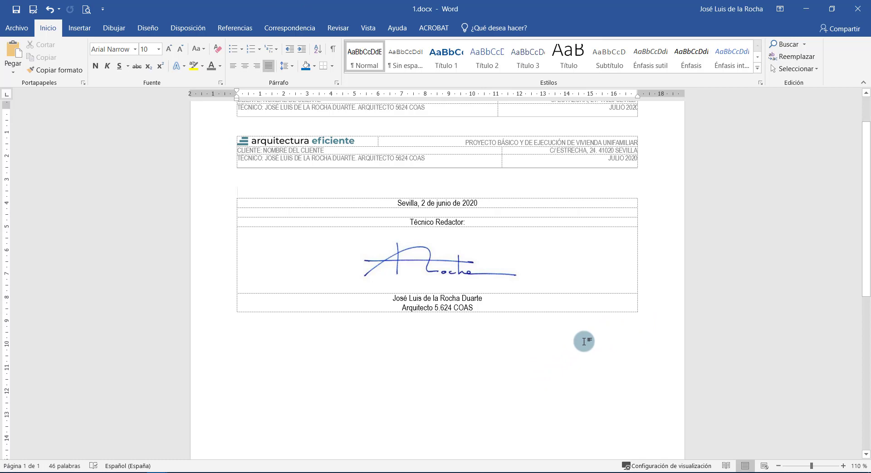
{"action": "left_click", "coordinate": [234, 195]}
Replace the signature table with the two-column version and apply Normal style.
{"action": "key", "text": "BackSpace"}
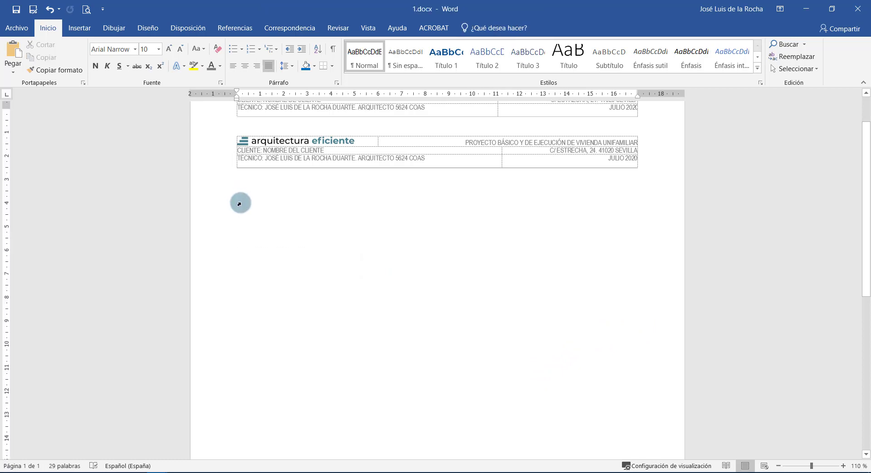
{"action": "key", "text": "ctrl+v"}
{"action": "left_click", "coordinate": [234, 185]}
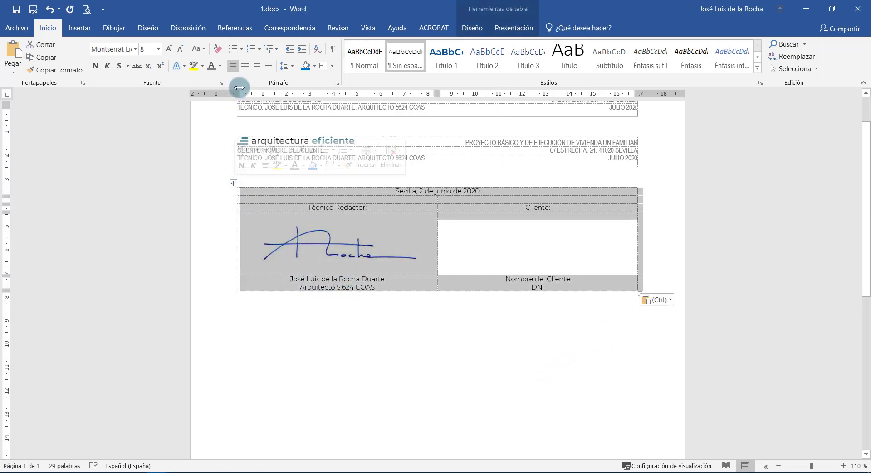
{"action": "left_click", "coordinate": [364, 56]}
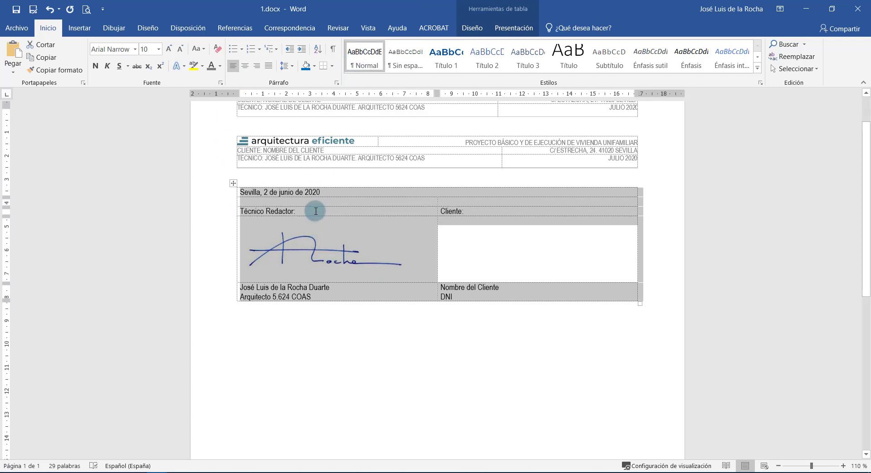
Center the date row and the label, signature and name rows.
{"action": "left_click", "coordinate": [316, 211]}
{"action": "left_click", "coordinate": [320, 190]}
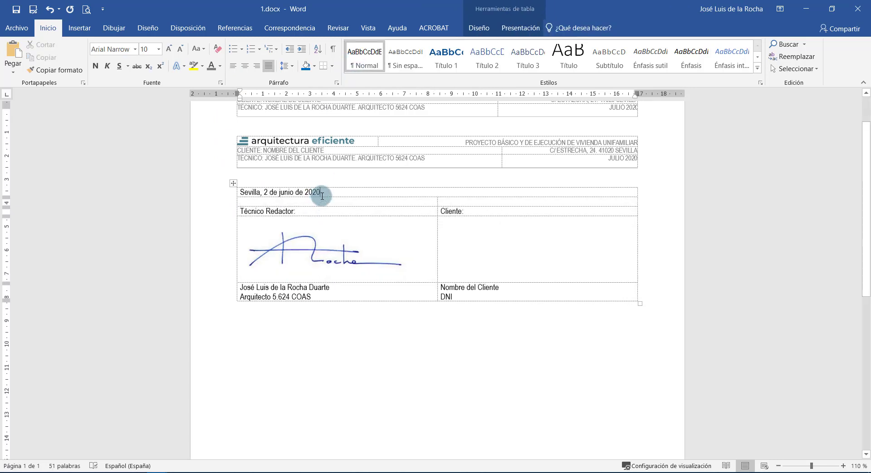
{"action": "left_click", "coordinate": [243, 68]}
{"action": "mouse_move", "coordinate": [361, 207]}
{"action": "left_mouse_down"}
{"action": "mouse_move", "coordinate": [443, 259]}
{"action": "mouse_move", "coordinate": [453, 287]}
{"action": "left_mouse_up"}
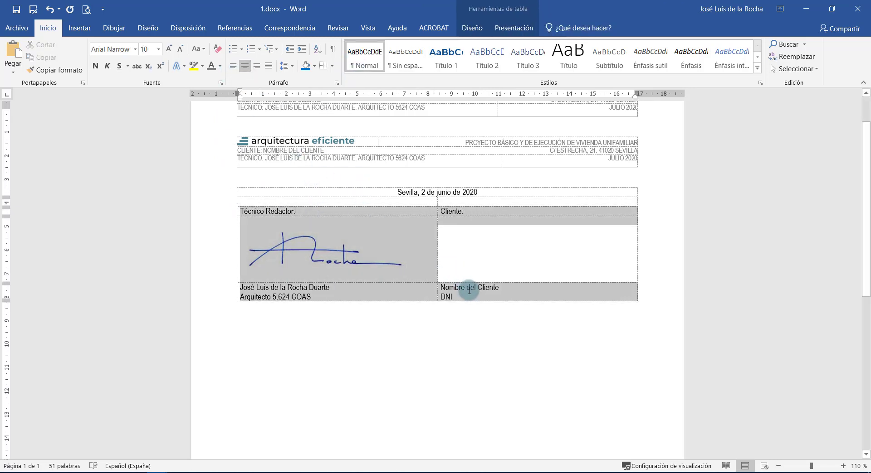
{"action": "left_click", "coordinate": [245, 67]}
{"action": "left_click", "coordinate": [389, 371]}
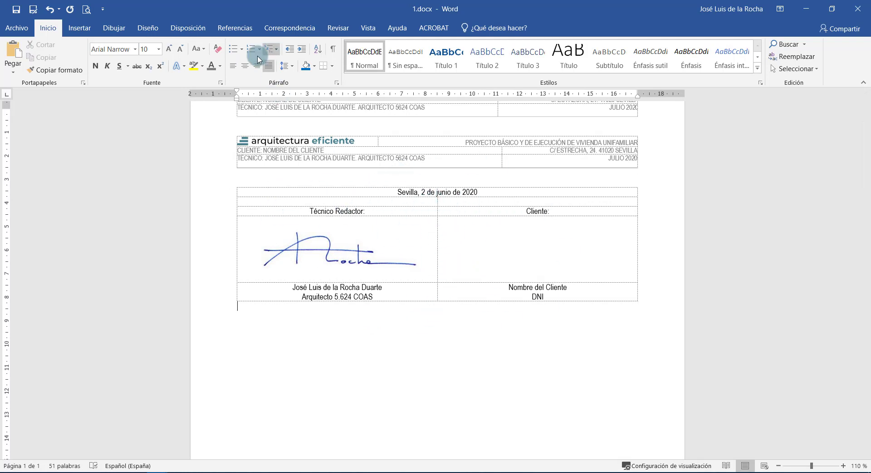
{"action": "key", "text": "Up"}
{"action": "key", "text": "Up"}
{"action": "key", "text": "Up"}
Hide the gridlines and give the Técnico Redactor signature and name cells Bordes externos.
{"action": "left_click", "coordinate": [514, 28]}
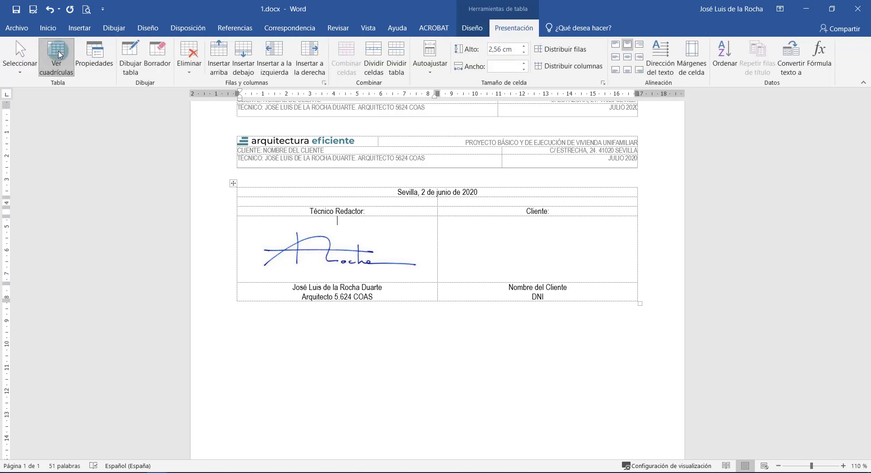
{"action": "left_click", "coordinate": [57, 54]}
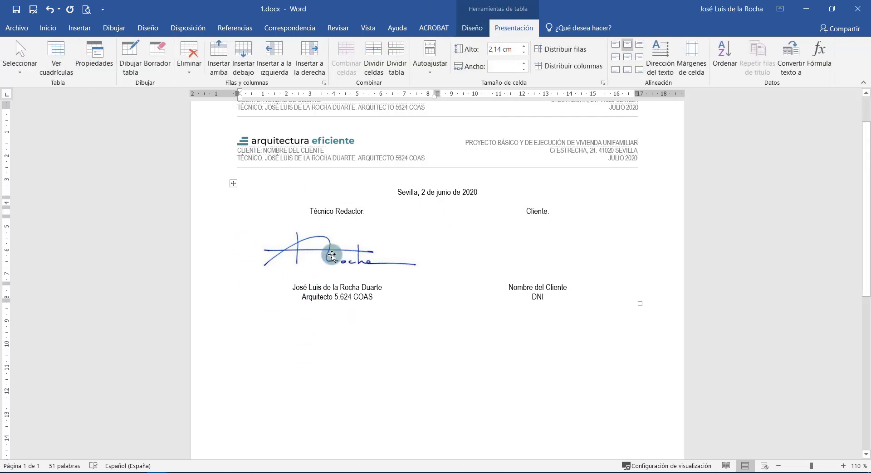
{"action": "left_click_drag", "start_coordinate": [390, 294], "coordinate": [411, 297]}
{"action": "left_click", "coordinate": [411, 297]}
{"action": "left_click_drag", "start_coordinate": [392, 264], "coordinate": [395, 293]}
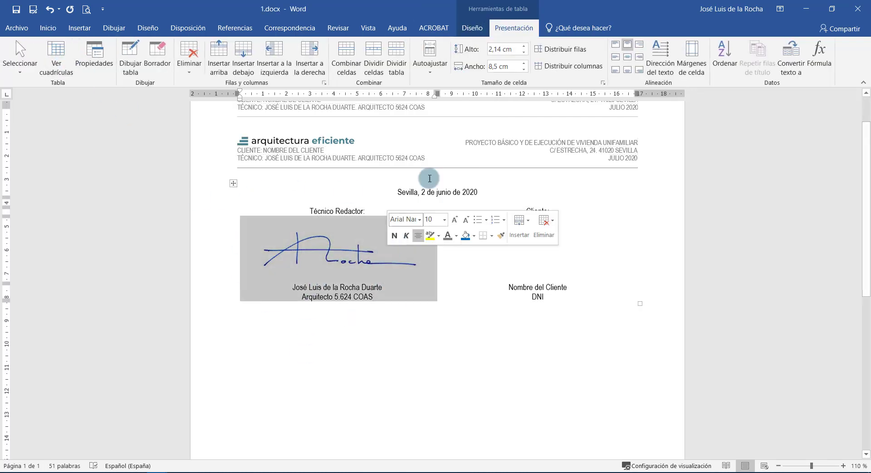
{"action": "left_click", "coordinate": [472, 27]}
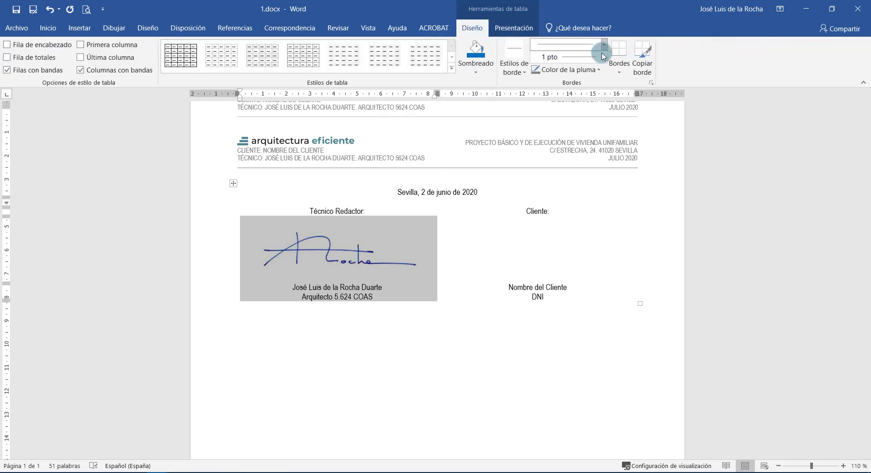
{"action": "left_click", "coordinate": [617, 68]}
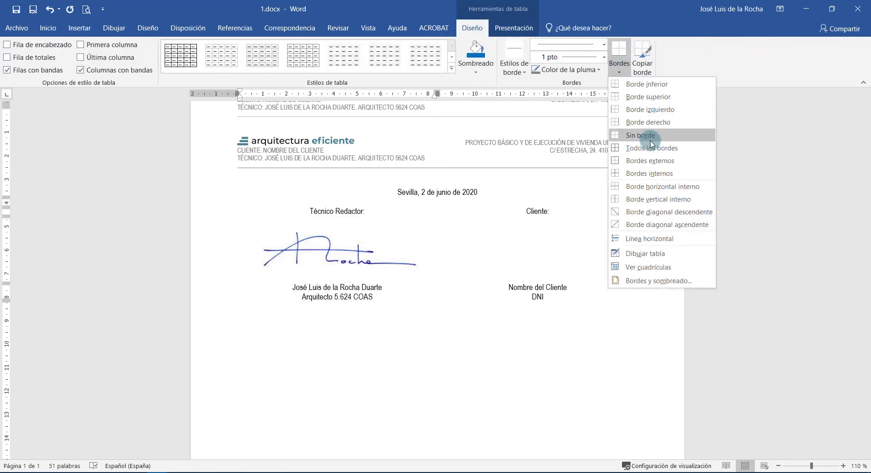
{"action": "left_click", "coordinate": [647, 158]}
Give the Cliente column's lower cells an outside border as well.
{"action": "left_click_drag", "start_coordinate": [563, 289], "coordinate": [538, 213]}
{"action": "left_click", "coordinate": [613, 75]}
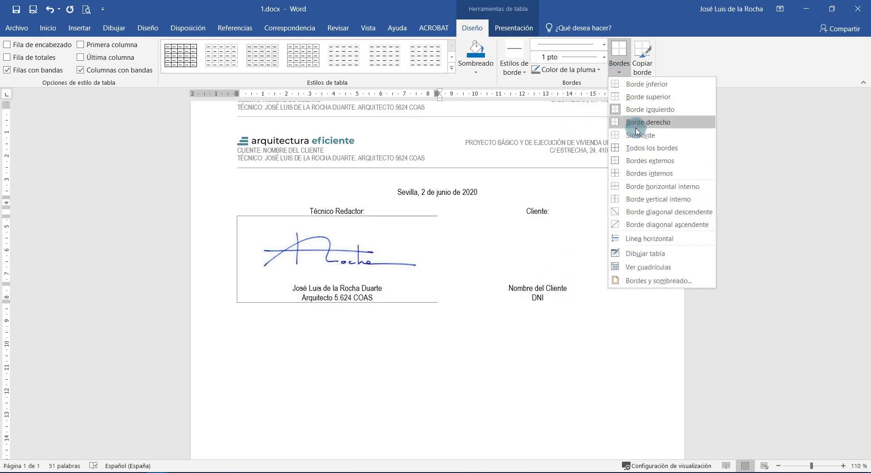
{"action": "left_click", "coordinate": [650, 161]}
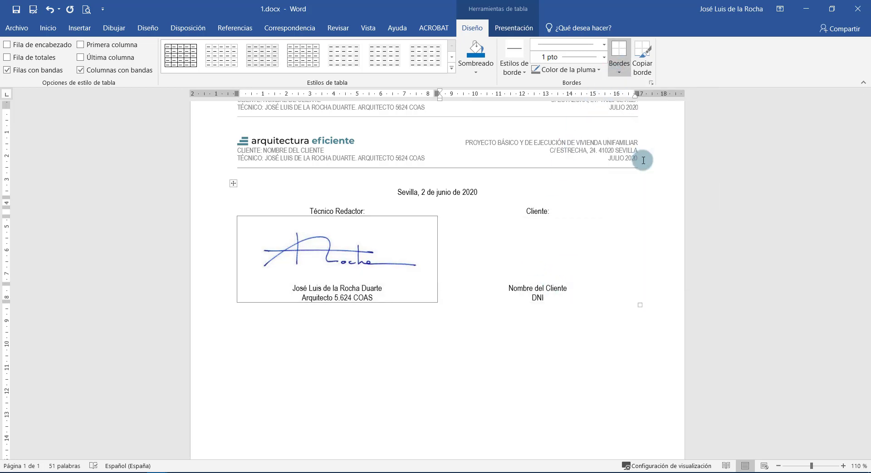
{"action": "left_click", "coordinate": [577, 279]}
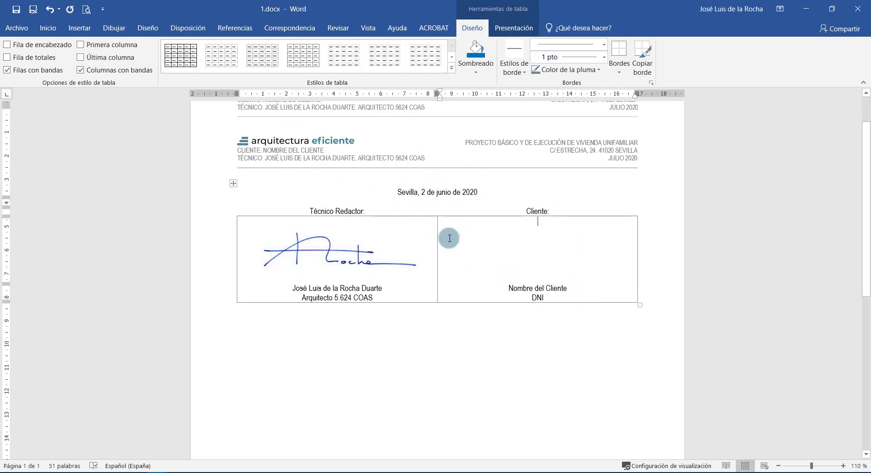
Show gridlines and insert a narrow spacer column left of Cliente, widening the signature column.
{"action": "left_click", "coordinate": [514, 28]}
{"action": "left_click", "coordinate": [73, 68]}
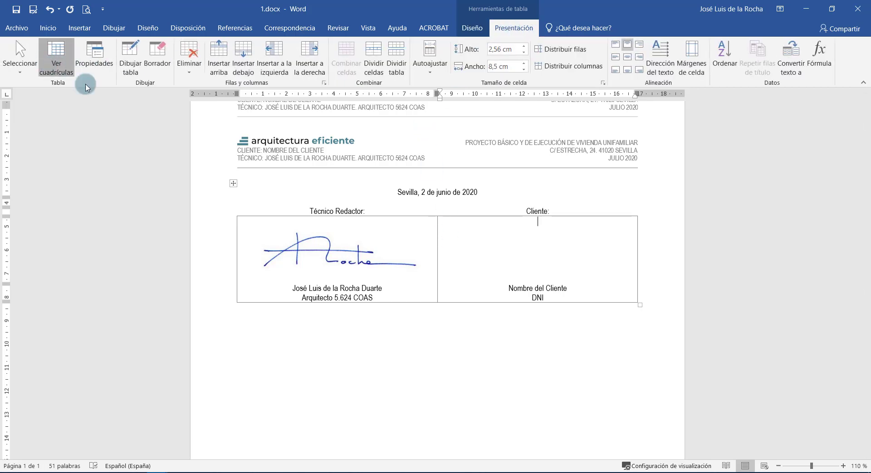
{"action": "left_click", "coordinate": [450, 243]}
{"action": "right_click", "coordinate": [446, 230]}
{"action": "mouse_move", "coordinate": [476, 337]}
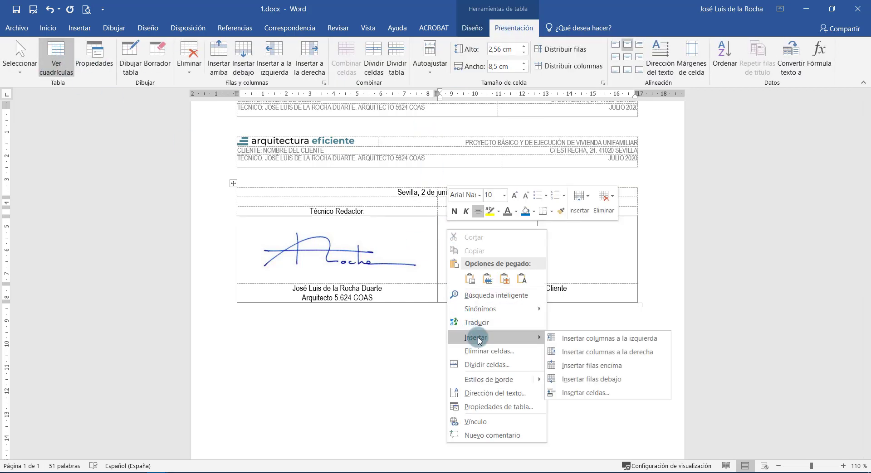
{"action": "left_click", "coordinate": [585, 339]}
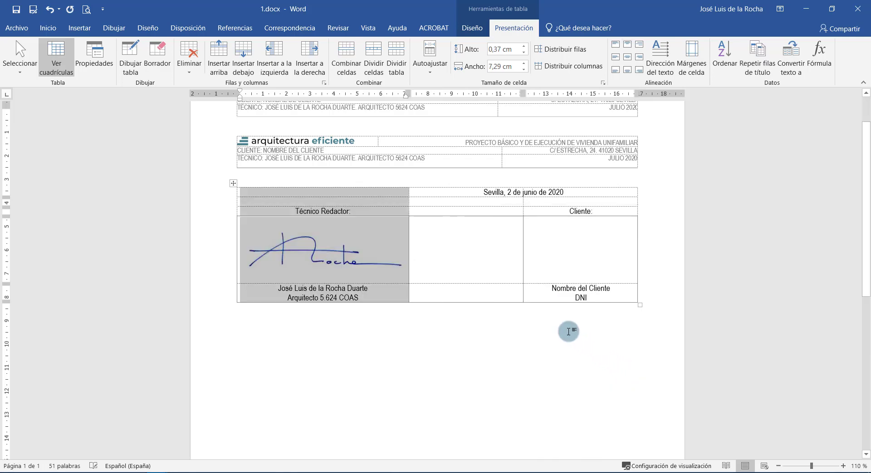
{"action": "left_click", "coordinate": [482, 254]}
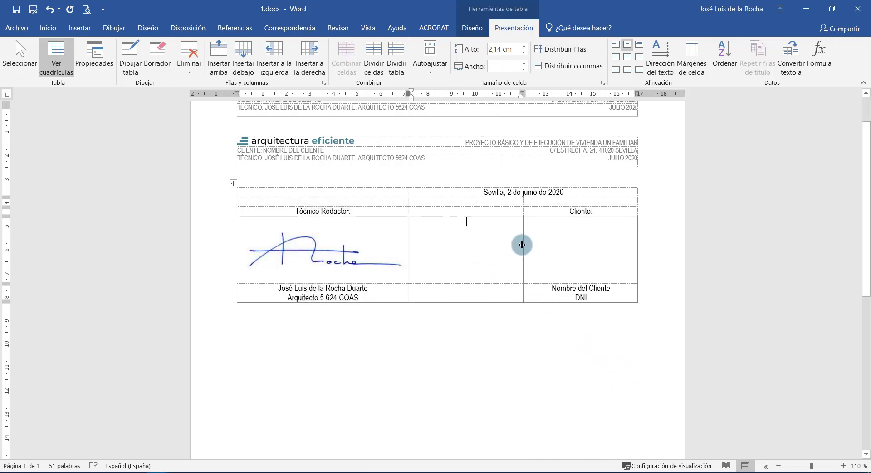
{"action": "left_click_drag", "start_coordinate": [522, 245], "coordinate": [432, 247]}
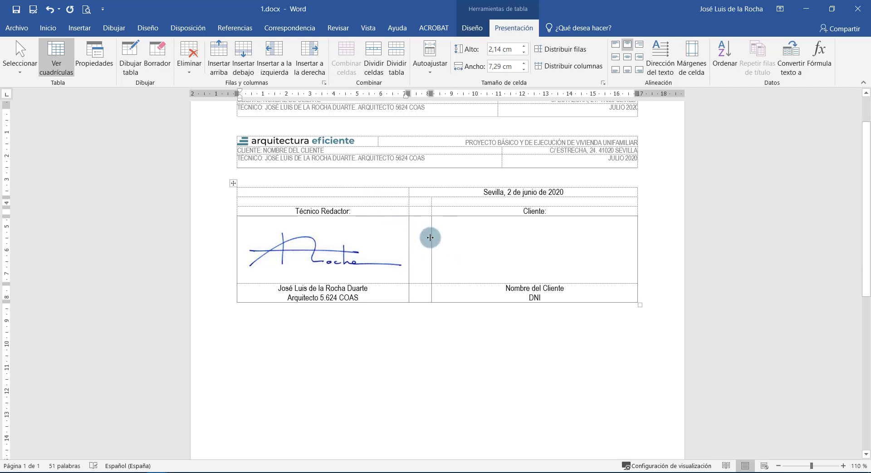
{"action": "mouse_move", "coordinate": [430, 237]}
{"action": "left_mouse_down"}
{"action": "mouse_move", "coordinate": [458, 239]}
{"action": "mouse_move", "coordinate": [414, 241]}
{"action": "mouse_move", "coordinate": [428, 240]}
{"action": "left_mouse_up"}
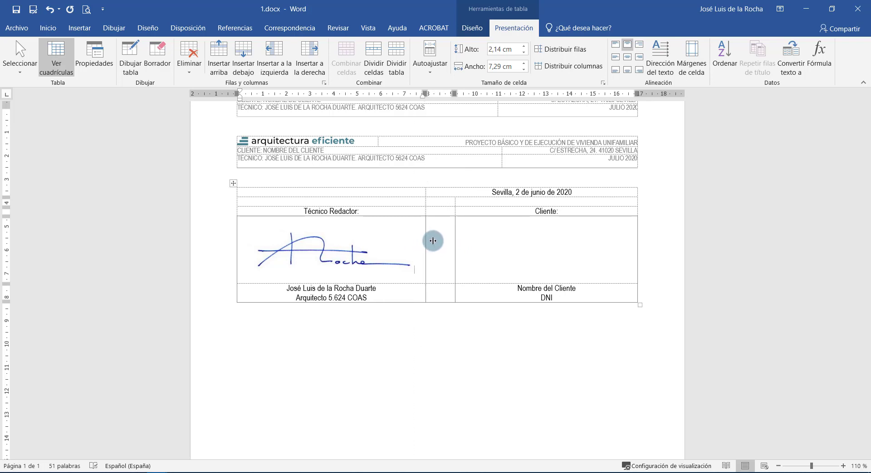
{"action": "mouse_move", "coordinate": [471, 238]}
{"action": "left_mouse_down"}
{"action": "mouse_move", "coordinate": [389, 270]}
{"action": "mouse_move", "coordinate": [467, 293]}
{"action": "mouse_move", "coordinate": [411, 257]}
{"action": "left_mouse_up"}
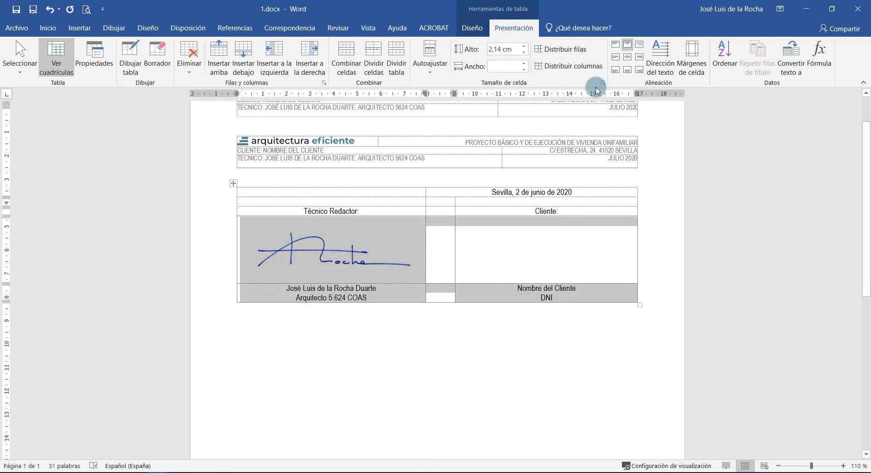
Apply Sin borde to the selected cells, then box the client's signature and name cells.
{"action": "left_click", "coordinate": [471, 28]}
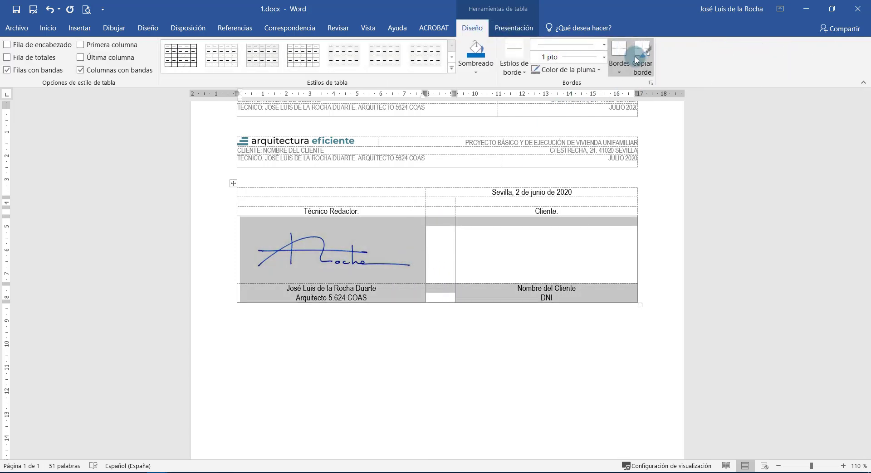
{"action": "left_click", "coordinate": [618, 72]}
{"action": "left_click", "coordinate": [639, 135]}
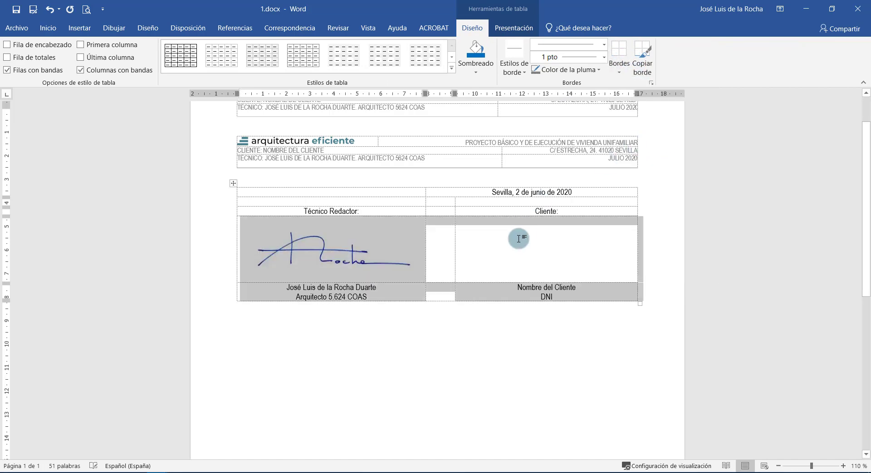
{"action": "left_click_drag", "start_coordinate": [520, 236], "coordinate": [542, 294]}
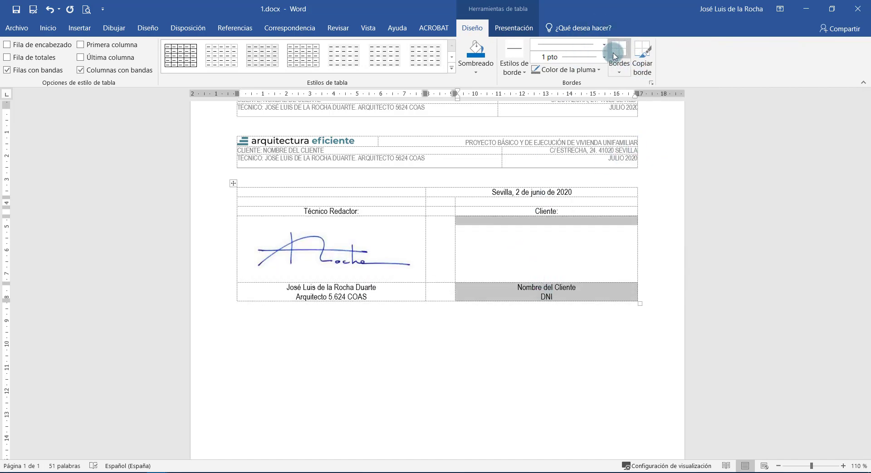
{"action": "left_click", "coordinate": [618, 72]}
{"action": "left_click", "coordinate": [621, 160]}
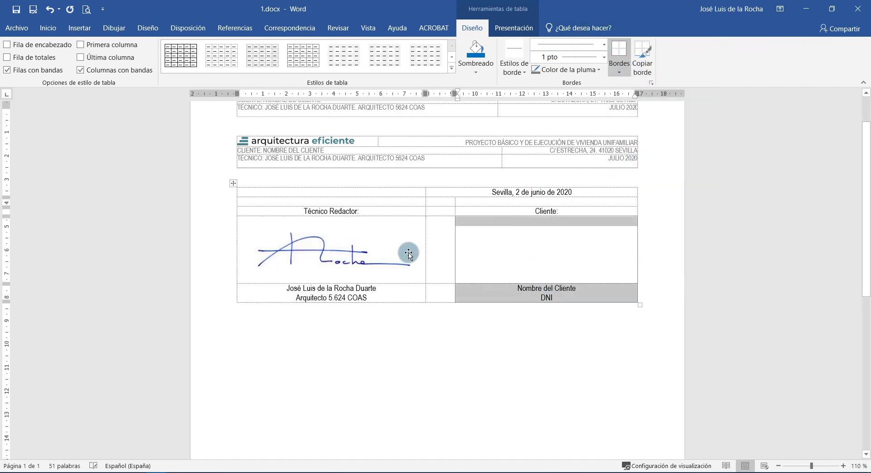
{"action": "left_click", "coordinate": [399, 285]}
Box the technician's signature and name cells with Bordes externos and hide the gridlines.
{"action": "left_click", "coordinate": [410, 255]}
{"action": "left_click", "coordinate": [400, 290]}
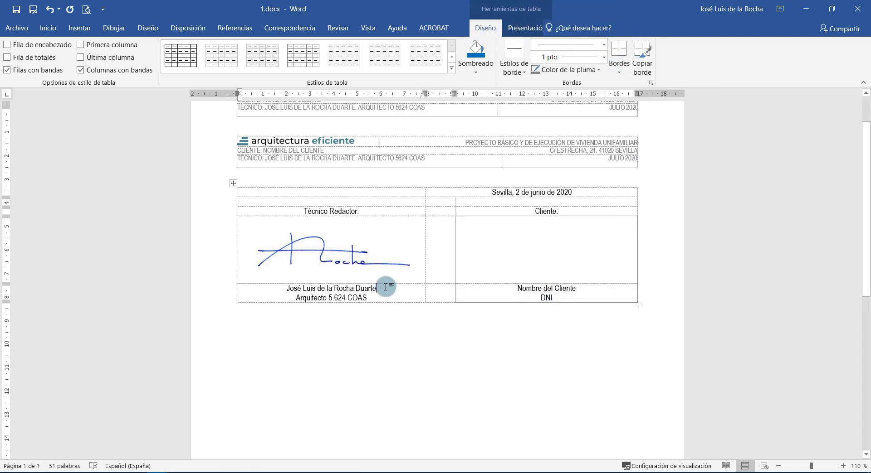
{"action": "left_click_drag", "start_coordinate": [386, 286], "coordinate": [386, 260]}
{"action": "left_click", "coordinate": [618, 56]}
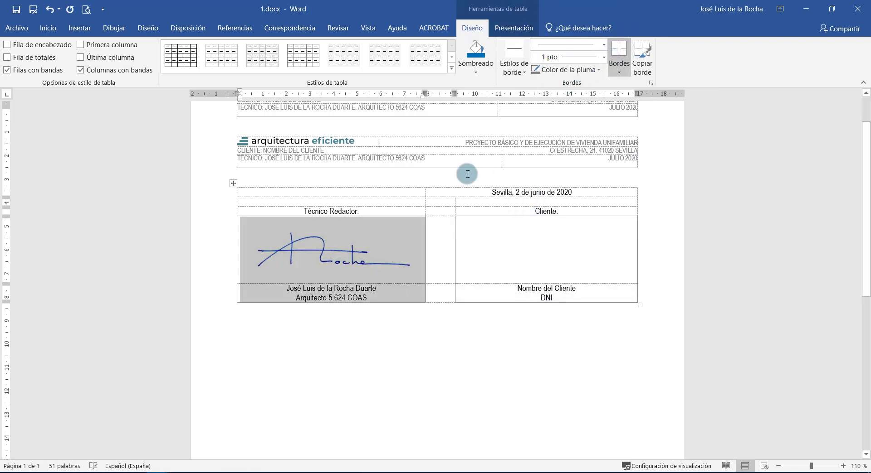
{"action": "left_click", "coordinate": [496, 33]}
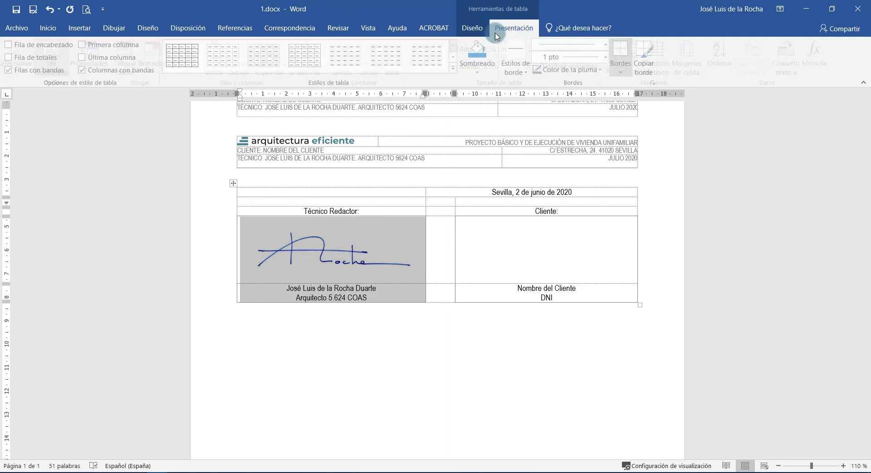
{"action": "left_click", "coordinate": [54, 57]}
{"action": "left_click", "coordinate": [392, 408]}
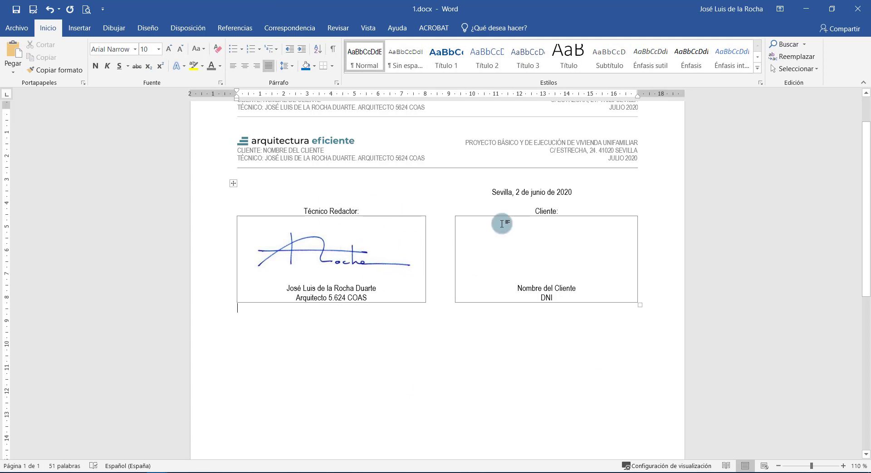
Center the date across the top row of the signature table.
{"action": "left_click", "coordinate": [496, 187]}
{"action": "left_click", "coordinate": [245, 66]}
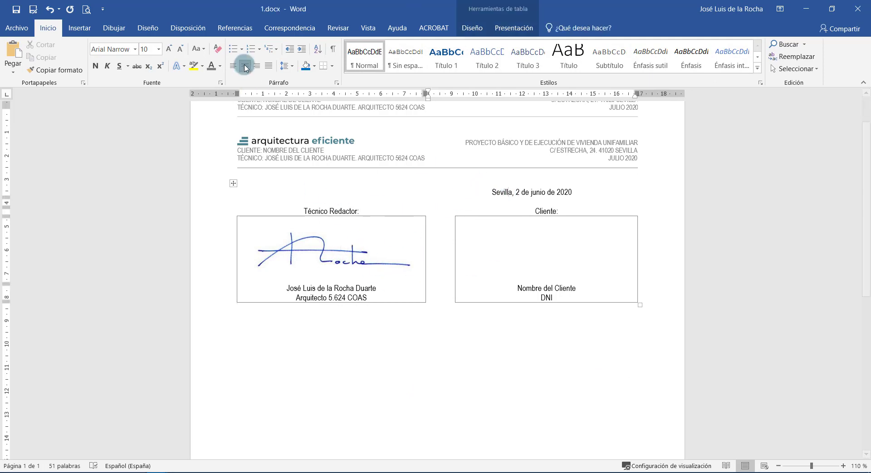
{"action": "left_click_drag", "start_coordinate": [492, 193], "coordinate": [396, 192]}
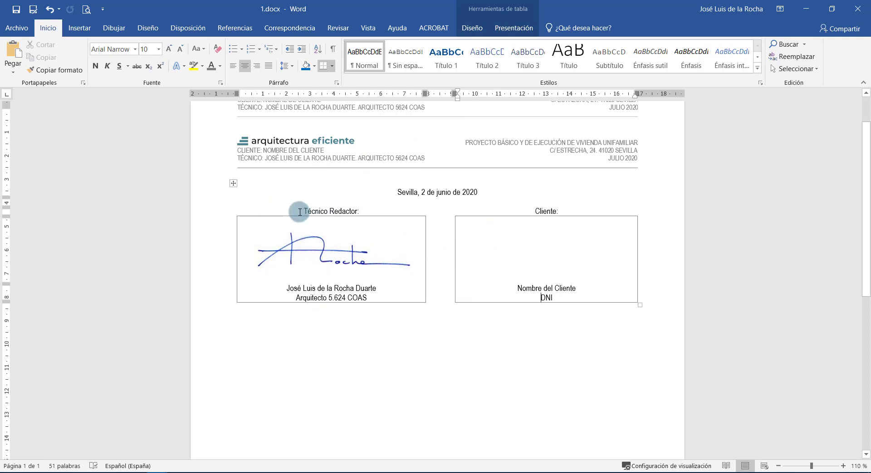
Make the Técnico Redactor and Cliente labels bold.
{"action": "left_click_drag", "start_coordinate": [299, 212], "coordinate": [619, 210]}
{"action": "left_click", "coordinate": [95, 66]}
{"action": "left_click", "coordinate": [337, 270]}
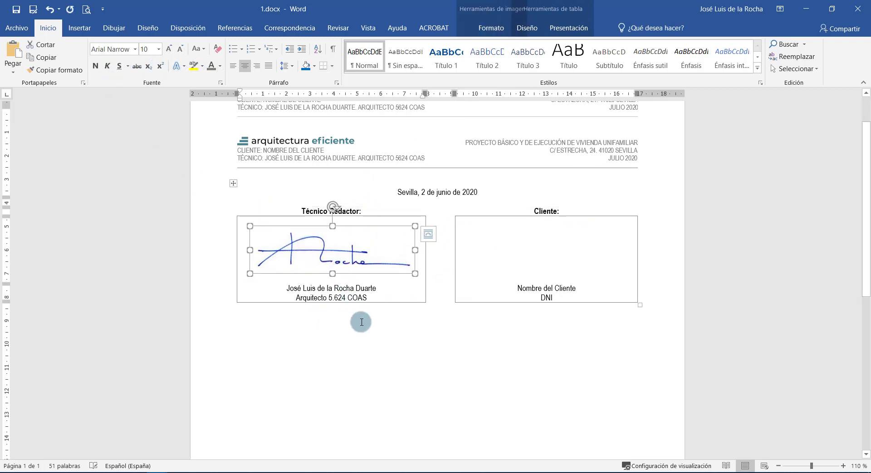
{"action": "left_click", "coordinate": [361, 323]}
Move the signature table one line lower by removing and re-pasting it.
{"action": "scroll", "coordinate": [321, 280], "scroll_direction": "up", "scroll_amount": 2}
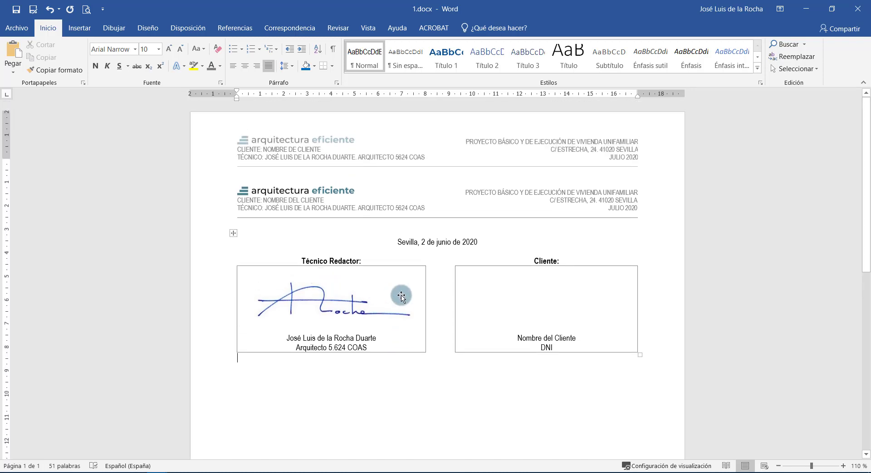
{"action": "scroll", "coordinate": [206, 183], "scroll_direction": "down", "scroll_amount": 2}
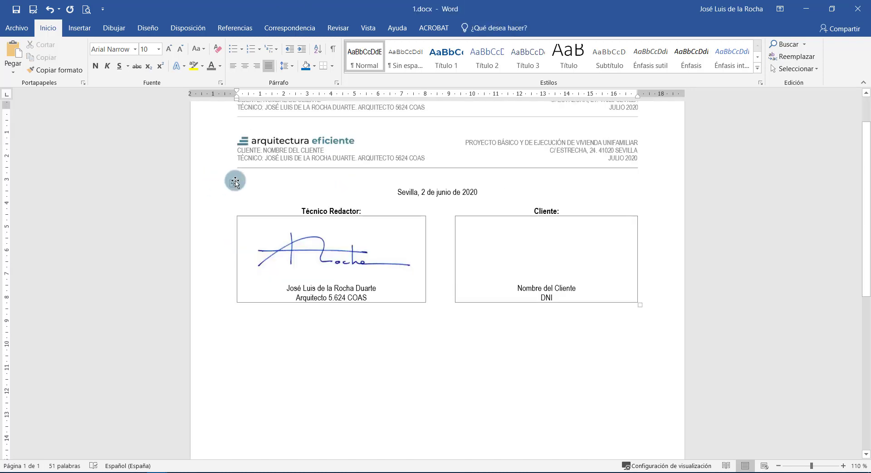
{"action": "left_click", "coordinate": [235, 182]}
{"action": "key", "text": "BackSpace"}
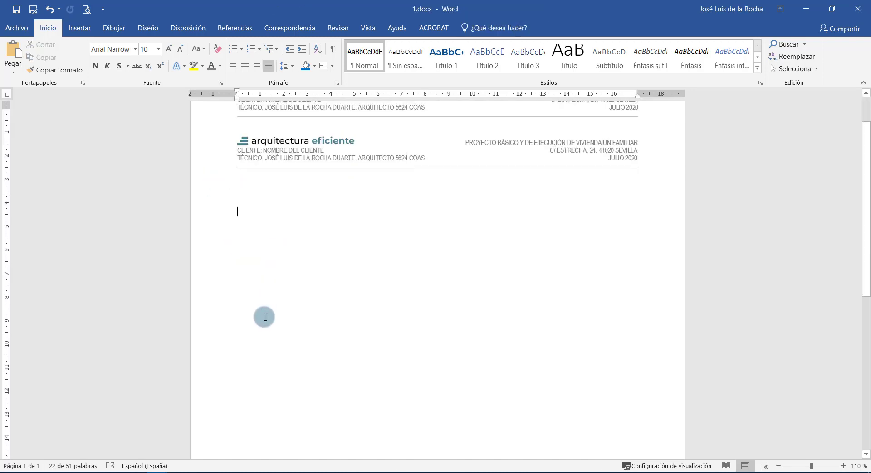
{"action": "key", "text": "ctrl+v"}
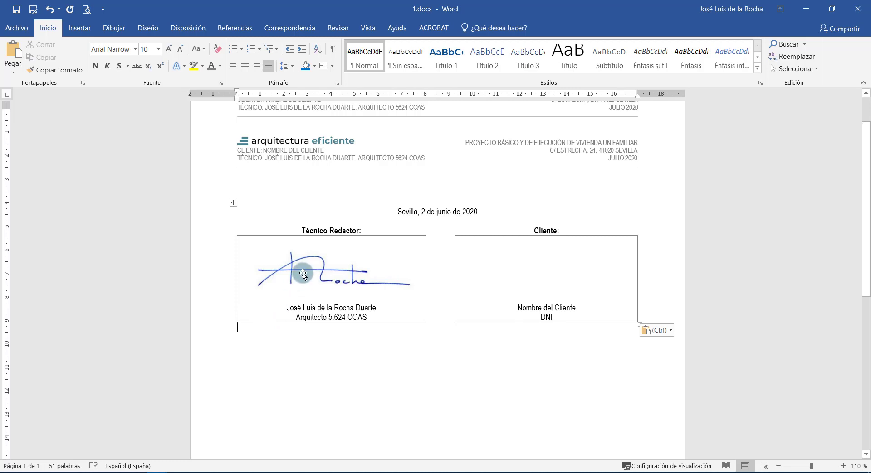
{"action": "left_click", "coordinate": [389, 293]}
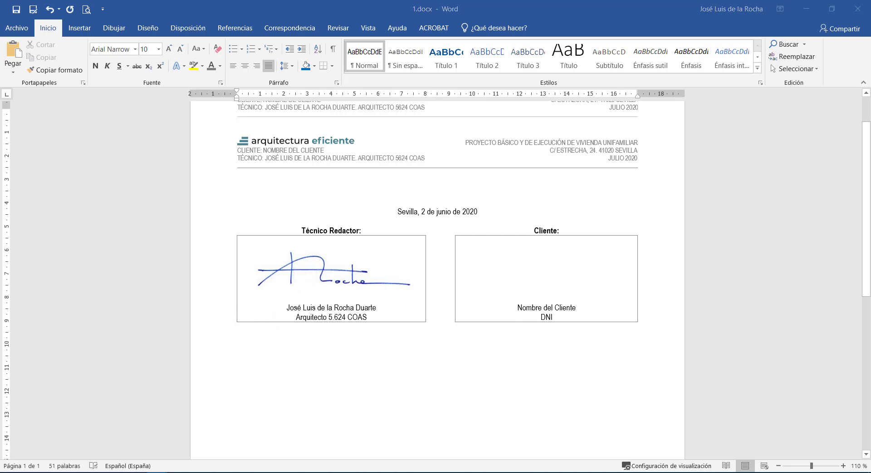
Insert a page break and paste the walking-surface requirements table onto page 2.
{"action": "left_click", "coordinate": [409, 334]}
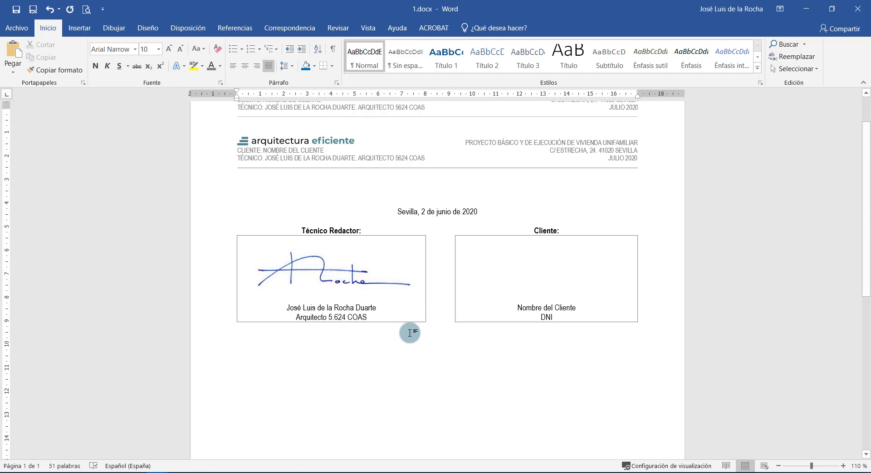
{"action": "key", "text": "ctrl+Return"}
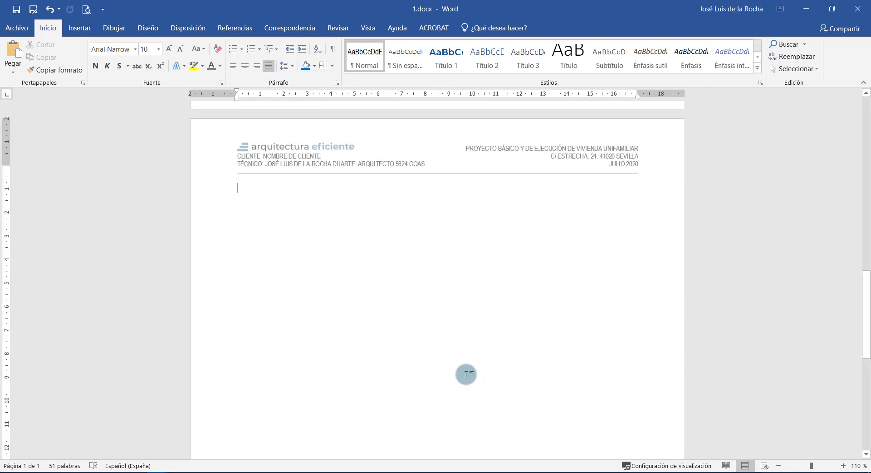
{"action": "key", "text": "ctrl+v"}
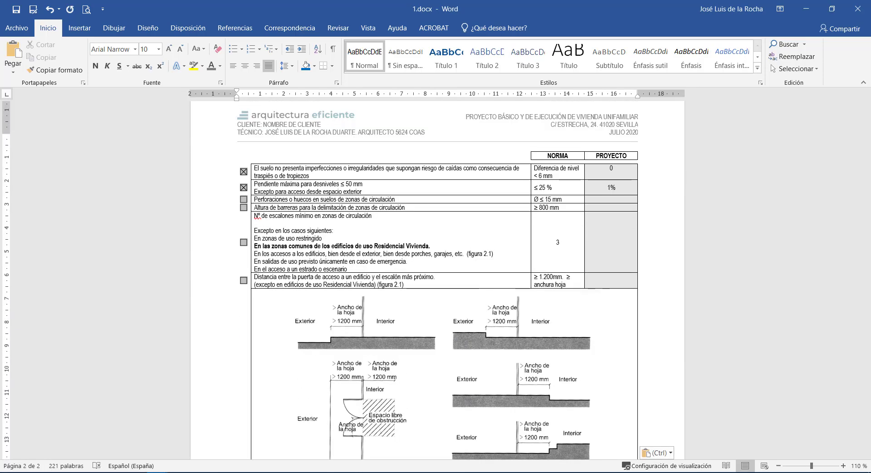
Turn on Ver cuadrículas for the requirements table.
{"action": "left_click", "coordinate": [340, 234]}
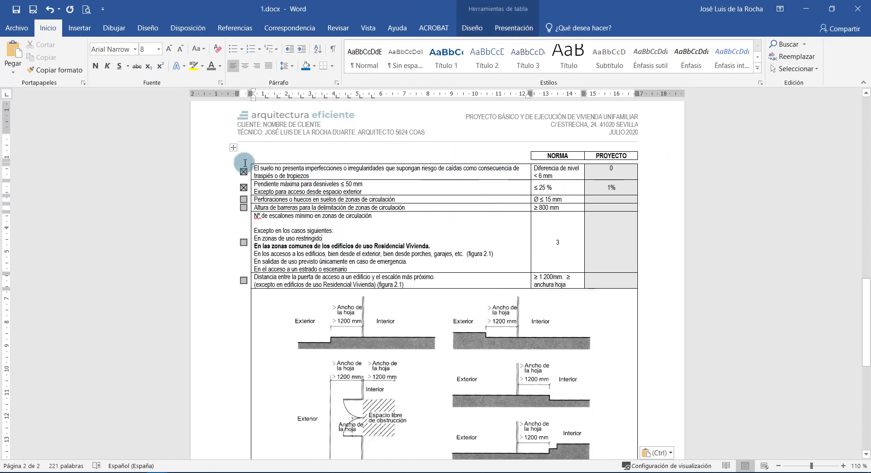
{"action": "left_click", "coordinate": [233, 148]}
{"action": "left_click", "coordinate": [321, 150]}
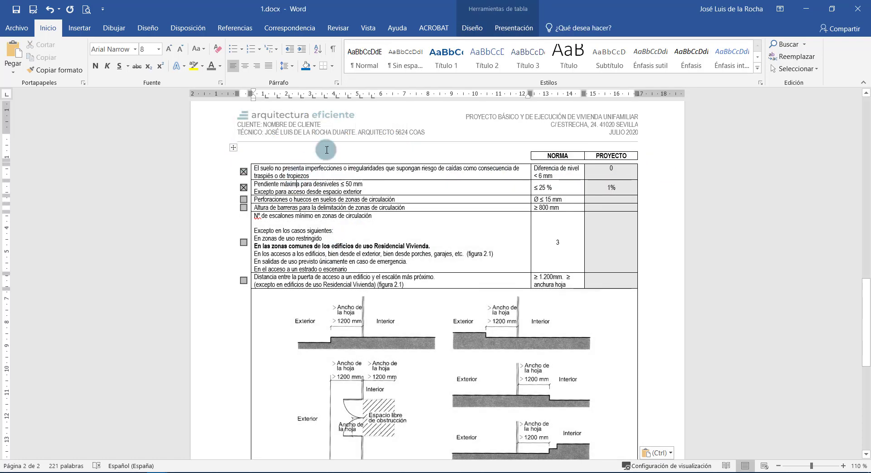
{"action": "left_click", "coordinate": [476, 29]}
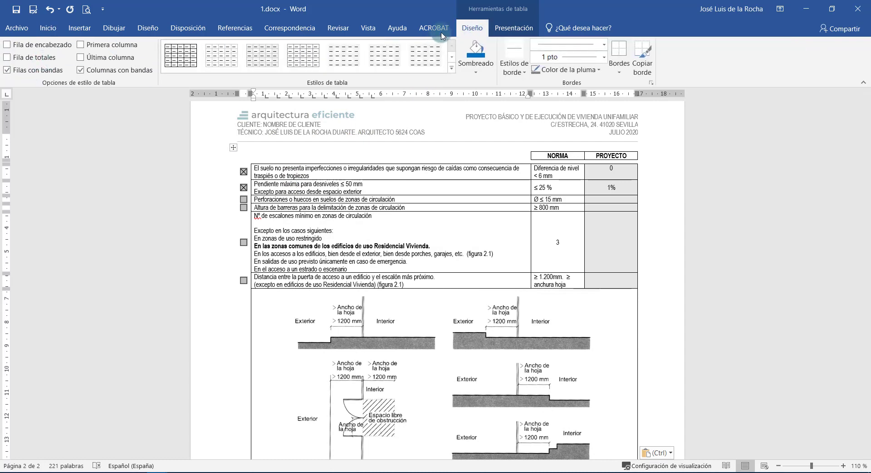
{"action": "left_click", "coordinate": [503, 28]}
{"action": "left_click", "coordinate": [56, 56]}
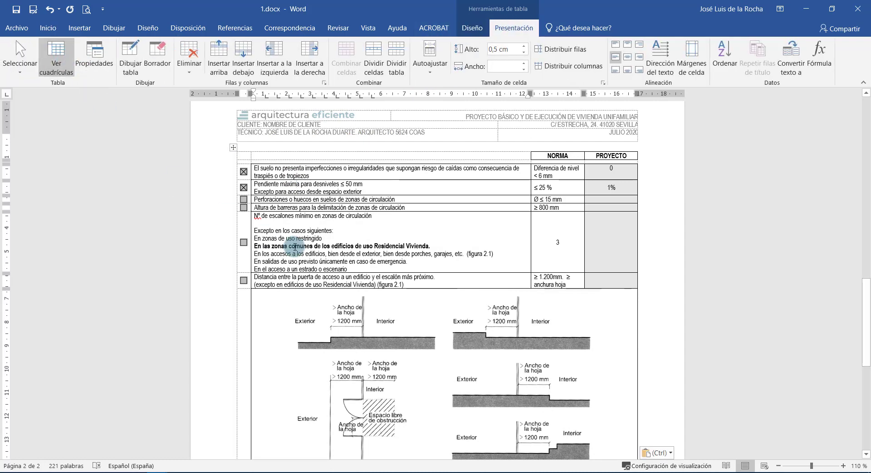
{"action": "left_click", "coordinate": [295, 246]}
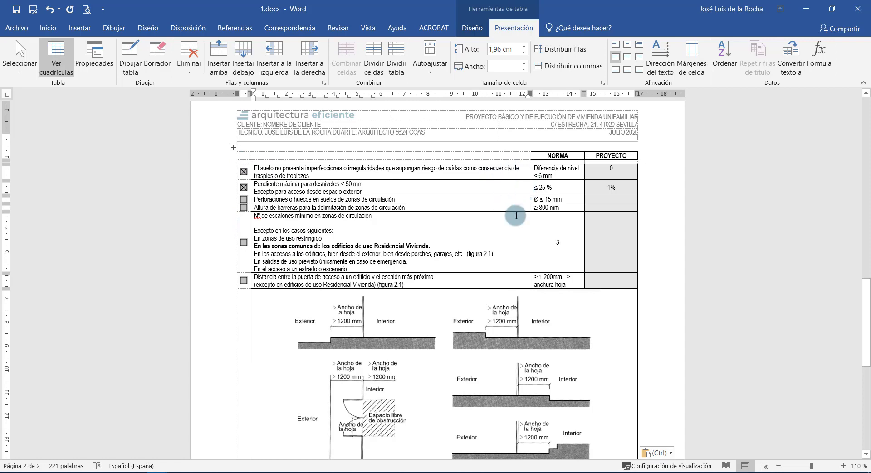
{"action": "left_click", "coordinate": [611, 211]}
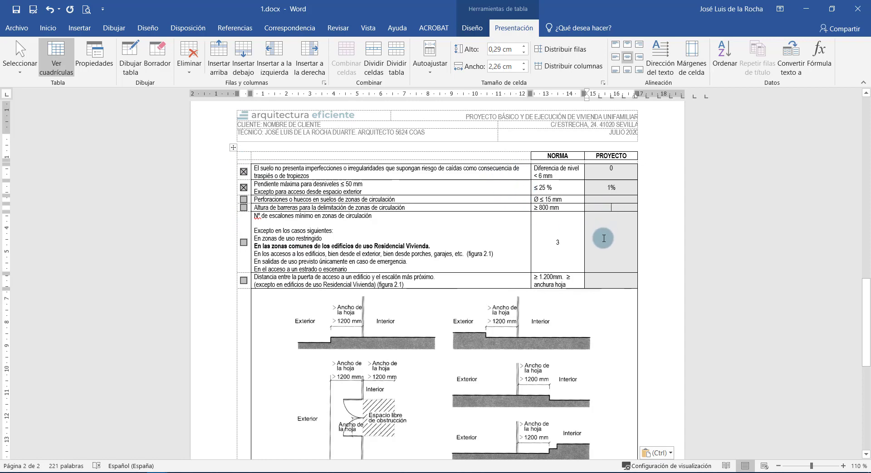
Set the Perforaciones o huecos checkbox's default value to Activada so it shows ticked.
{"action": "double_click", "coordinate": [244, 200]}
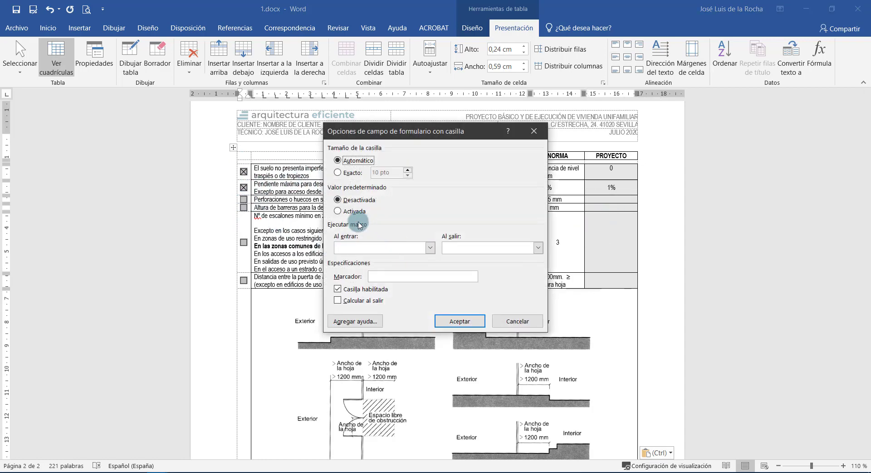
{"action": "left_click", "coordinate": [353, 212]}
{"action": "key", "text": "Return"}
{"action": "left_click", "coordinate": [356, 246]}
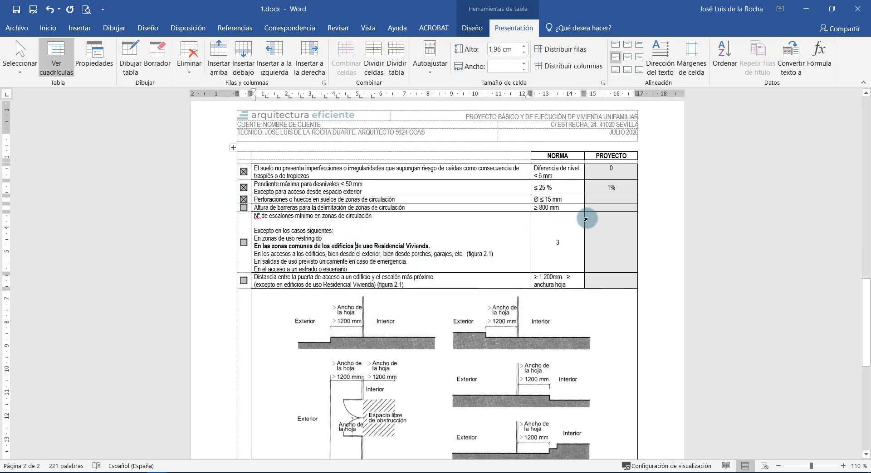
{"action": "left_click", "coordinate": [598, 209]}
{"action": "scroll", "coordinate": [455, 214], "scroll_direction": "down", "scroll_amount": 3}
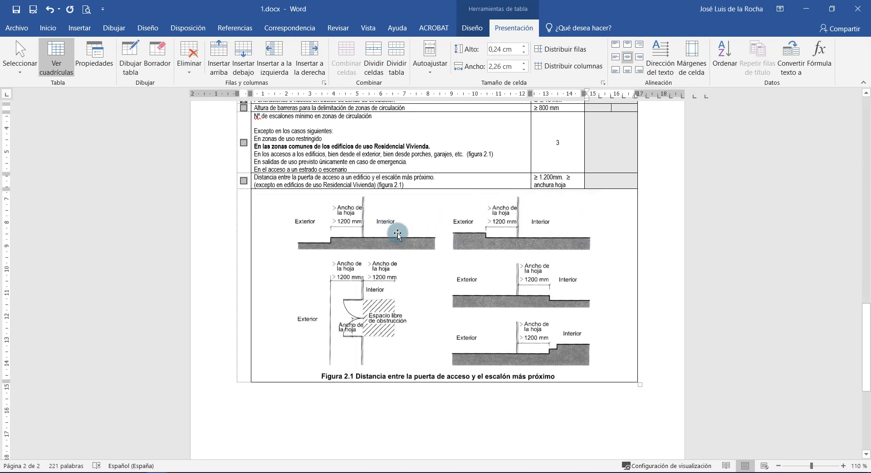
{"action": "scroll", "coordinate": [453, 236], "scroll_direction": "up", "scroll_amount": 5}
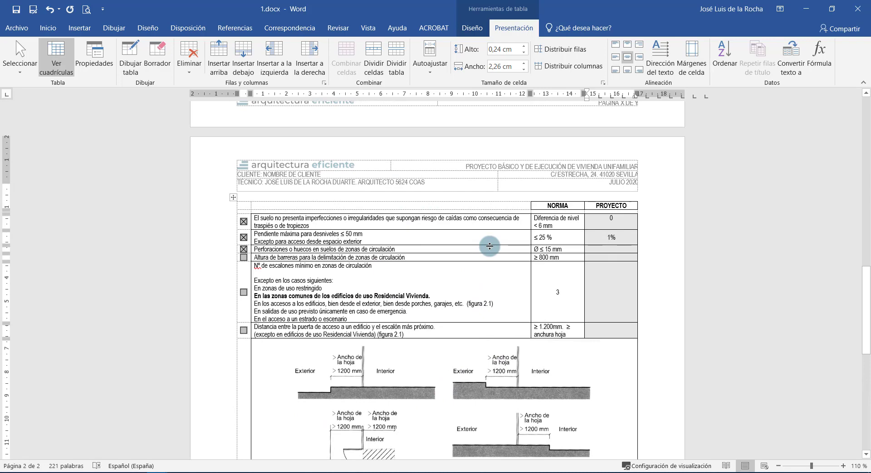
{"action": "scroll", "coordinate": [489, 246], "scroll_direction": "down", "scroll_amount": 10}
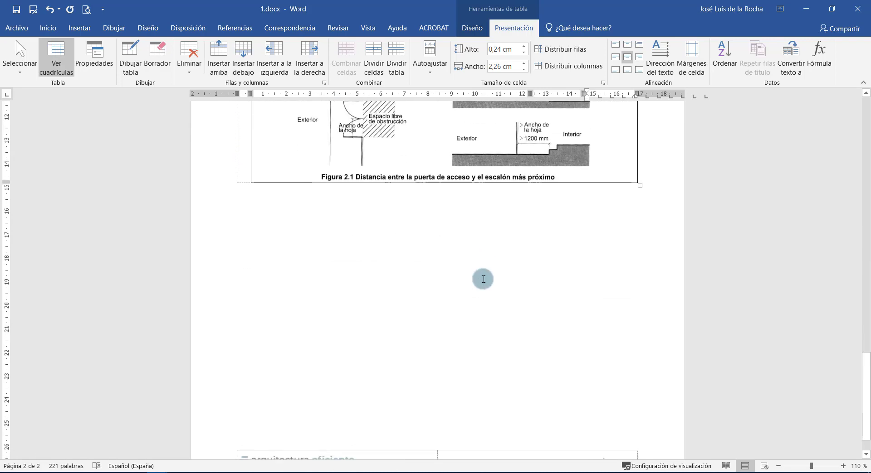
Start page 3 after the requirements table and paste the Q1 – CUBIERTA DE GRAVAS roof table there.
{"action": "left_click", "coordinate": [478, 274]}
{"action": "key", "text": "ctrl+Return"}
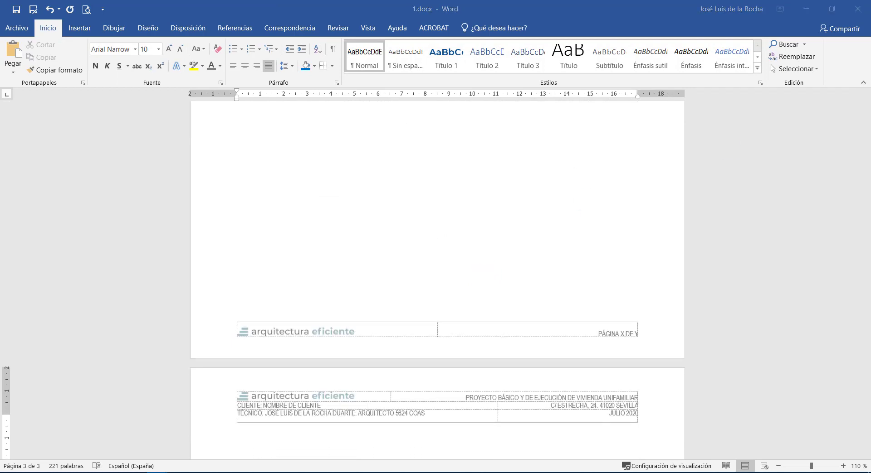
{"action": "scroll", "coordinate": [375, 250], "scroll_direction": "down", "scroll_amount": 4}
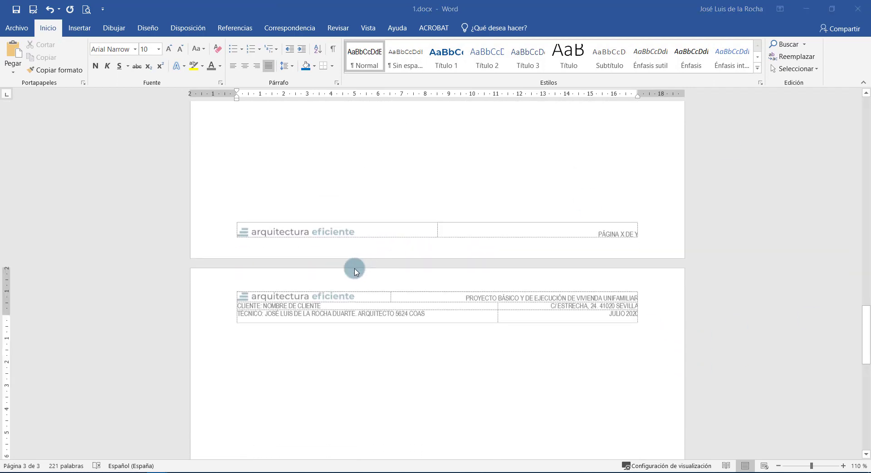
{"action": "left_click", "coordinate": [349, 340]}
{"action": "key", "text": "ctrl+v"}
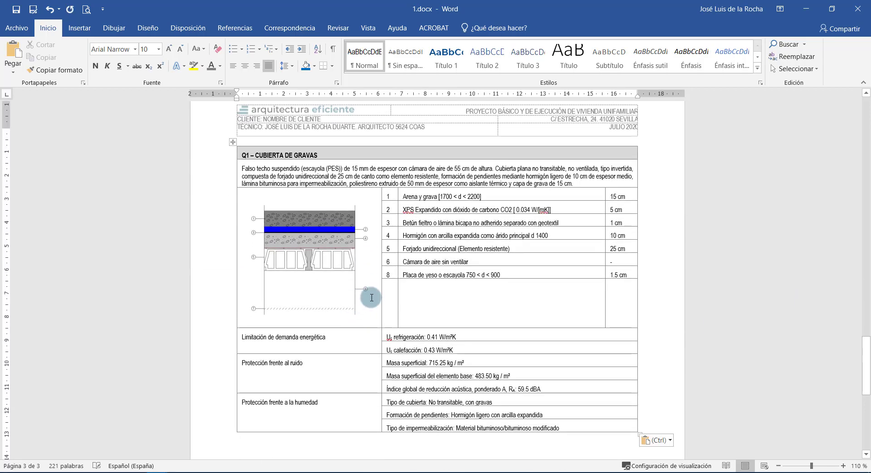
Add a blank line after the roof description and insert a page break for a blank page 4.
{"action": "key", "text": "ctrl+a"}
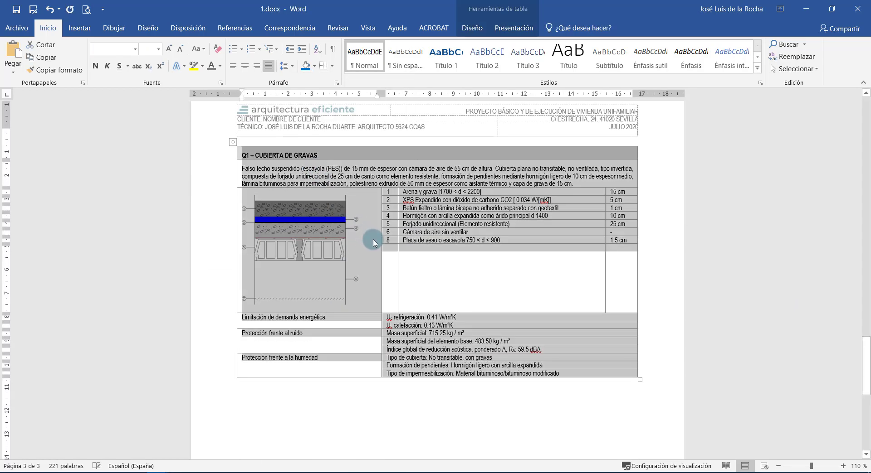
{"action": "left_click", "coordinate": [449, 247]}
{"action": "left_click_drag", "start_coordinate": [453, 218], "coordinate": [438, 177]}
{"action": "left_click", "coordinate": [323, 169]}
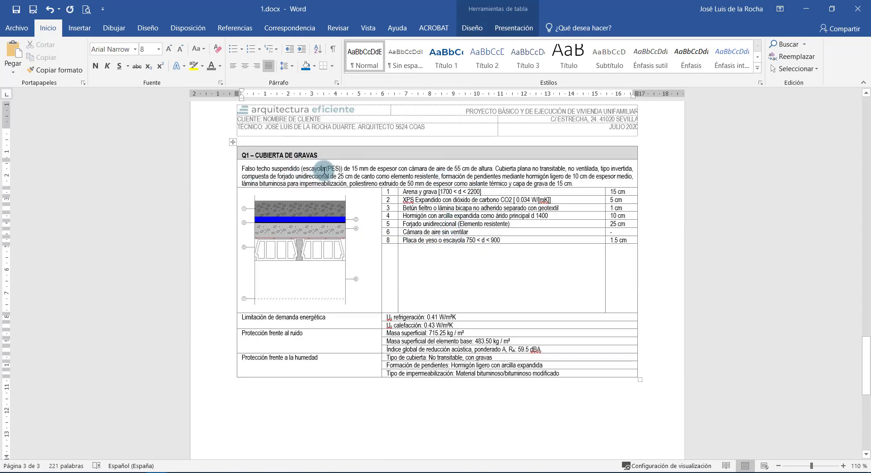
{"action": "key", "text": "ctrl+z"}
{"action": "key", "text": "ctrl+z"}
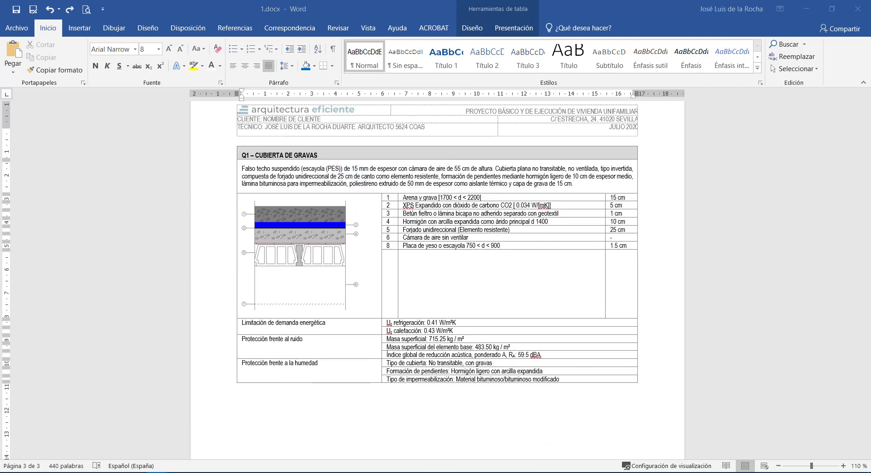
{"action": "scroll", "coordinate": [570, 421], "scroll_direction": "down", "scroll_amount": 6}
{"action": "left_click", "coordinate": [401, 234]}
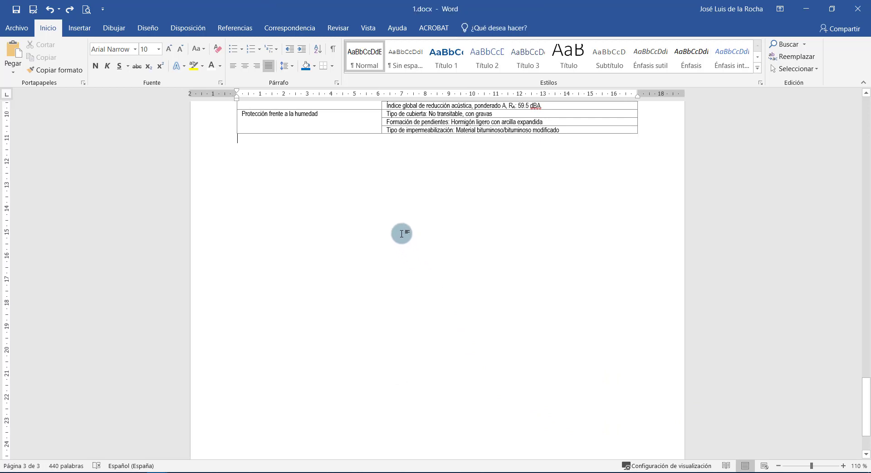
{"action": "key", "text": "ctrl+Return"}
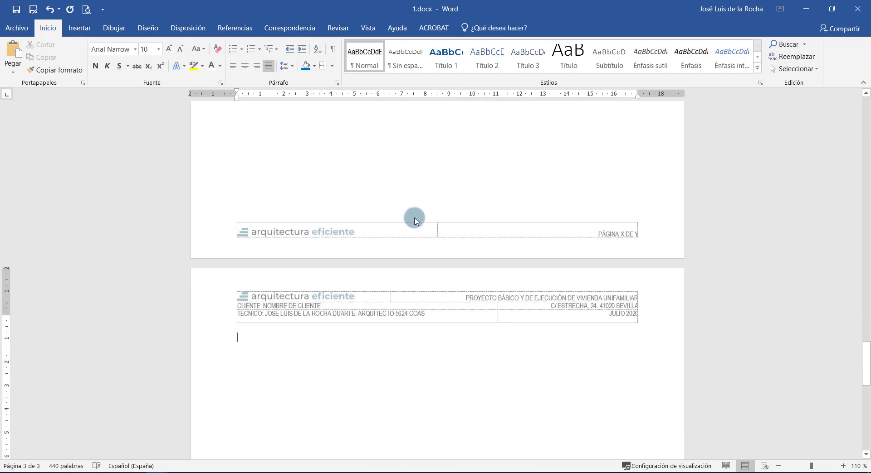
Paste the Mondrian-style coloured table at the top of page 4.
{"action": "scroll", "coordinate": [417, 220], "scroll_direction": "down", "scroll_amount": 4}
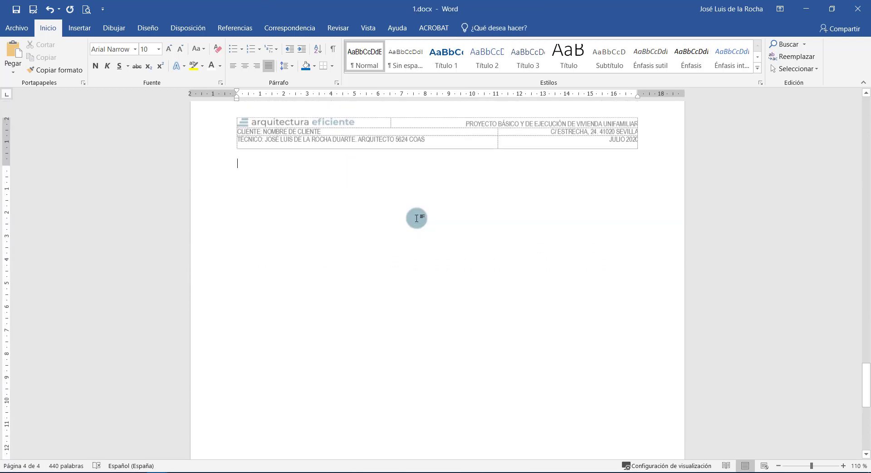
{"action": "scroll", "coordinate": [417, 219], "scroll_direction": "up", "scroll_amount": 1}
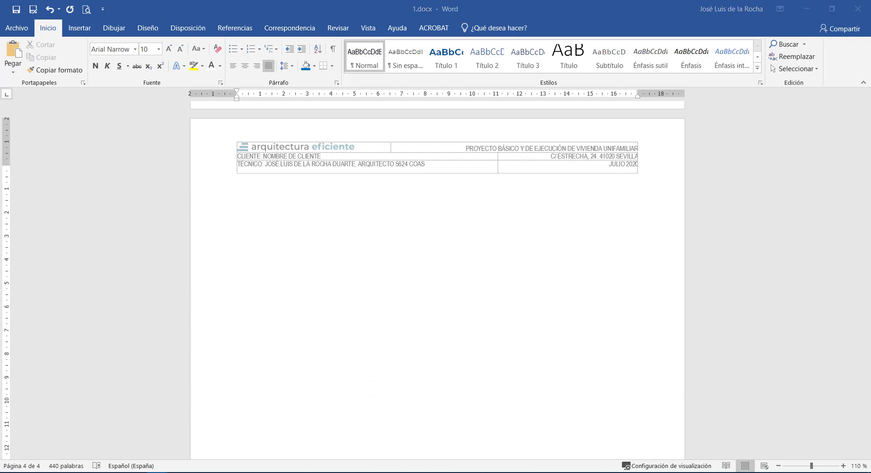
{"action": "left_click", "coordinate": [389, 394]}
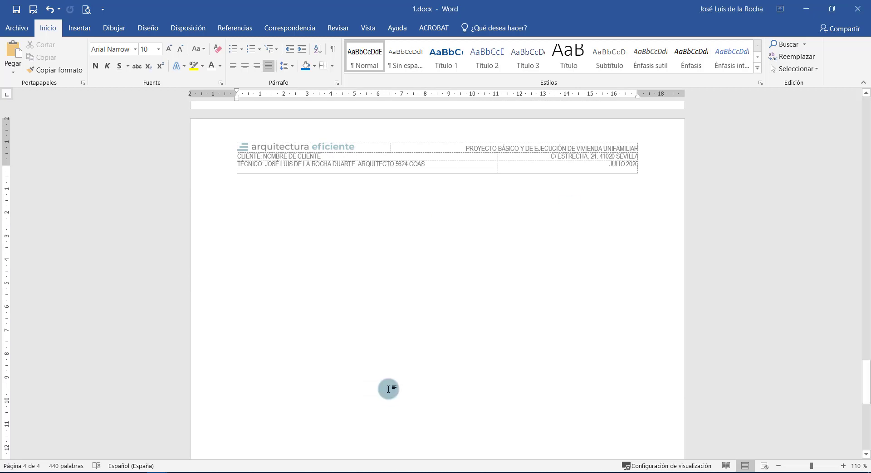
{"action": "key", "text": "ctrl+v"}
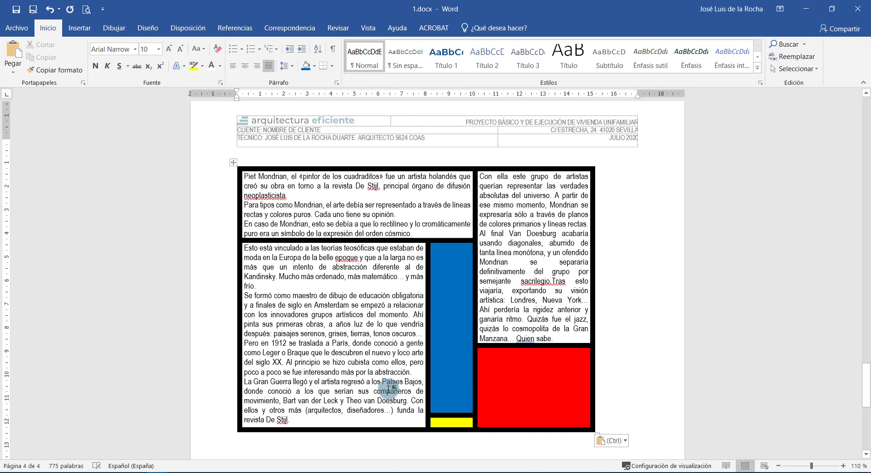
Fit the Mondrian table to the page width with Autoajustar a la ventana.
{"action": "left_click", "coordinate": [234, 164]}
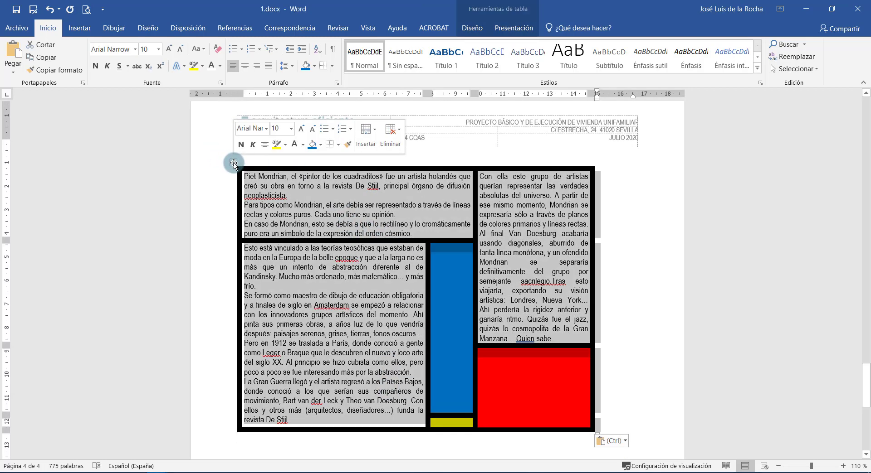
{"action": "left_click", "coordinate": [474, 29]}
{"action": "left_click", "coordinate": [514, 28]}
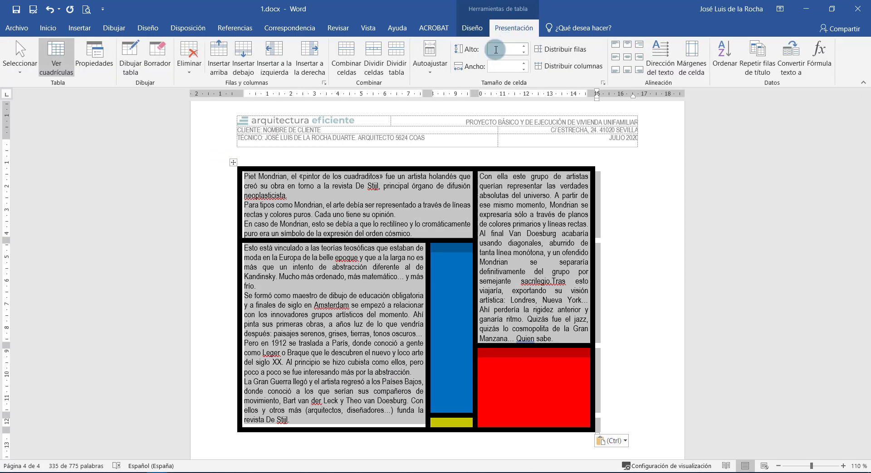
{"action": "left_click", "coordinate": [438, 72]}
{"action": "left_click", "coordinate": [450, 94]}
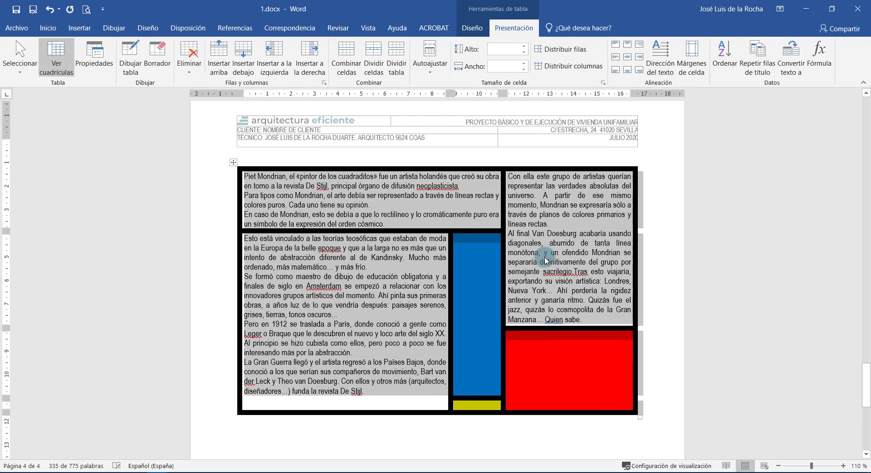
{"action": "left_click", "coordinate": [544, 261]}
Raise the blue/yellow row border so the yellow block grows taller.
{"action": "left_click_drag", "start_coordinate": [466, 391], "coordinate": [471, 350]}
{"action": "scroll", "coordinate": [400, 348], "scroll_direction": "down", "scroll_amount": 2}
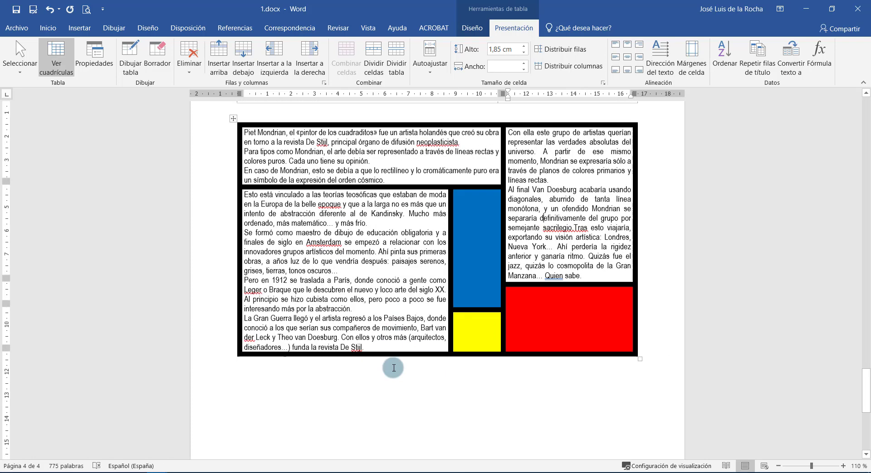
{"action": "left_click", "coordinate": [389, 377]}
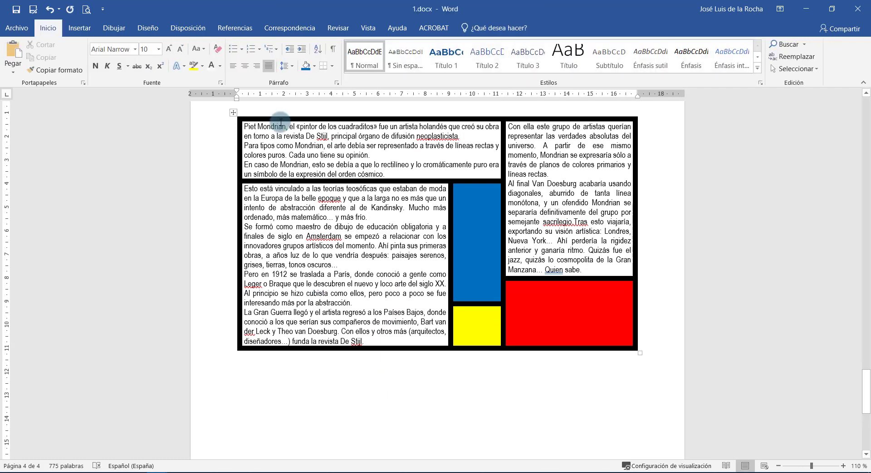
Insert a 3-column, 5-row table below the Mondrian table.
{"action": "left_click", "coordinate": [80, 28]}
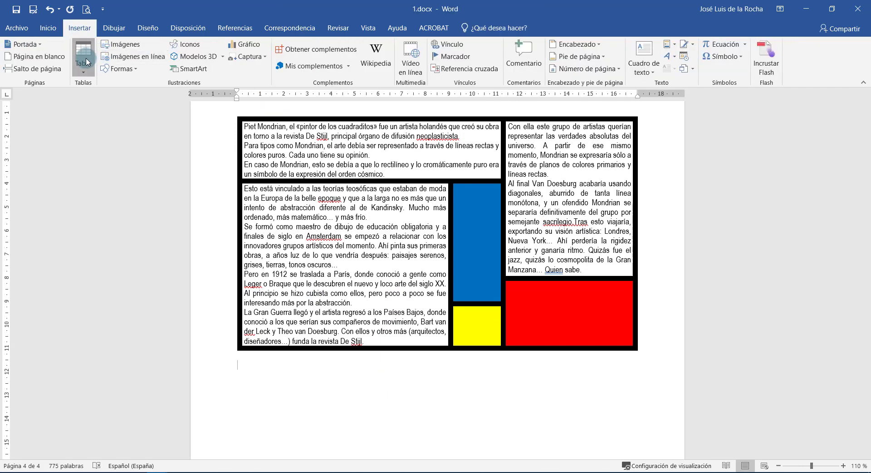
{"action": "left_click", "coordinate": [83, 56]}
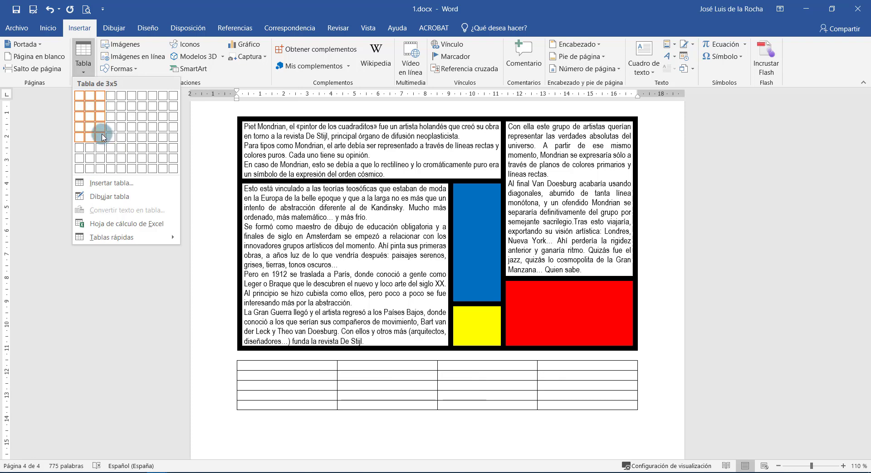
{"action": "left_click", "coordinate": [100, 137]}
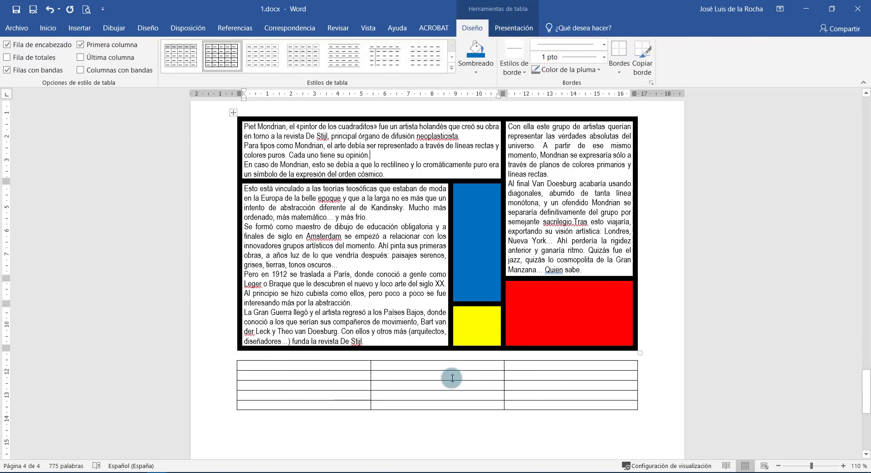
Merge the first two top-row cells and the top two right cells, then widen the first column.
{"action": "left_click_drag", "start_coordinate": [415, 366], "coordinate": [326, 363]}
{"action": "right_click", "coordinate": [327, 363]}
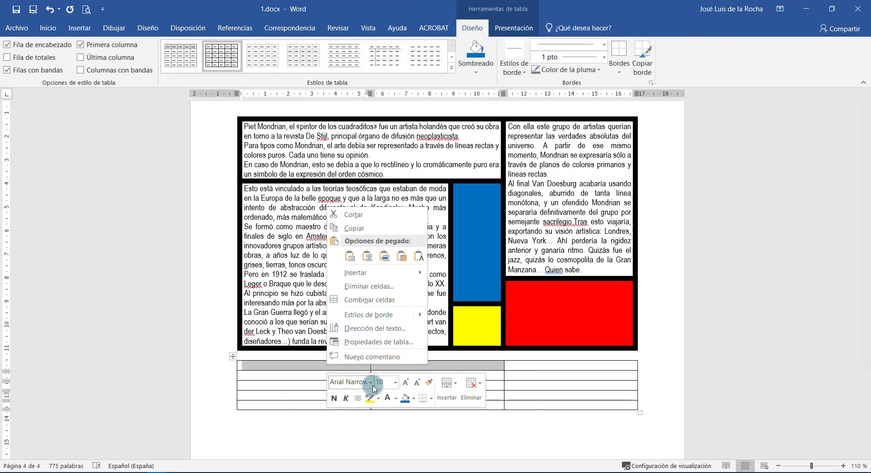
{"action": "left_click", "coordinate": [385, 300]}
{"action": "left_click", "coordinate": [388, 227]}
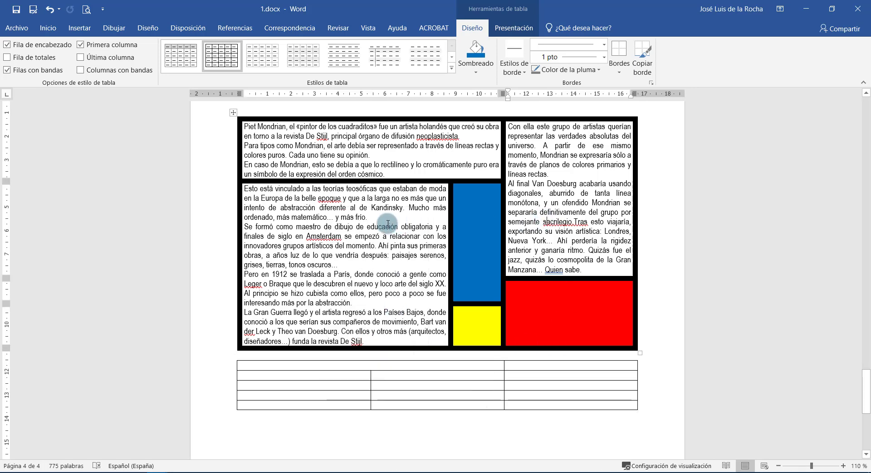
{"action": "left_click_drag", "start_coordinate": [534, 366], "coordinate": [534, 378]}
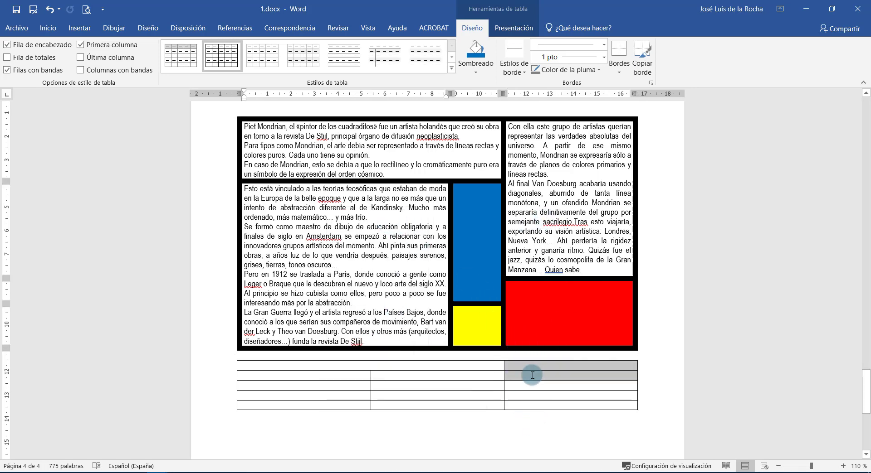
{"action": "right_click", "coordinate": [534, 377]}
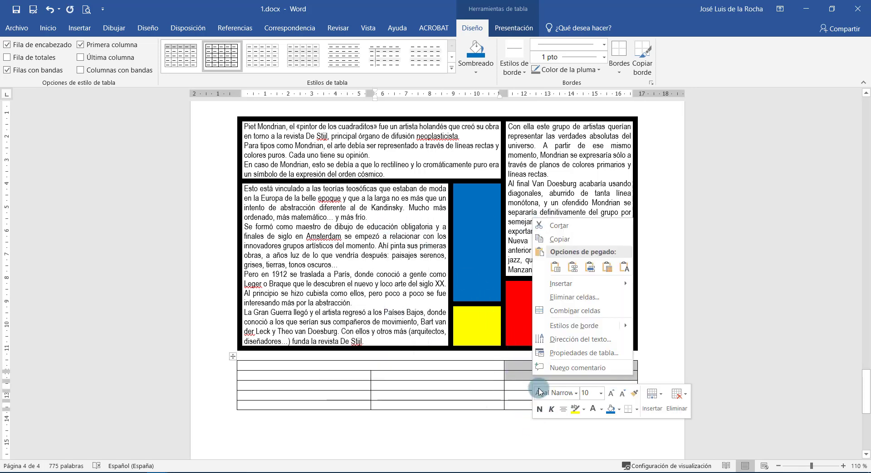
{"action": "left_click", "coordinate": [574, 311]}
{"action": "left_click", "coordinate": [403, 377]}
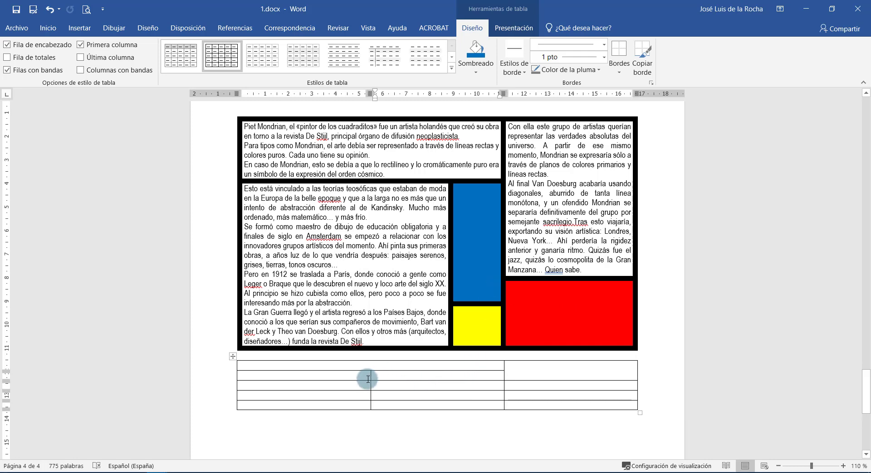
{"action": "left_click_drag", "start_coordinate": [370, 379], "coordinate": [449, 378]}
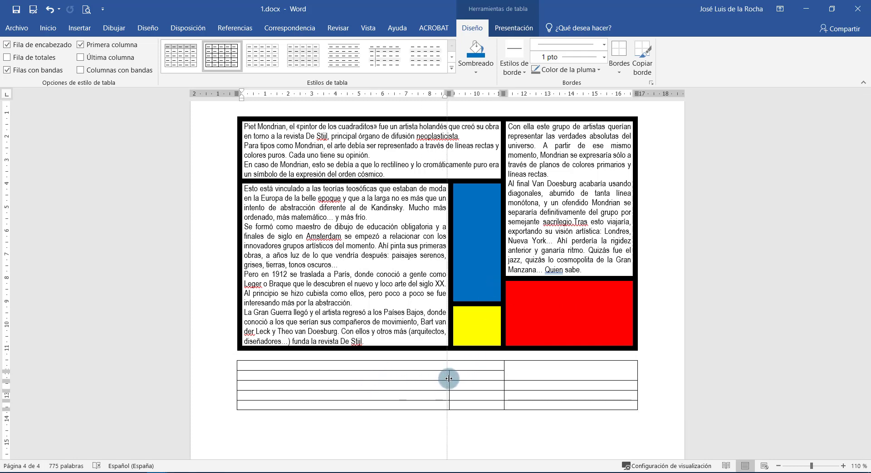
Copy the Mondrian table's top-left paragraphs into the new table's first cell.
{"action": "left_click", "coordinate": [241, 150]}
{"action": "key", "text": "ctrl+c"}
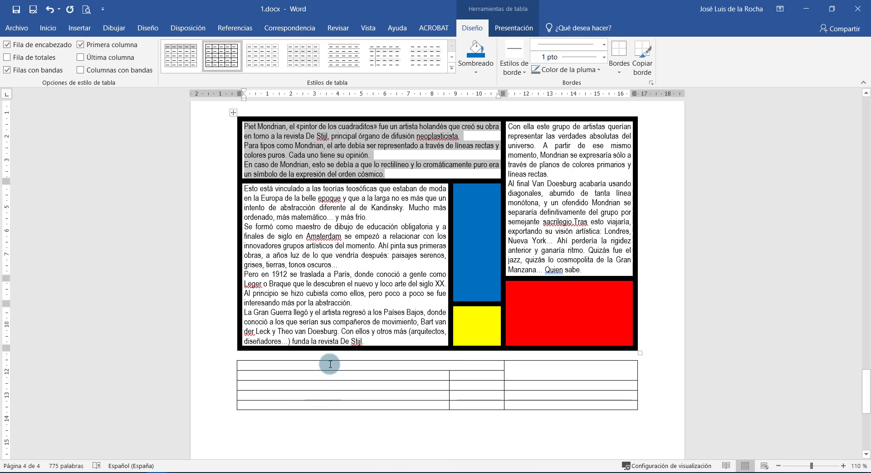
{"action": "left_click", "coordinate": [318, 368]}
{"action": "key", "text": "ctrl+v"}
{"action": "left_click_drag", "start_coordinate": [592, 271], "coordinate": [505, 340]}
Paste the right-hand Mondrian text into the new table's empty right cell.
{"action": "left_click", "coordinate": [520, 411]}
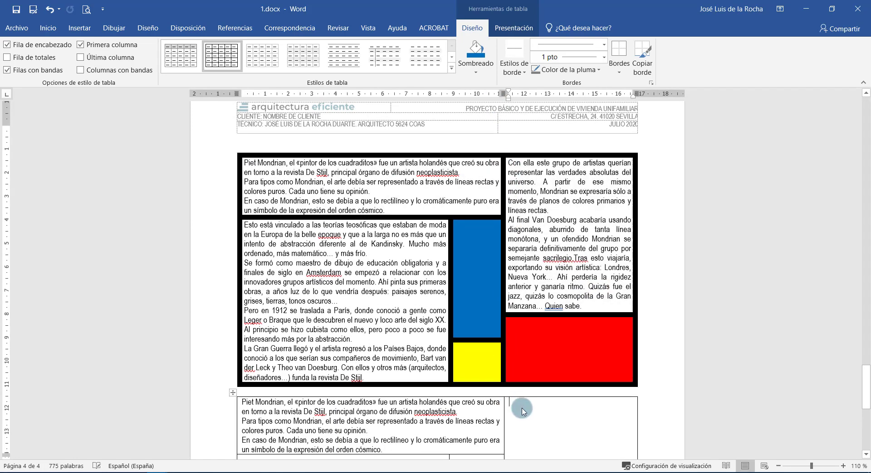
{"action": "key", "text": "ctrl+v"}
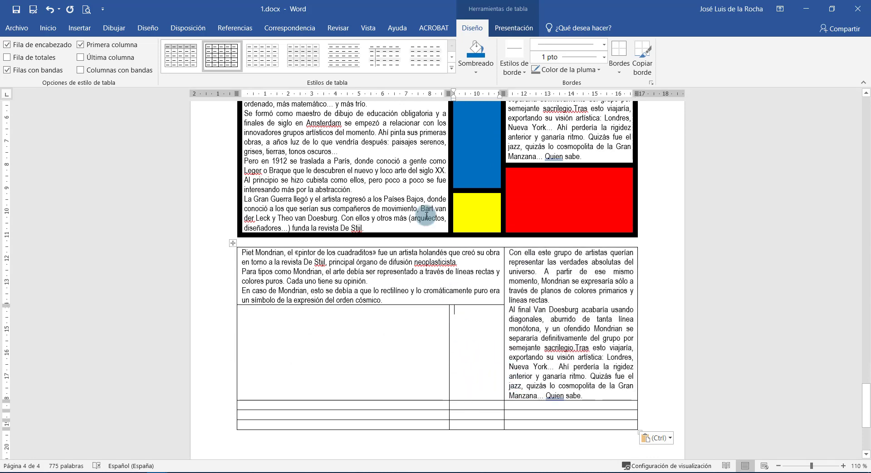
{"action": "scroll", "coordinate": [400, 243], "scroll_direction": "up", "scroll_amount": 2}
{"action": "left_click_drag", "start_coordinate": [365, 278], "coordinate": [244, 124]}
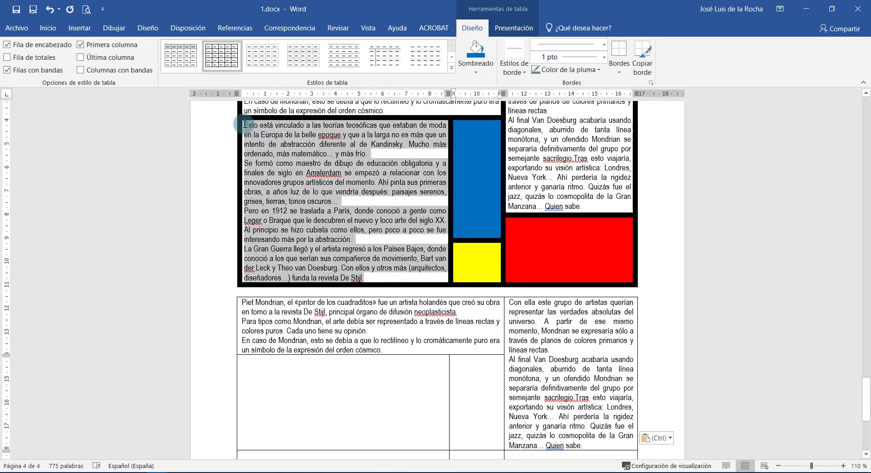
{"action": "scroll", "coordinate": [361, 350], "scroll_direction": "down", "scroll_amount": 4}
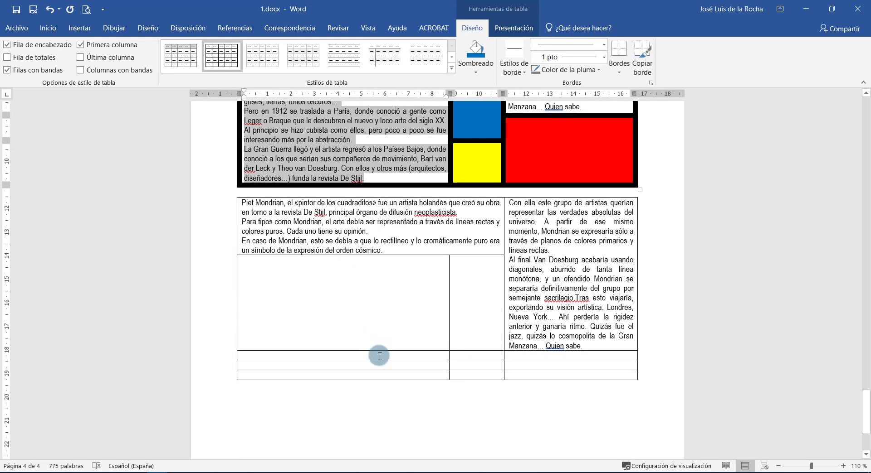
Merge two stacked left-column cells and paste the Mondrian text into the merged cell.
{"action": "left_click", "coordinate": [380, 356]}
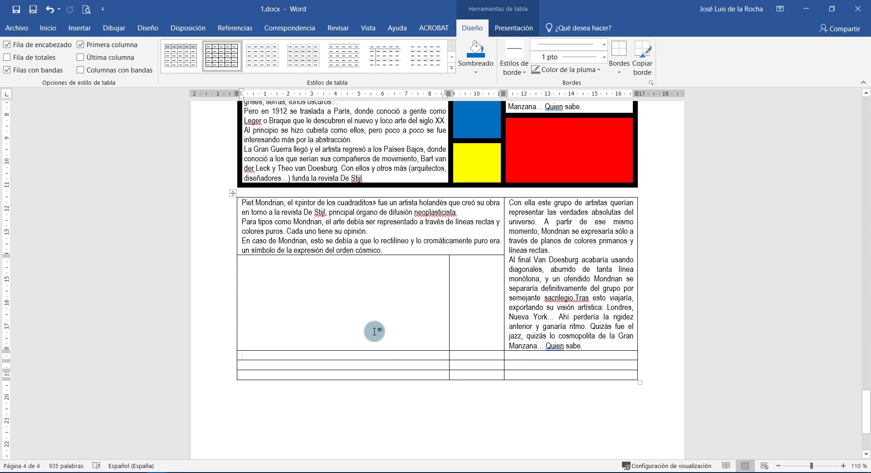
{"action": "left_click_drag", "start_coordinate": [374, 332], "coordinate": [369, 355]}
{"action": "right_click", "coordinate": [369, 355]}
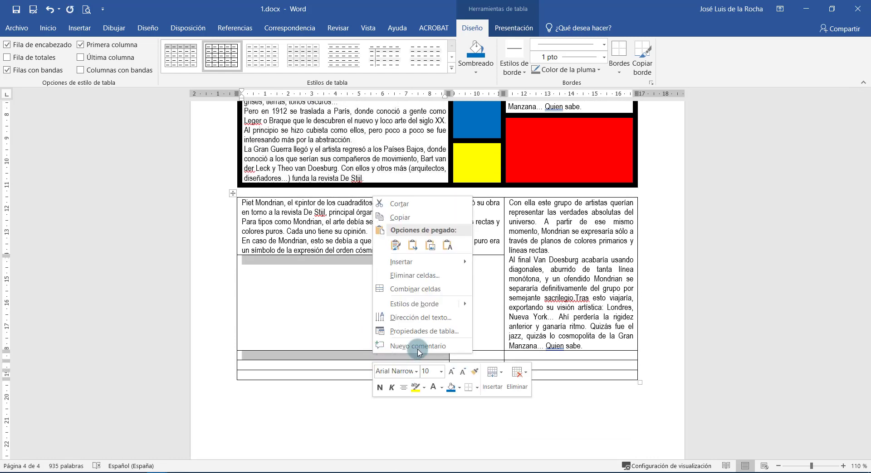
{"action": "left_click", "coordinate": [421, 295]}
{"action": "left_click", "coordinate": [395, 305]}
{"action": "key", "text": "ctrl+v"}
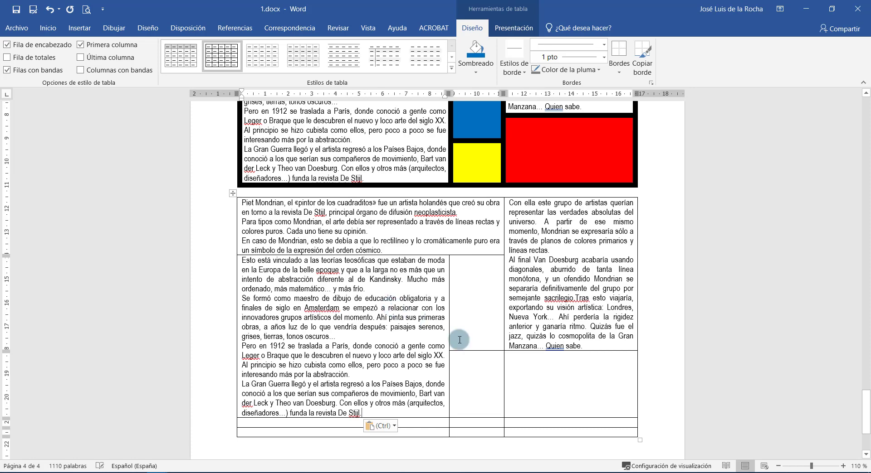
Delete the two empty bottom rows of the new table entirely.
{"action": "left_click_drag", "start_coordinate": [510, 424], "coordinate": [442, 433]}
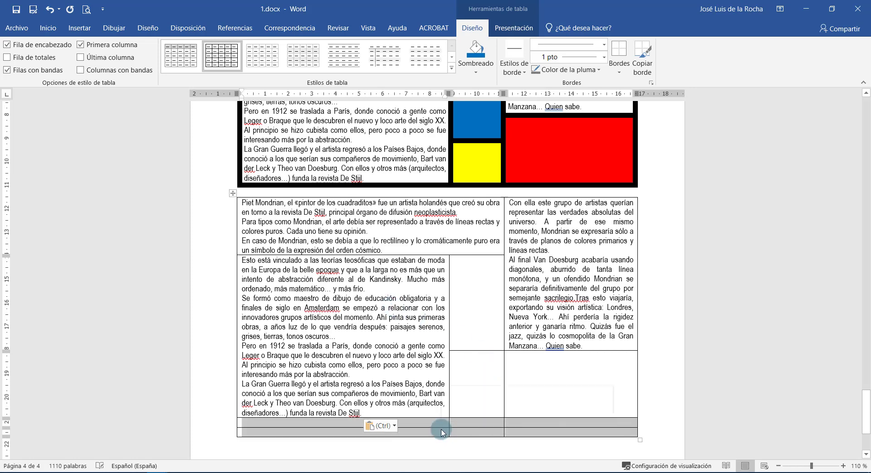
{"action": "right_click", "coordinate": [442, 433]}
{"action": "left_click", "coordinate": [484, 352]}
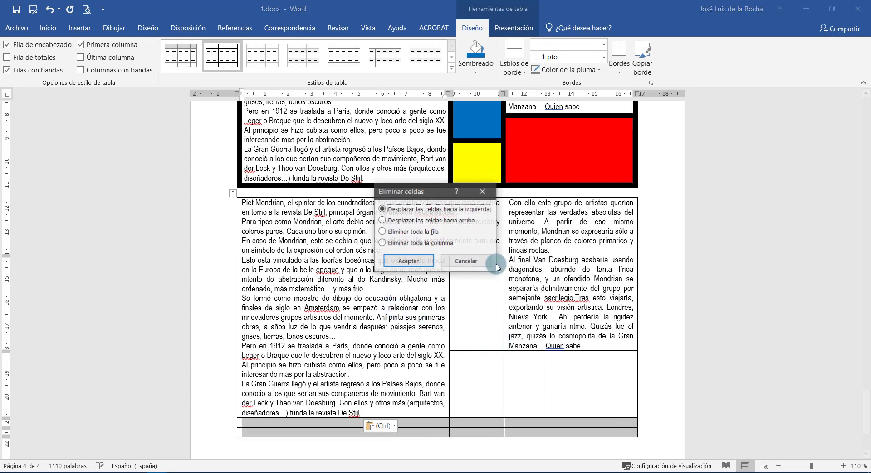
{"action": "left_click", "coordinate": [410, 232]}
{"action": "left_click", "coordinate": [411, 260]}
{"action": "scroll", "coordinate": [485, 326], "scroll_direction": "up", "scroll_amount": 3}
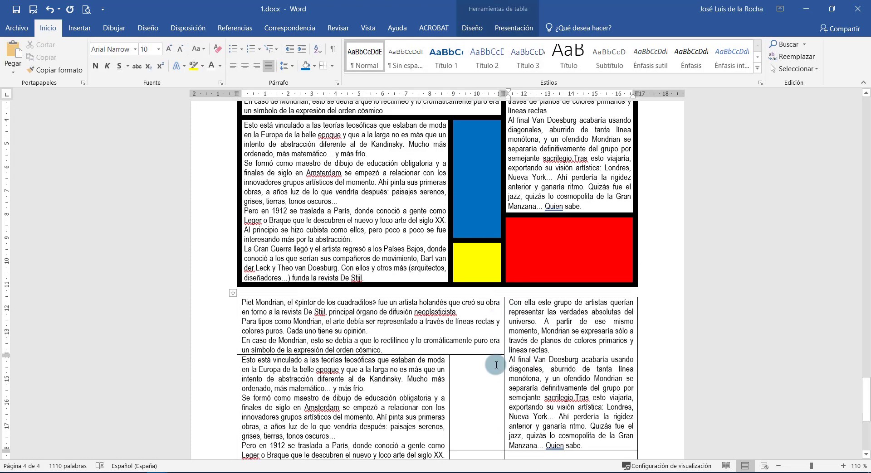
Shade the narrow middle cell blue, the cell below it yellow, and the lower-right cell red.
{"action": "left_click", "coordinate": [471, 369]}
{"action": "scroll", "coordinate": [465, 344], "scroll_direction": "down", "scroll_amount": 3}
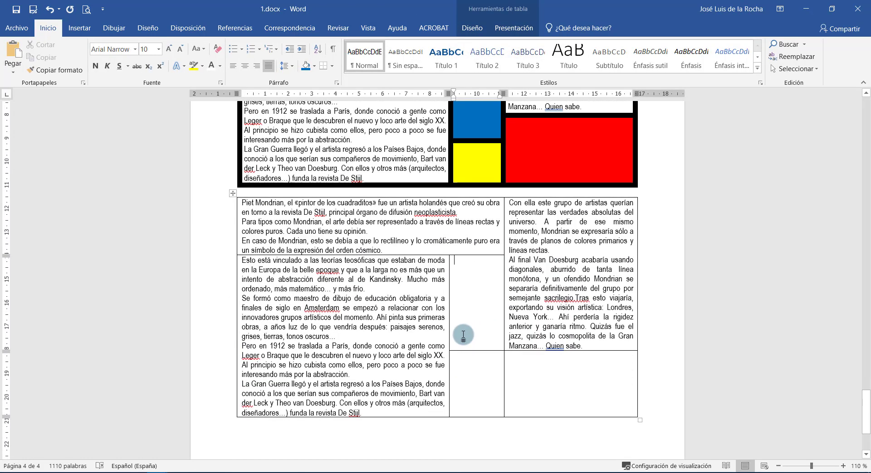
{"action": "left_click", "coordinate": [307, 66]}
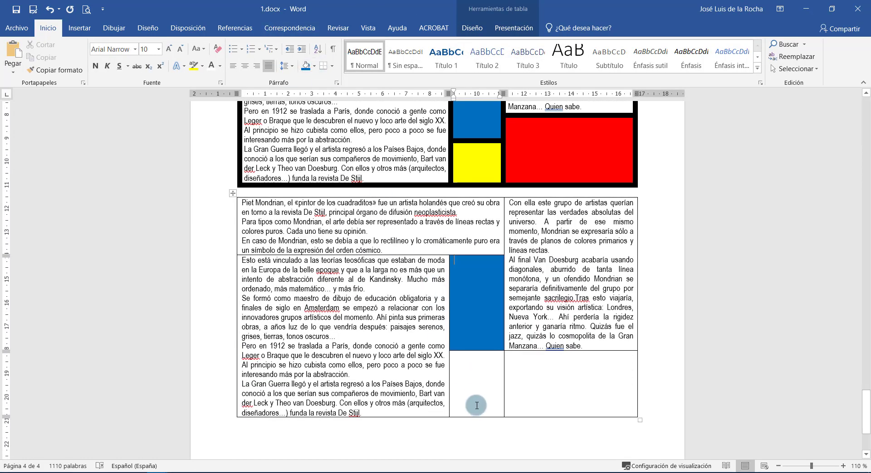
{"action": "left_click", "coordinate": [314, 66]}
{"action": "left_click", "coordinate": [332, 151]}
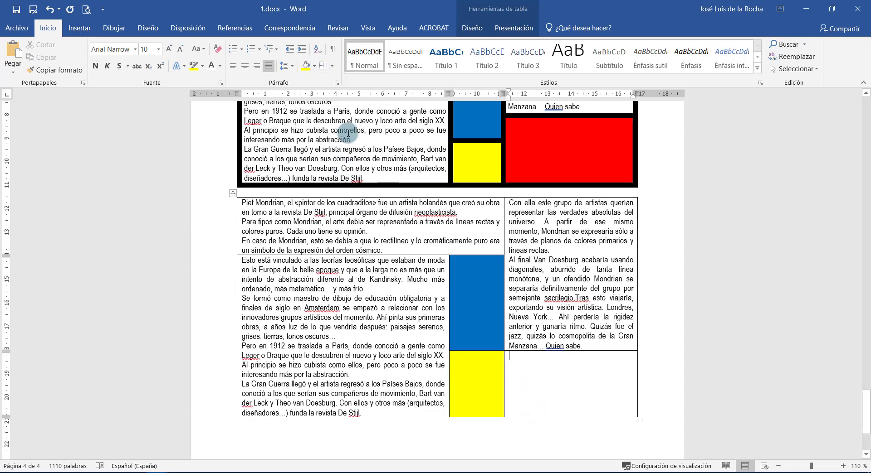
{"action": "left_click", "coordinate": [313, 69]}
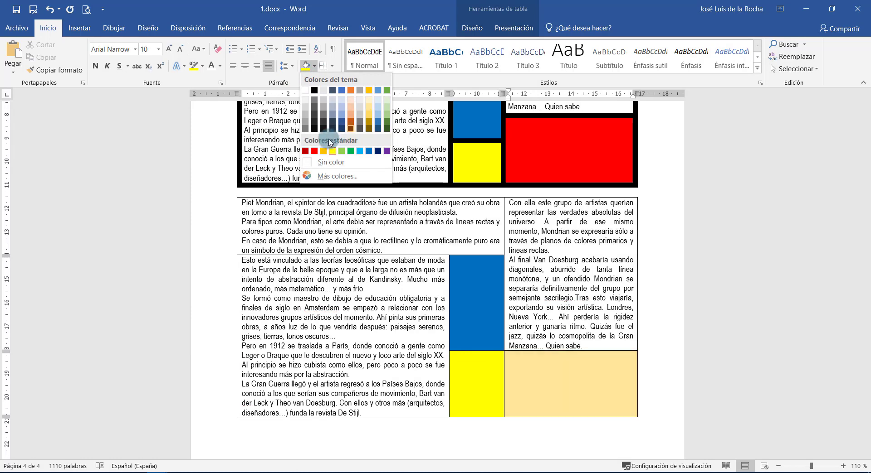
{"action": "left_click", "coordinate": [315, 151]}
Select the entire second table.
{"action": "scroll", "coordinate": [348, 275], "scroll_direction": "up", "scroll_amount": 2}
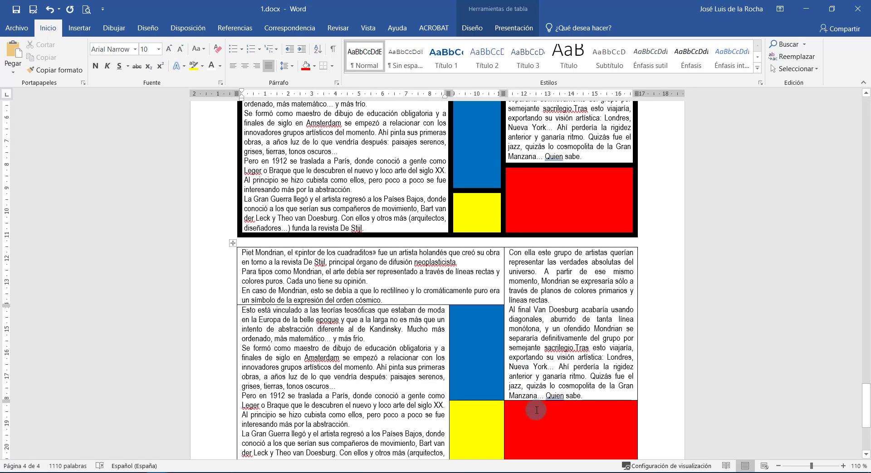
{"action": "left_click_drag", "start_coordinate": [536, 410], "coordinate": [345, 292]}
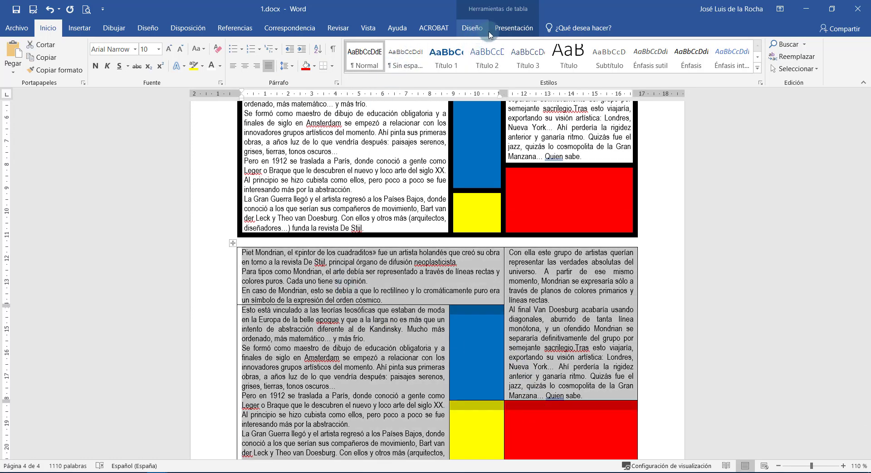
{"action": "left_click", "coordinate": [512, 28]}
Apply Automático-colour 6 pt borders to all cells of the second table.
{"action": "left_click", "coordinate": [472, 28]}
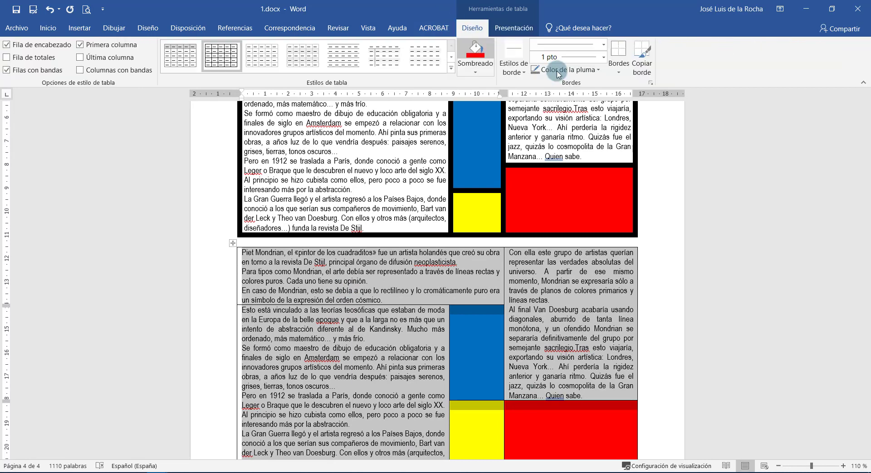
{"action": "left_click", "coordinate": [599, 69]}
{"action": "left_click", "coordinate": [589, 84]}
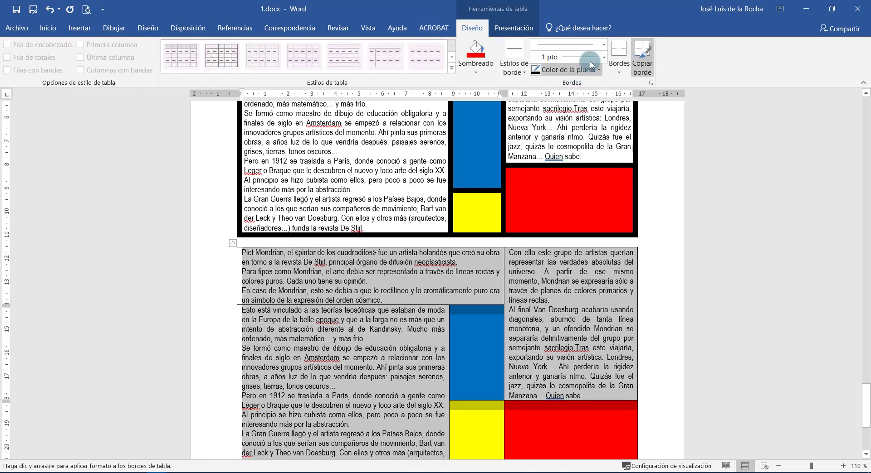
{"action": "left_click", "coordinate": [604, 58]}
{"action": "left_click", "coordinate": [551, 192]}
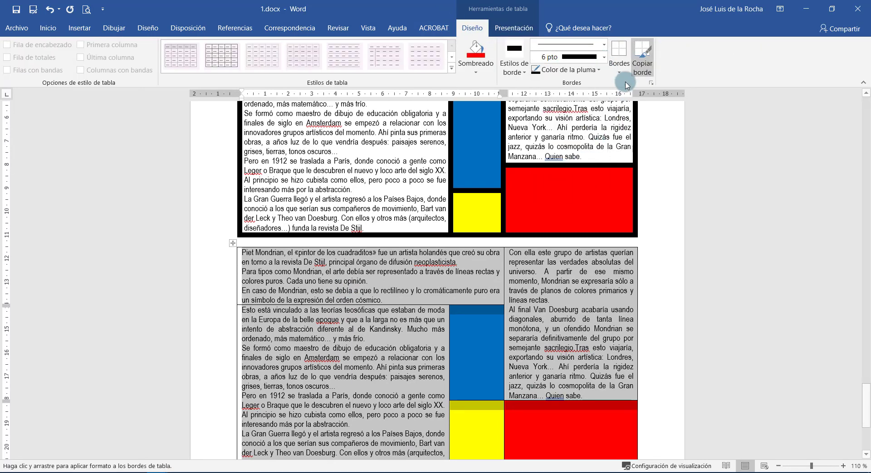
{"action": "left_click", "coordinate": [618, 68]}
{"action": "left_click", "coordinate": [632, 148]}
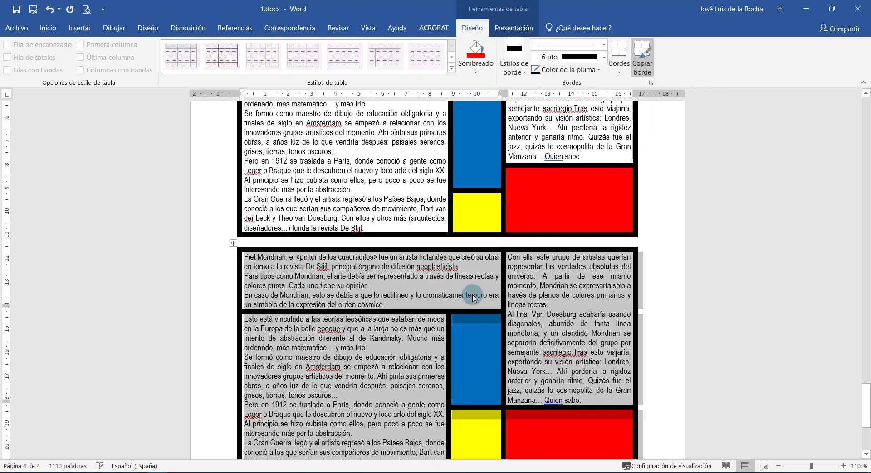
Drag the boundary above the yellow and red cells lower, extending the blue and white cells.
{"action": "scroll", "coordinate": [531, 314], "scroll_direction": "down", "scroll_amount": 3, "text": "ctrl"}
{"action": "scroll", "coordinate": [528, 312], "scroll_direction": "down", "scroll_amount": 1, "text": "ctrl"}
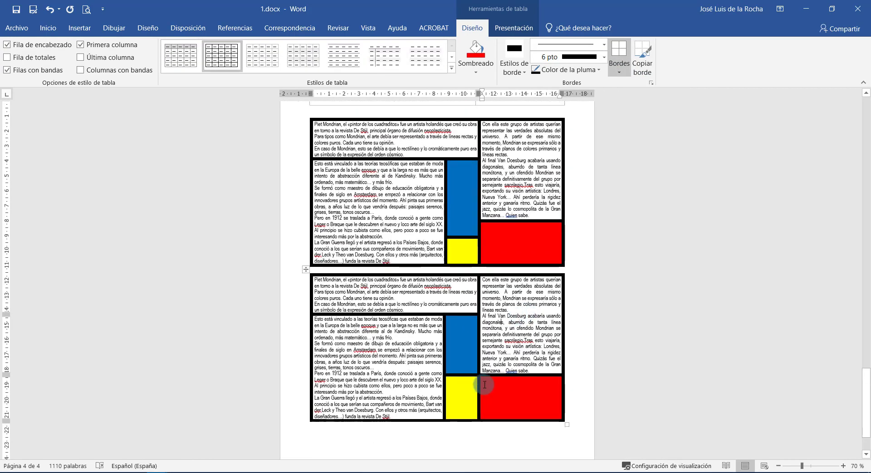
{"action": "left_click_drag", "start_coordinate": [464, 371], "coordinate": [462, 381]}
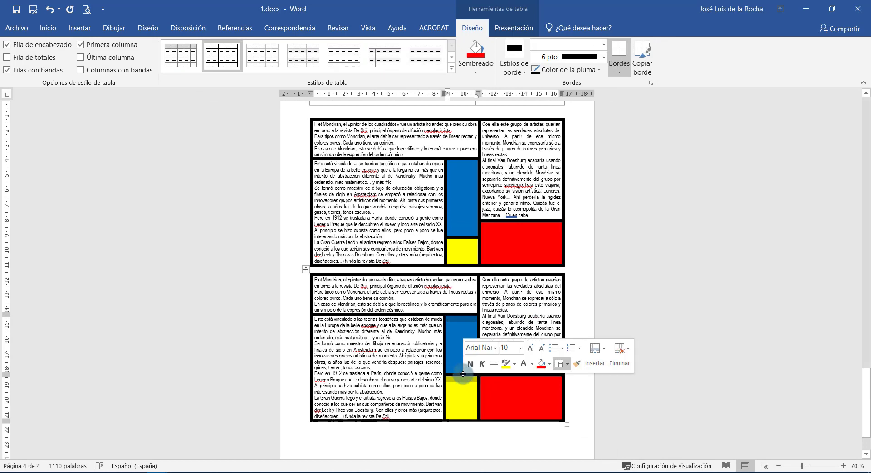
{"action": "left_click", "coordinate": [460, 363]}
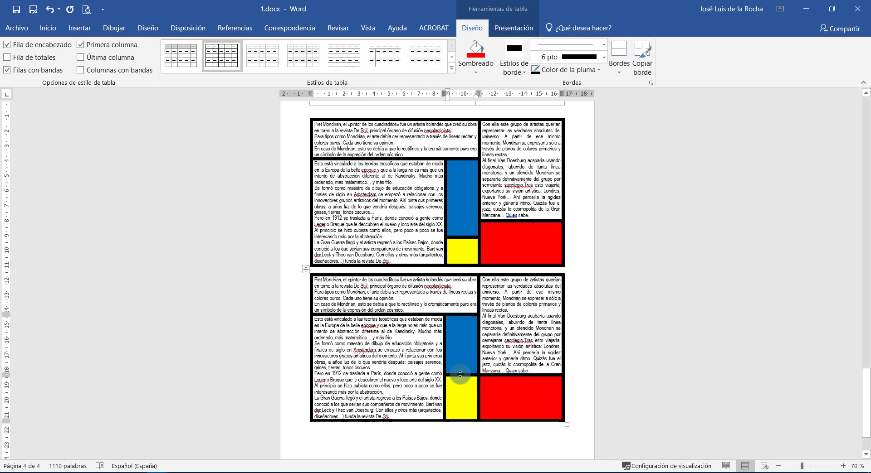
{"action": "left_click_drag", "start_coordinate": [461, 385], "coordinate": [507, 392]}
{"action": "left_click", "coordinate": [473, 385]}
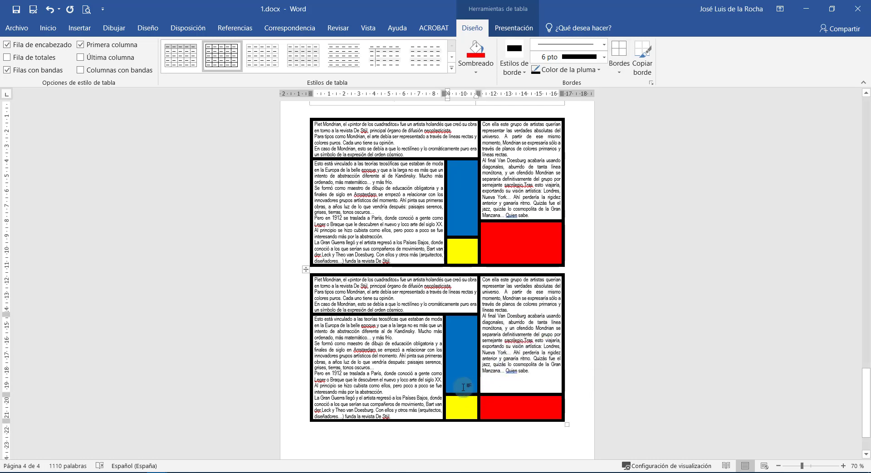
Insert new cells below the blue cell, shifting the column down to add a bottom row.
{"action": "right_click", "coordinate": [462, 386]}
{"action": "mouse_move", "coordinate": [521, 279]}
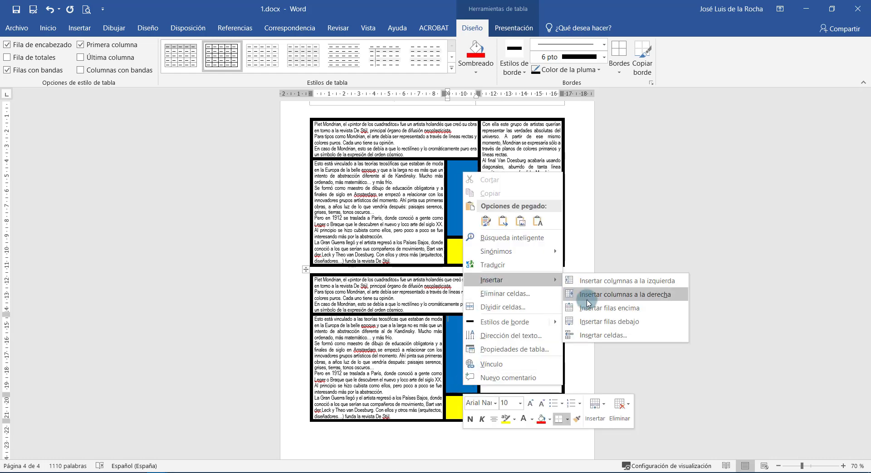
{"action": "left_click", "coordinate": [598, 335]}
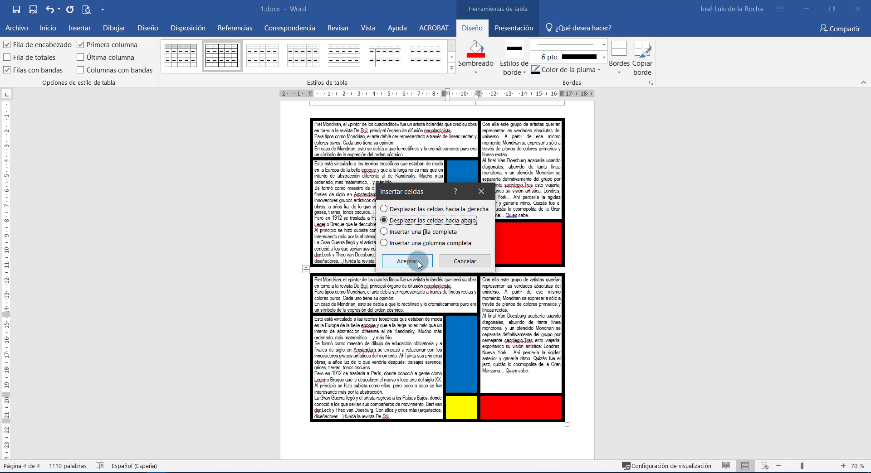
{"action": "left_click", "coordinate": [406, 261]}
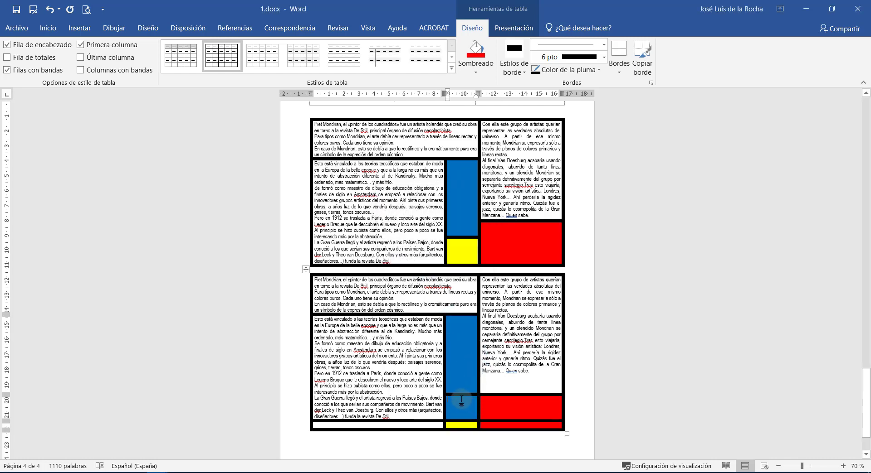
Merge the blue cells into one tall cell and select the two red cells.
{"action": "right_click", "coordinate": [461, 402]}
{"action": "left_click", "coordinate": [492, 324]}
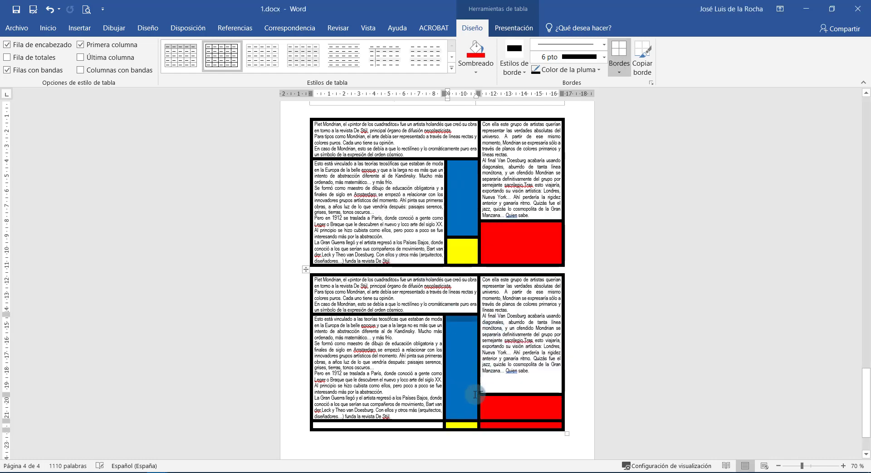
{"action": "left_click_drag", "start_coordinate": [508, 413], "coordinate": [507, 425]}
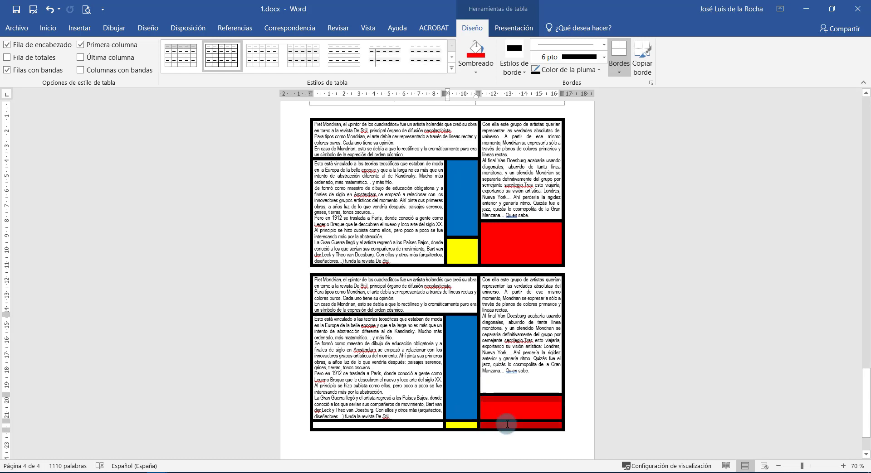
{"action": "right_click", "coordinate": [504, 415]}
Merge the two red cells, and merge the left text cell with the empty cell below.
{"action": "left_click", "coordinate": [531, 361]}
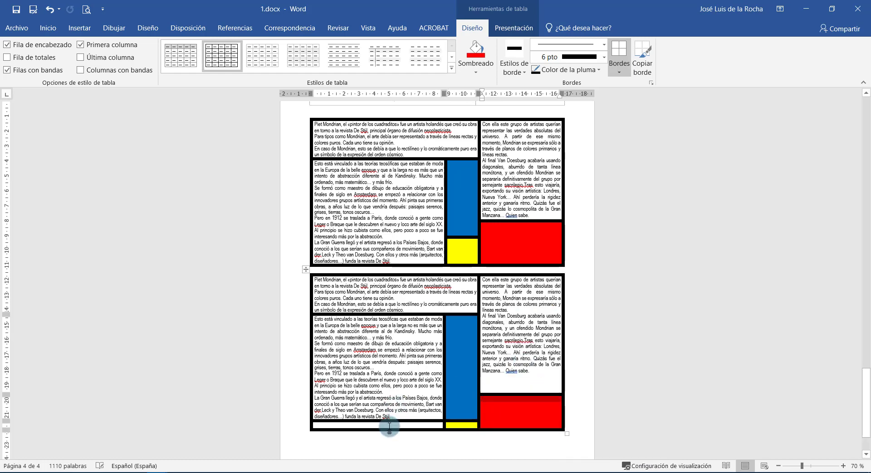
{"action": "left_click_drag", "start_coordinate": [390, 425], "coordinate": [389, 412]}
{"action": "right_click", "coordinate": [388, 412]}
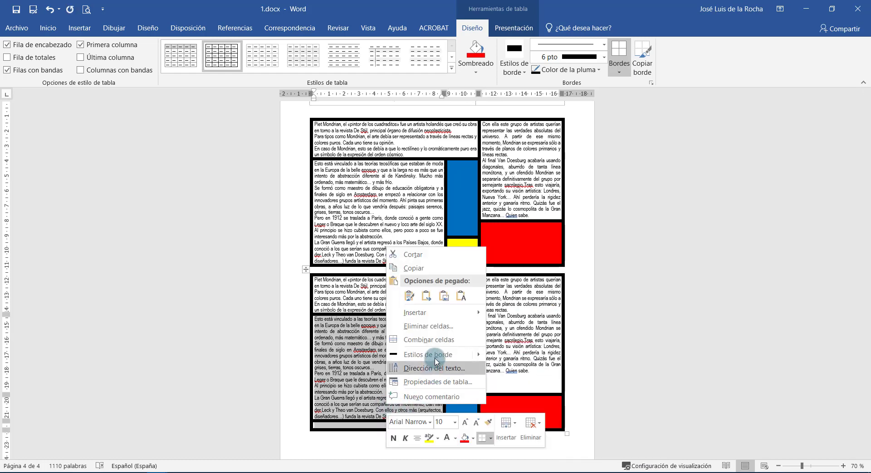
{"action": "left_click", "coordinate": [429, 341]}
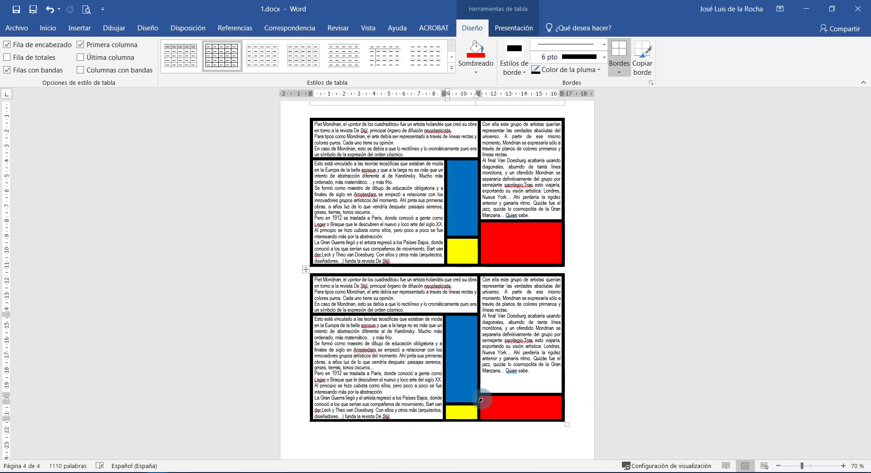
Raise the red cell's top border to enlarge the red block.
{"action": "left_click_drag", "start_coordinate": [496, 395], "coordinate": [462, 392]}
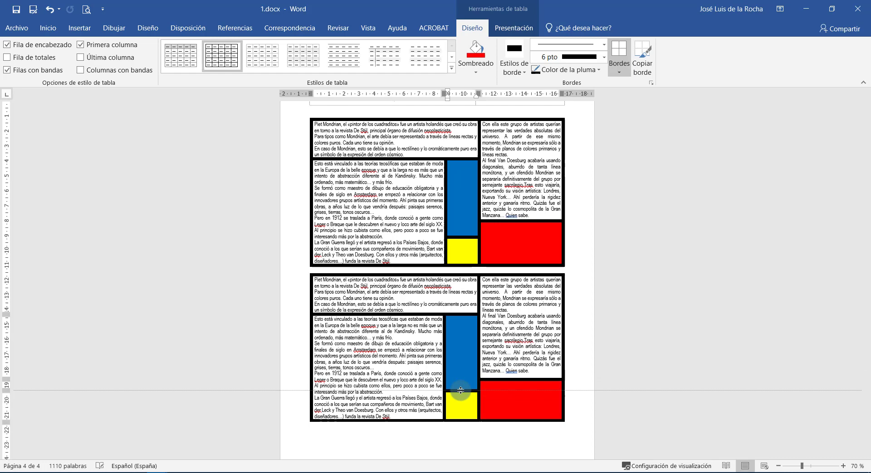
{"action": "left_click", "coordinate": [414, 358]}
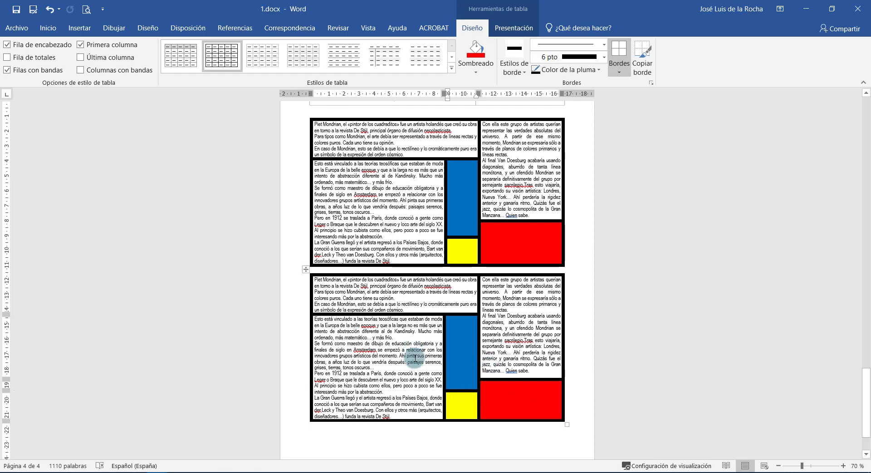
{"action": "left_click", "coordinate": [346, 200]}
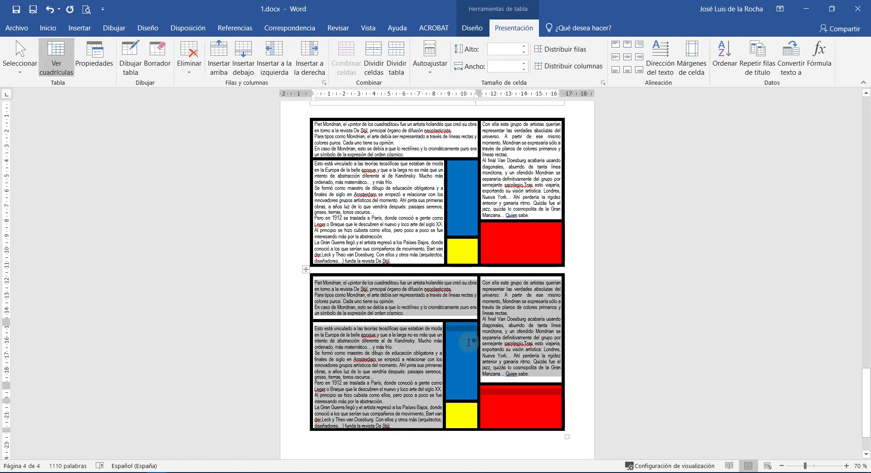
Insert a page break after the second table to start page 5.
{"action": "scroll", "coordinate": [398, 321], "scroll_direction": "up", "scroll_amount": 4}
{"action": "scroll", "coordinate": [398, 321], "scroll_direction": "down", "scroll_amount": 4}
{"action": "left_click", "coordinate": [398, 321]}
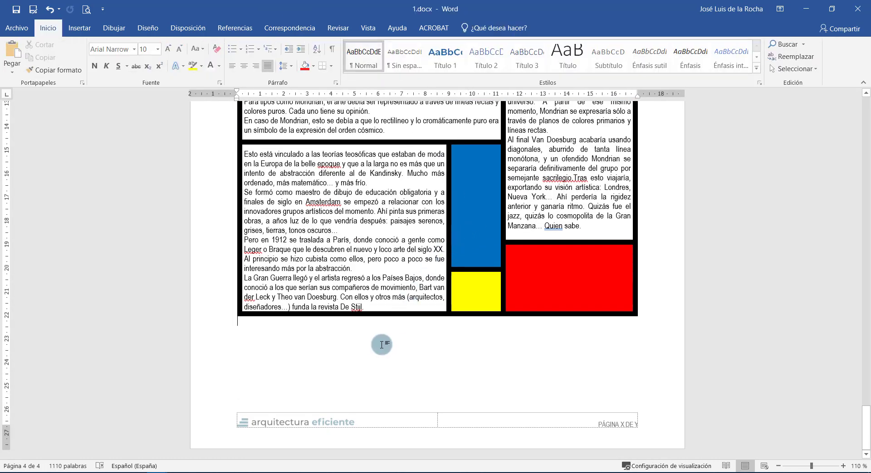
{"action": "key", "text": "ctrl+Return"}
Paste the ESPACIOS DIÁFANOS Y EN DOBLE ALTURA photo-grid table onto page 5 and review it.
{"action": "scroll", "coordinate": [380, 342], "scroll_direction": "down", "scroll_amount": 5}
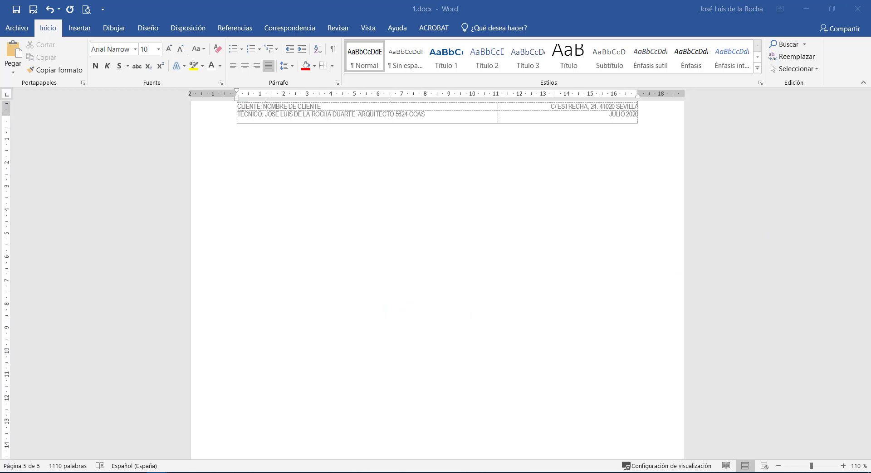
{"action": "key", "text": "ctrl+v"}
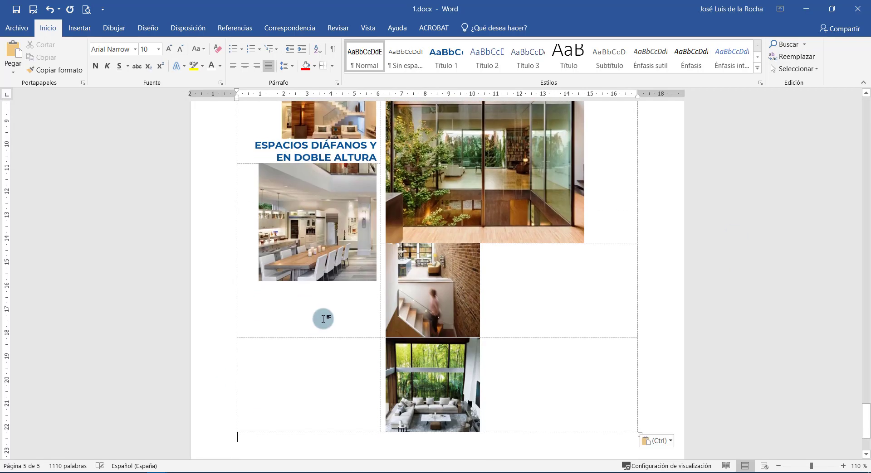
{"action": "scroll", "coordinate": [323, 319], "scroll_direction": "down", "scroll_amount": 3}
{"action": "scroll", "coordinate": [499, 268], "scroll_direction": "up", "scroll_amount": 3}
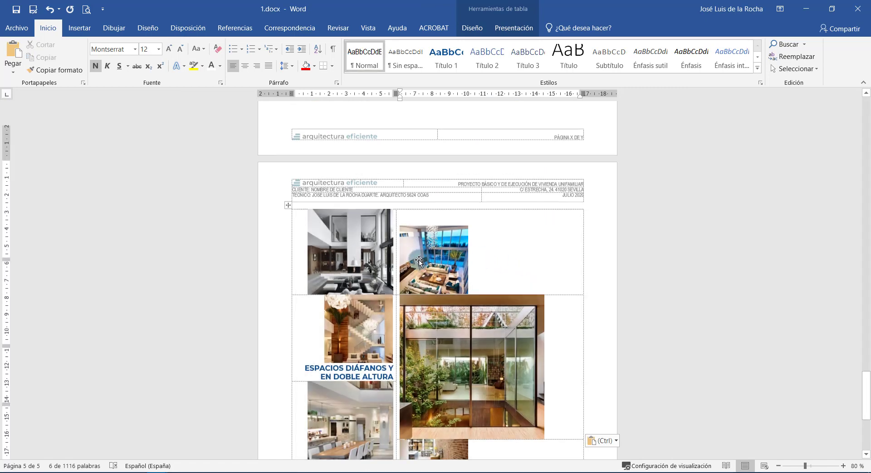
{"action": "scroll", "coordinate": [418, 261], "scroll_direction": "down", "scroll_amount": 2}
{"action": "scroll", "coordinate": [350, 219], "scroll_direction": "up", "scroll_amount": 2}
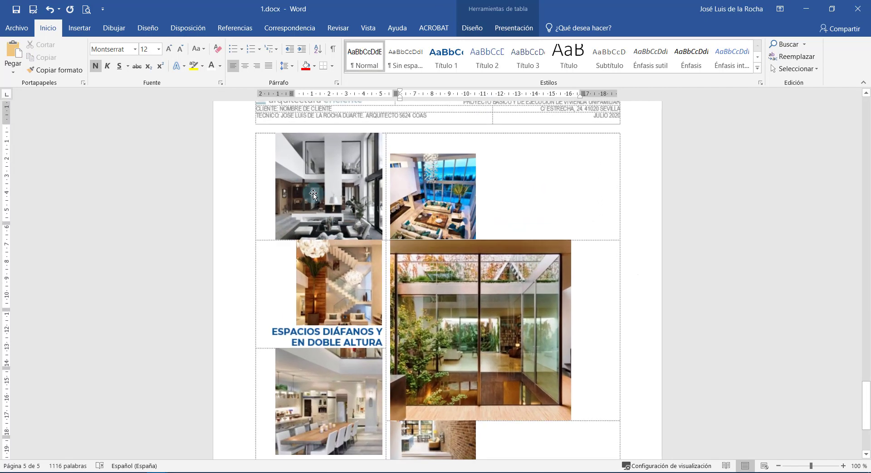
In Table Properties, clear Iguales que toda la tabla and set all cell margins to 0,3 cm.
{"action": "left_click", "coordinate": [251, 132]}
{"action": "right_click", "coordinate": [250, 132]}
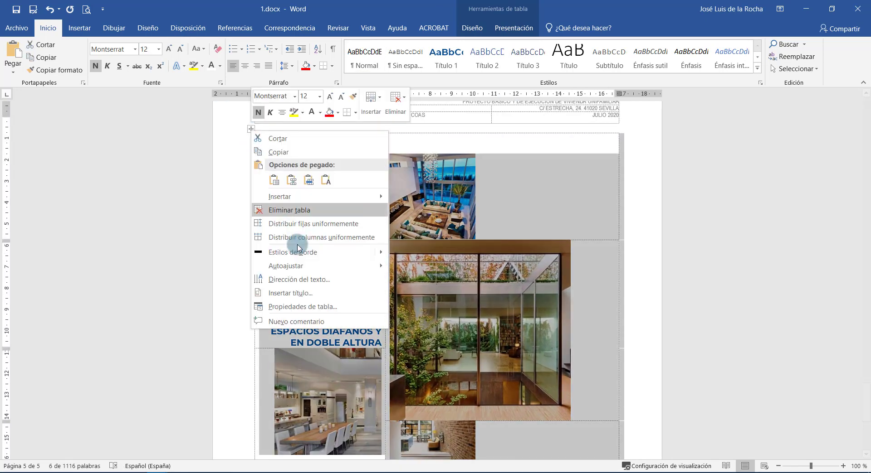
{"action": "left_click", "coordinate": [308, 305]}
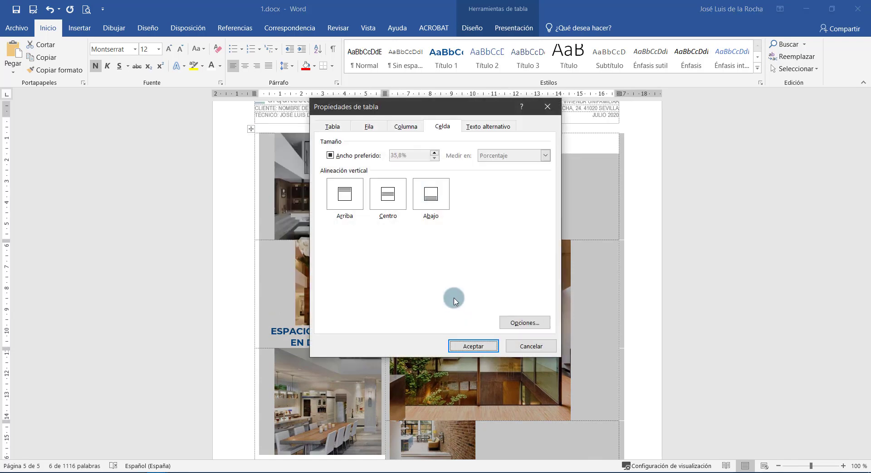
{"action": "left_click", "coordinate": [506, 324]}
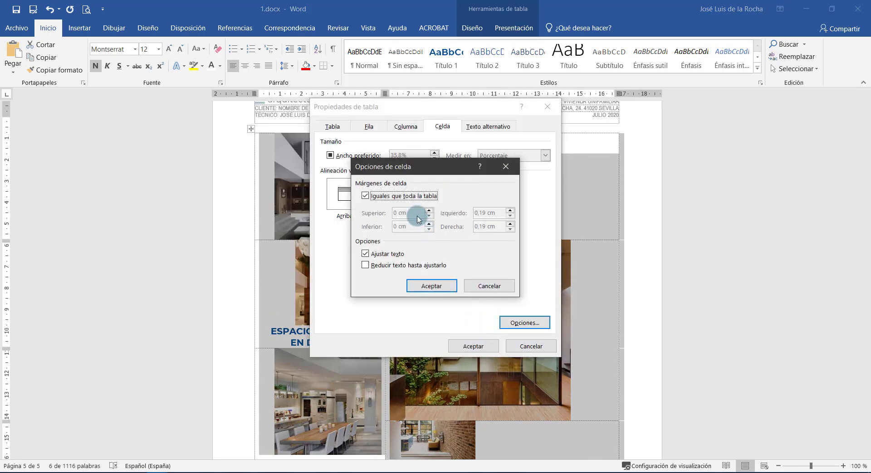
{"action": "left_click", "coordinate": [395, 196]}
{"action": "left_click_drag", "start_coordinate": [410, 216], "coordinate": [370, 213]}
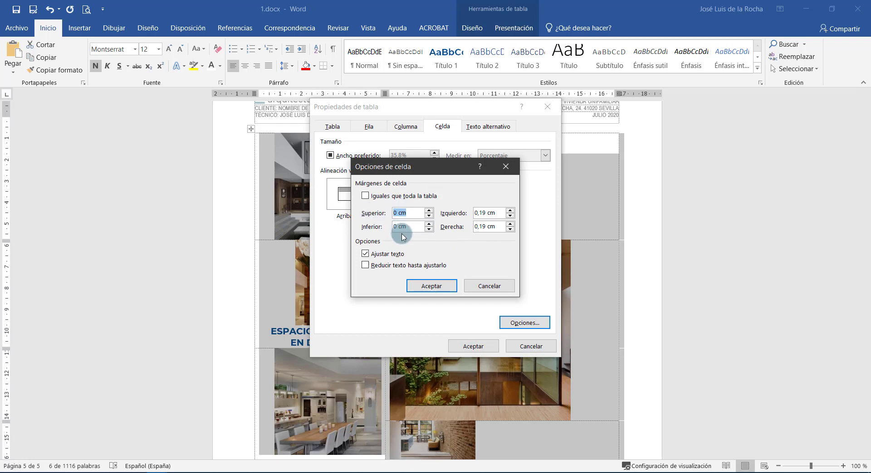
{"action": "type", "text": ",3"}
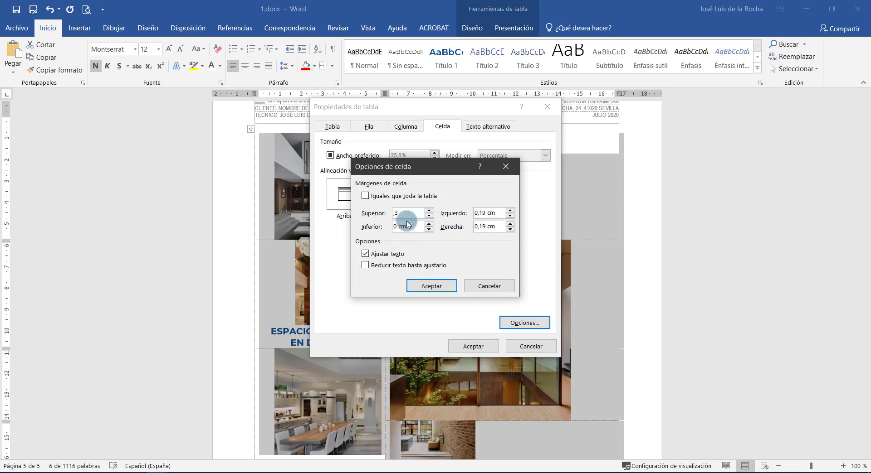
{"action": "left_click", "coordinate": [368, 211]}
{"action": "left_click", "coordinate": [362, 226]}
{"action": "type", "text": ",3"}
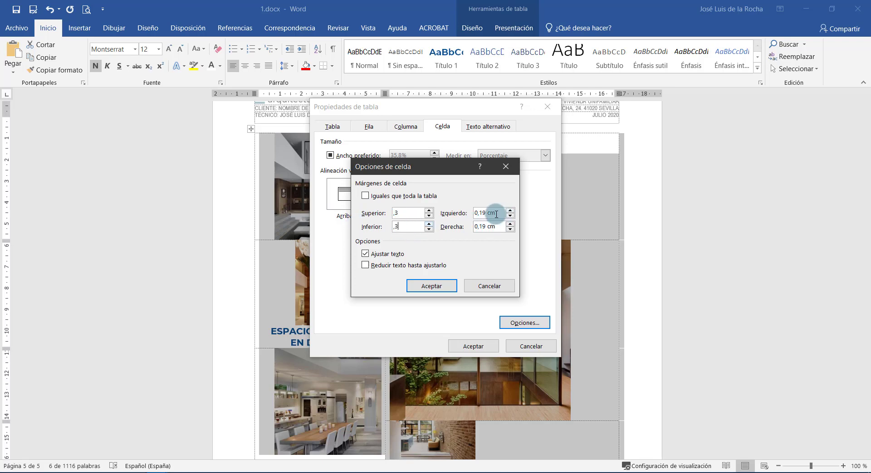
{"action": "left_click", "coordinate": [447, 213]}
{"action": "type", "text": ",3"}
{"action": "left_click", "coordinate": [431, 287]}
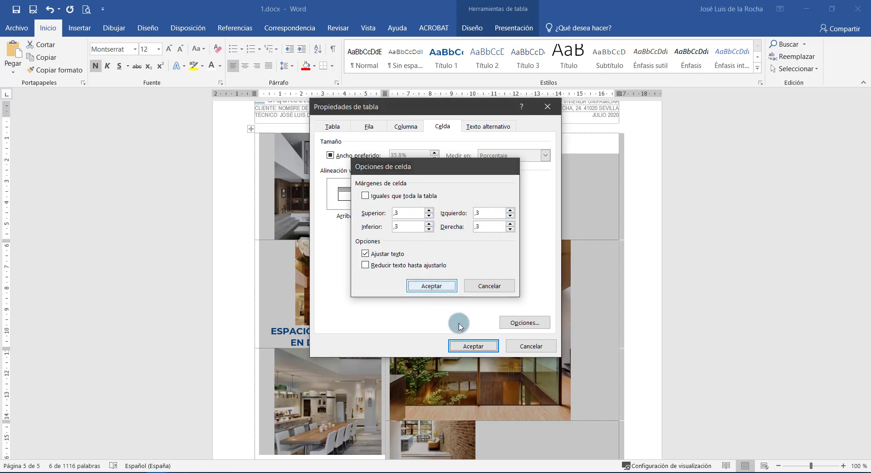
{"action": "left_click", "coordinate": [465, 342]}
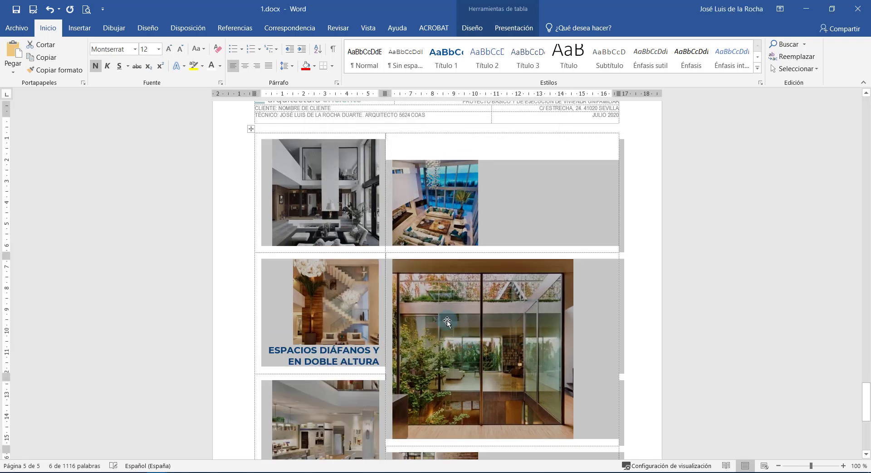
{"action": "left_click", "coordinate": [399, 311]}
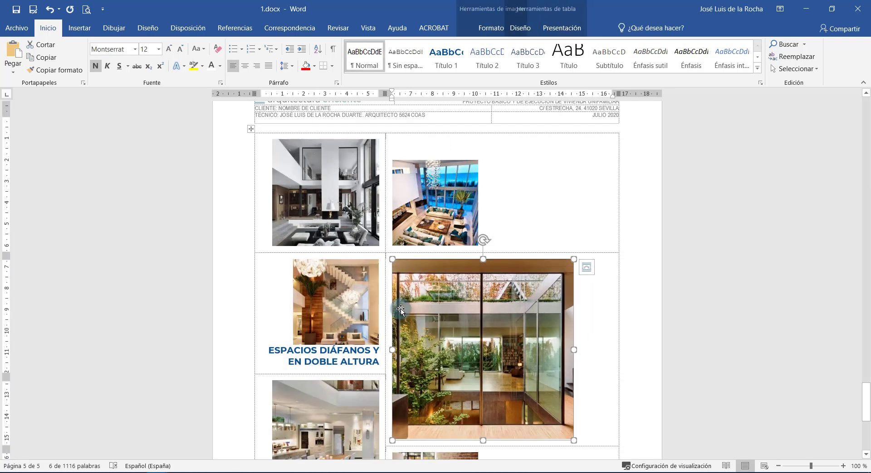
{"action": "left_click", "coordinate": [380, 324]}
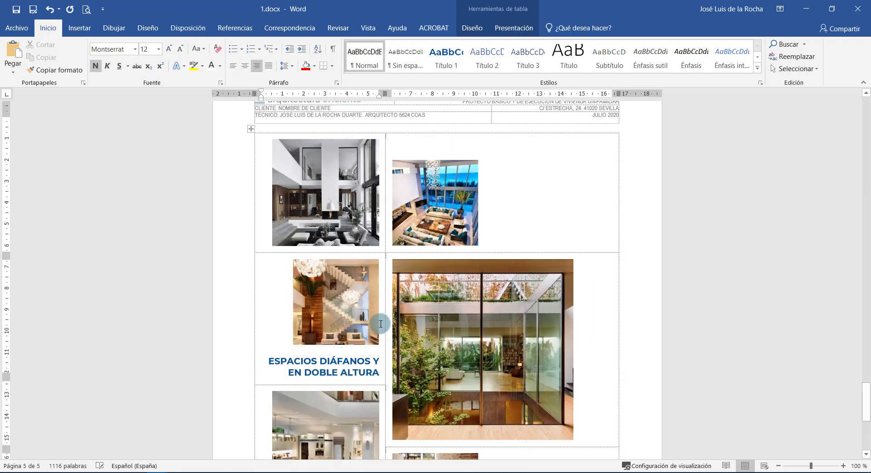
{"action": "scroll", "coordinate": [381, 324], "scroll_direction": "down", "scroll_amount": 5}
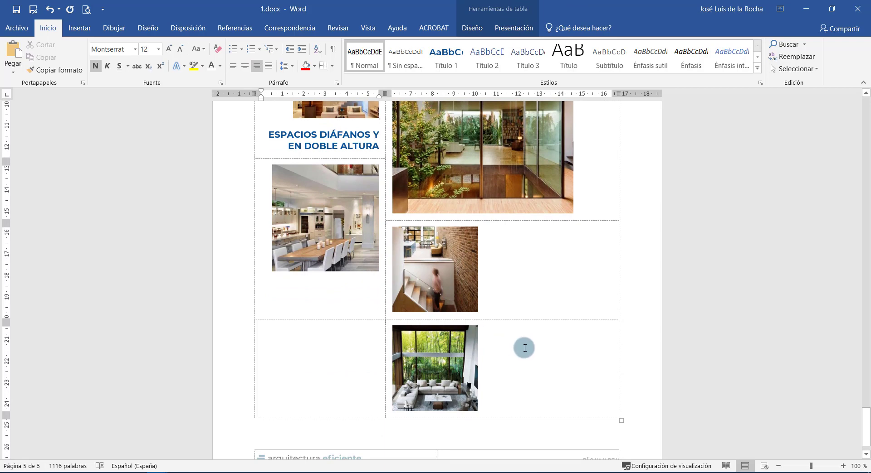
{"action": "scroll", "coordinate": [494, 308], "scroll_direction": "up", "scroll_amount": 2}
{"action": "scroll", "coordinate": [491, 307], "scroll_direction": "up", "scroll_amount": 1}
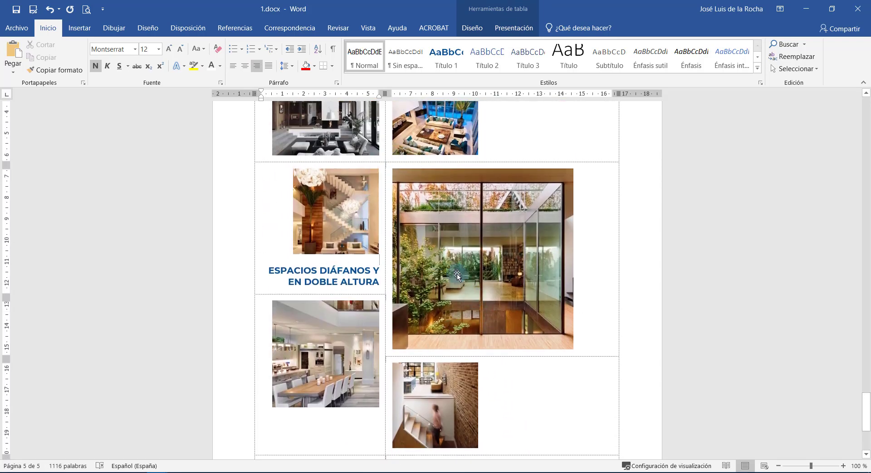
{"action": "scroll", "coordinate": [291, 192], "scroll_direction": "up", "scroll_amount": 3}
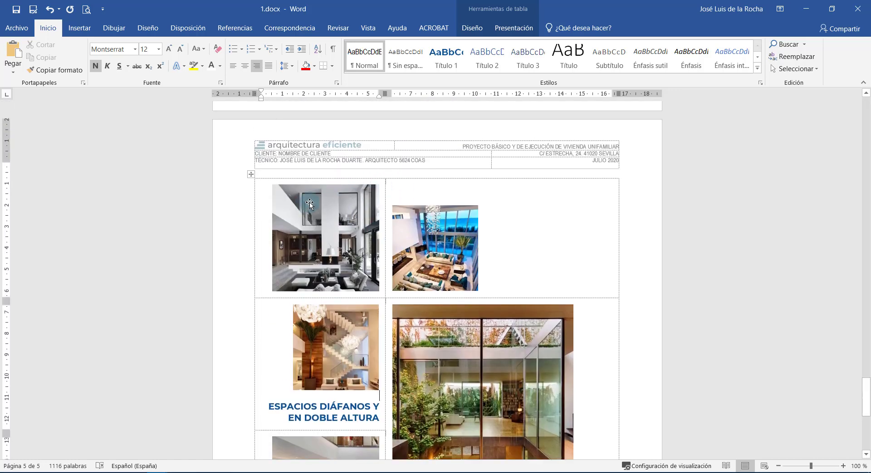
{"action": "scroll", "coordinate": [381, 281], "scroll_direction": "down", "scroll_amount": 3}
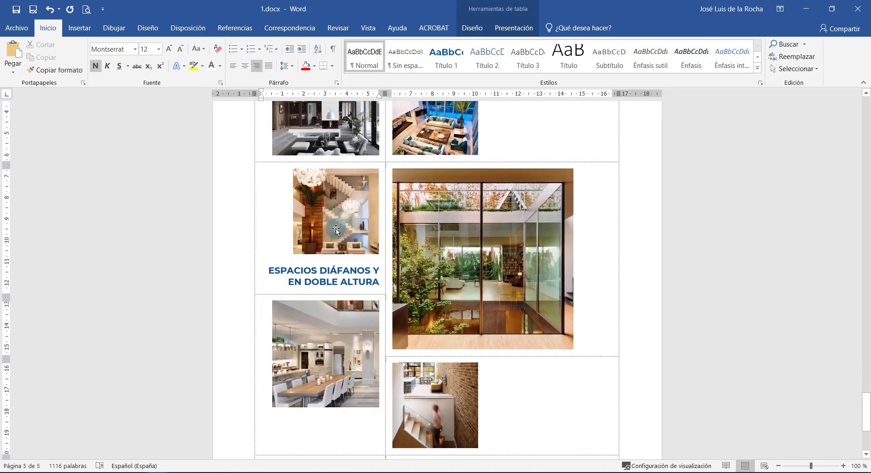
{"action": "scroll", "coordinate": [396, 321], "scroll_direction": "down", "scroll_amount": 2}
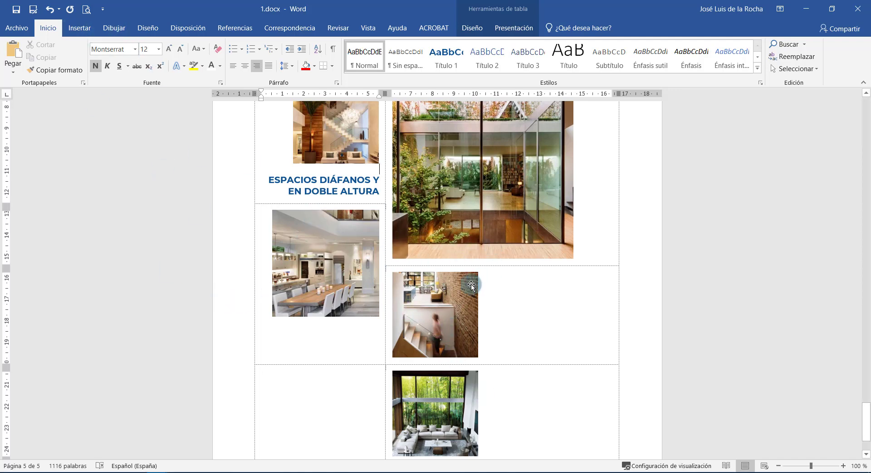
{"action": "scroll", "coordinate": [499, 326], "scroll_direction": "up", "scroll_amount": 1}
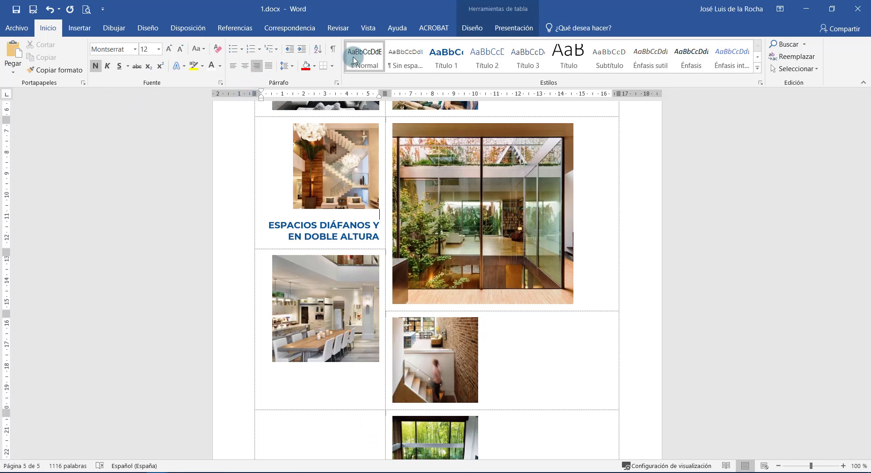
Turn off Ver cuadrículas so the photo table's gridlines are hidden.
{"action": "left_click", "coordinate": [513, 28]}
{"action": "left_click", "coordinate": [56, 57]}
{"action": "right_click", "coordinate": [109, 154]}
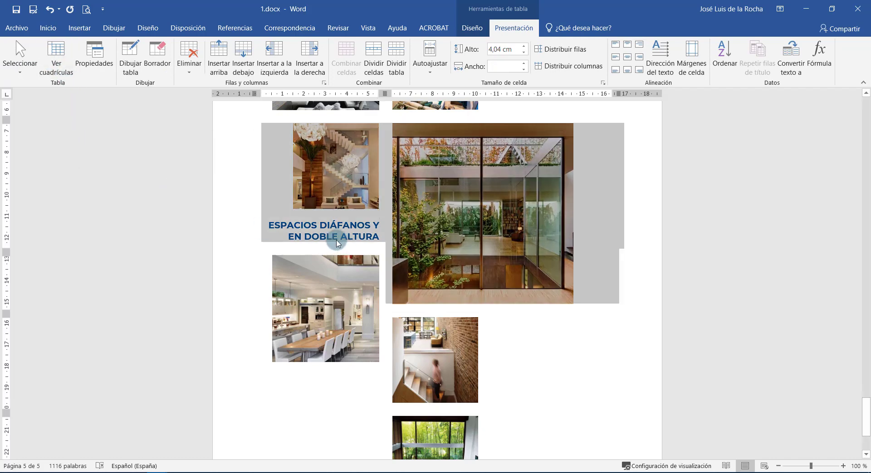
{"action": "left_click", "coordinate": [521, 345]}
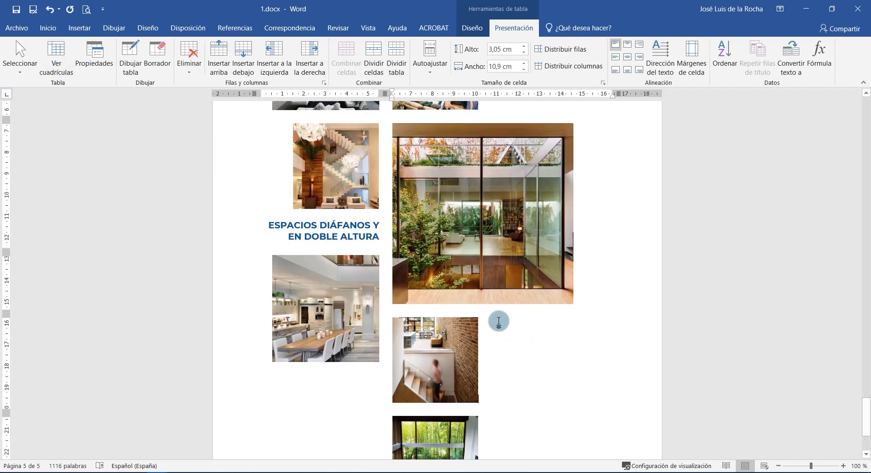
{"action": "scroll", "coordinate": [498, 322], "scroll_direction": "down", "scroll_amount": 4, "text": "ctrl"}
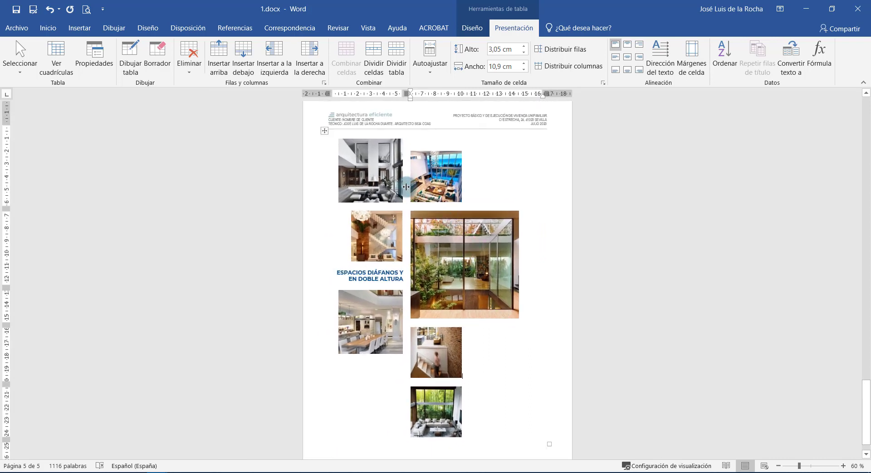
Widen the left column and enlarge the top-left living-room photo to fill its cell.
{"action": "left_click_drag", "start_coordinate": [406, 187], "coordinate": [427, 187]}
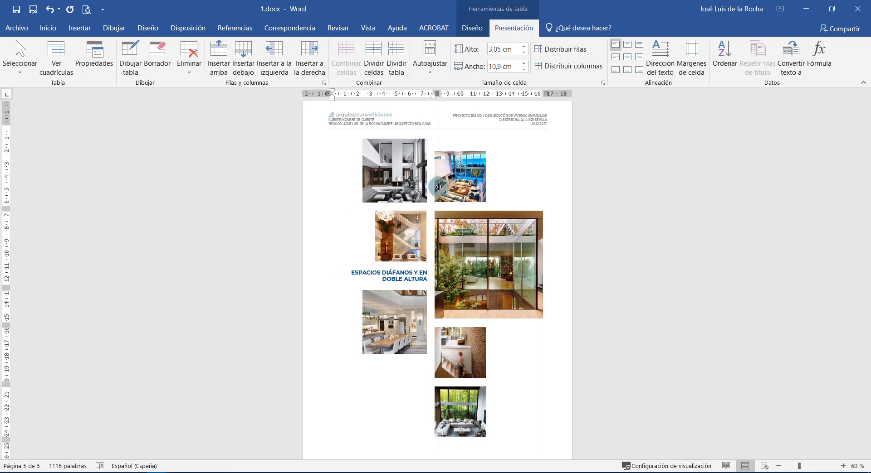
{"action": "left_click", "coordinate": [367, 201]}
{"action": "left_click_drag", "start_coordinate": [366, 200], "coordinate": [329, 221]}
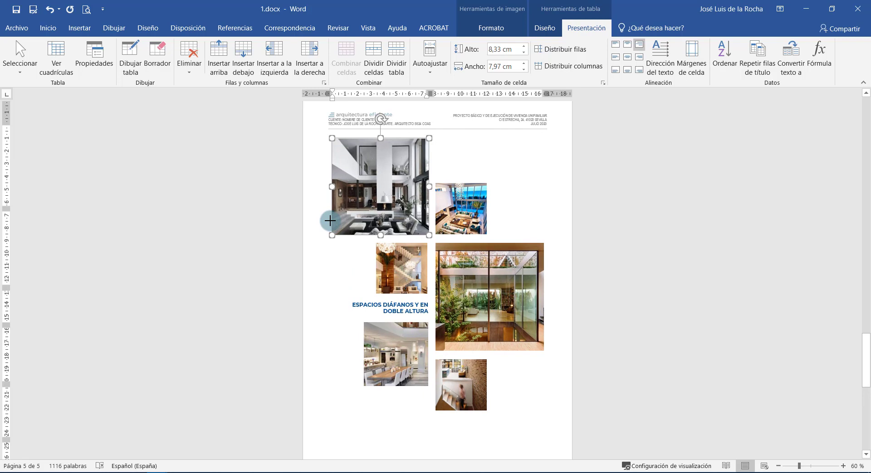
{"action": "left_click", "coordinate": [522, 224]}
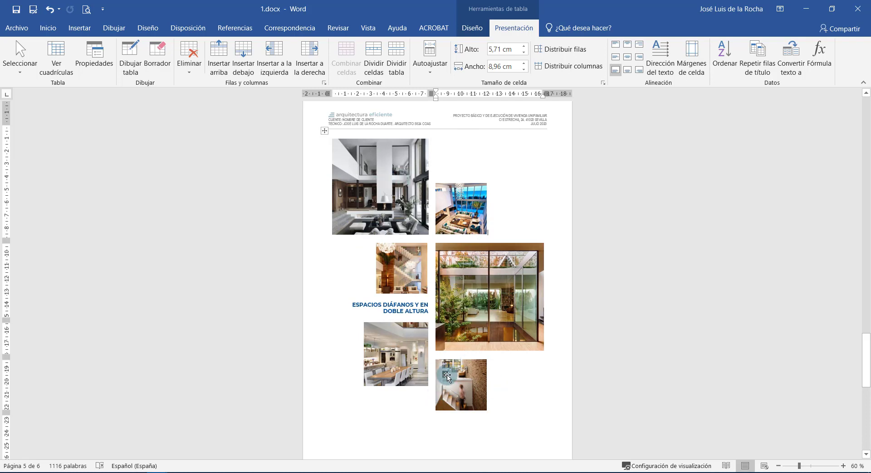
{"action": "left_click", "coordinate": [459, 212]}
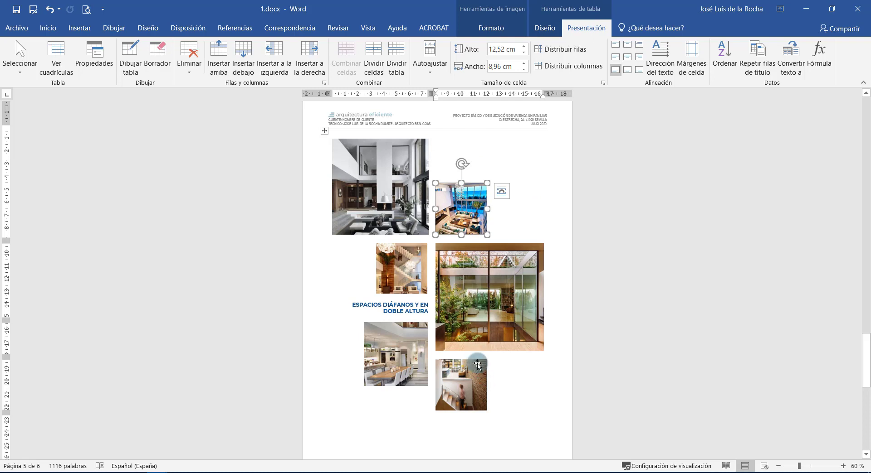
{"action": "left_click", "coordinate": [562, 390]}
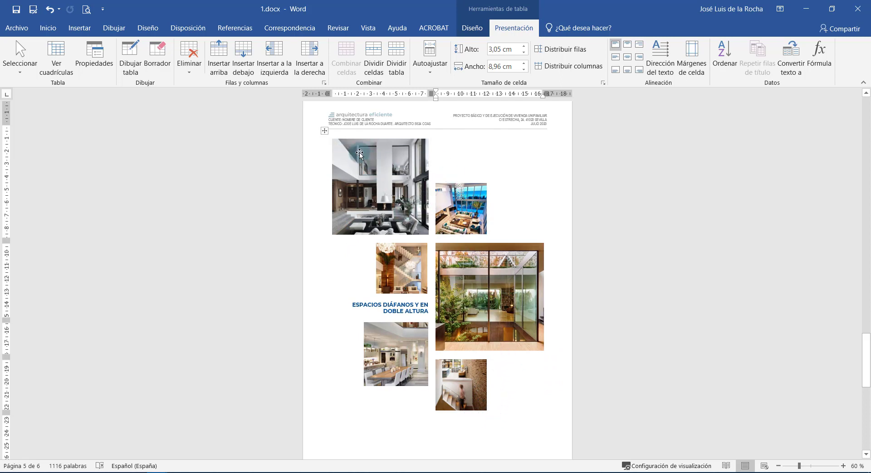
{"action": "left_click", "coordinate": [325, 134]}
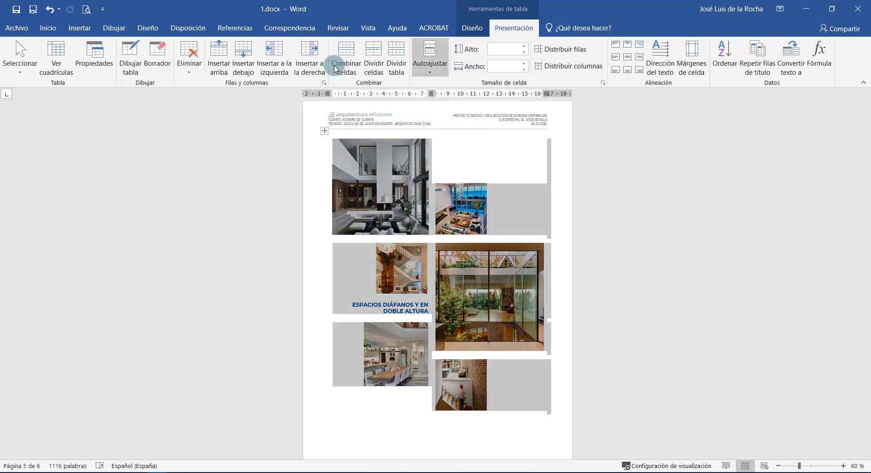
Turn Ver cuadrículas back on to show dashed gridlines around the page 5 photo cells.
{"action": "left_click", "coordinate": [54, 63]}
{"action": "left_click", "coordinate": [386, 383]}
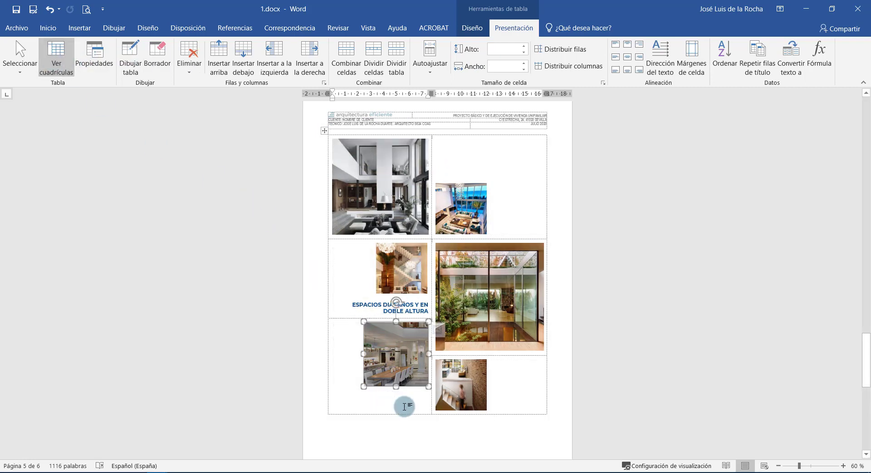
{"action": "left_click", "coordinate": [512, 235]}
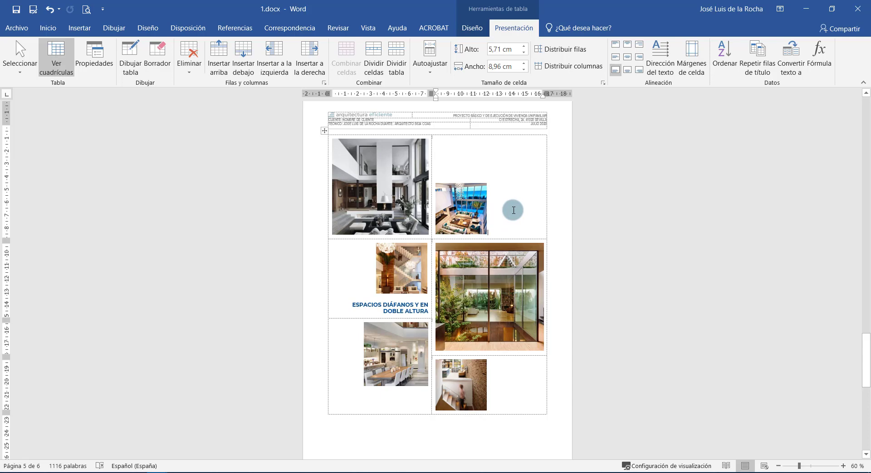
{"action": "scroll", "coordinate": [322, 398], "scroll_direction": "down", "scroll_amount": 3}
{"action": "scroll", "coordinate": [336, 396], "scroll_direction": "up", "scroll_amount": 4}
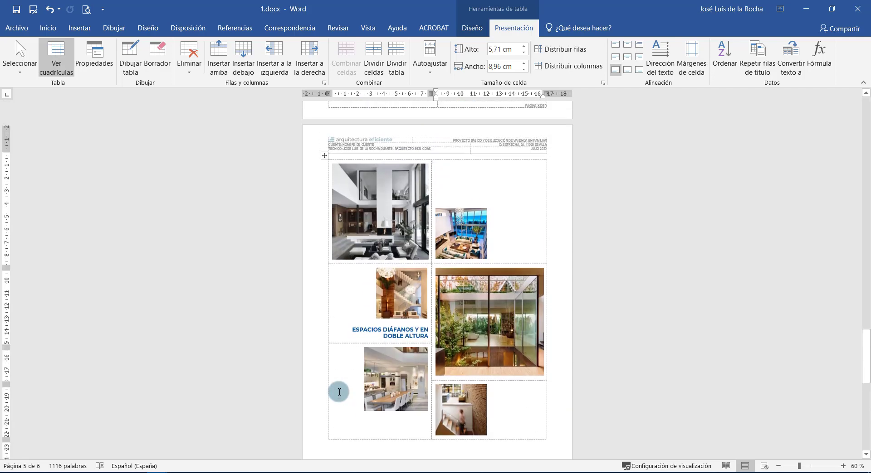